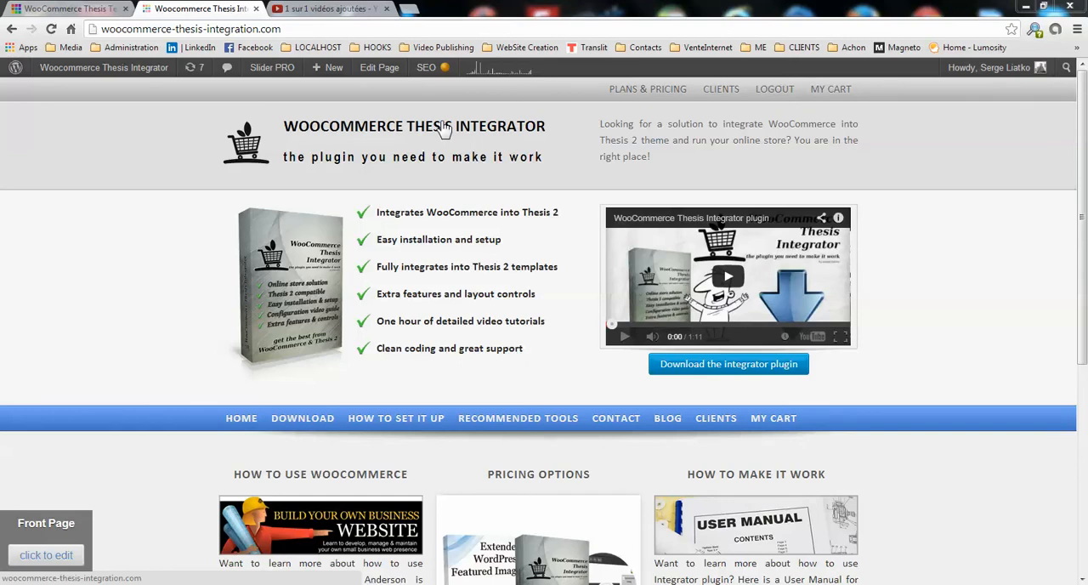
Switch to the local WooCommerce Thesis Test site and open the Thesis Skin Editor from its admin dashboard.
key("ctrl+shift+Tab")
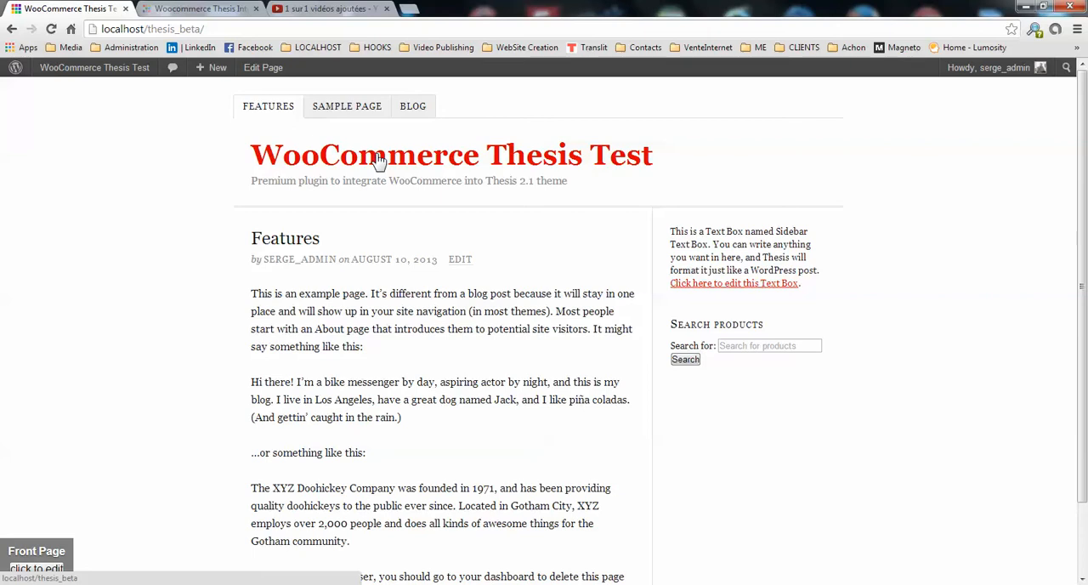
left_click(109, 75)
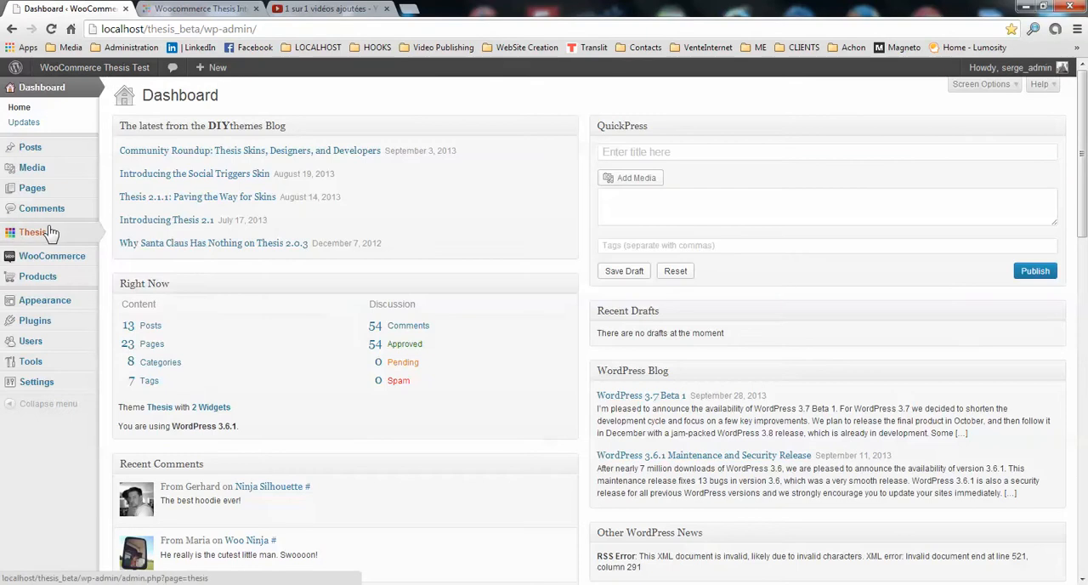
mouse_move(47, 242)
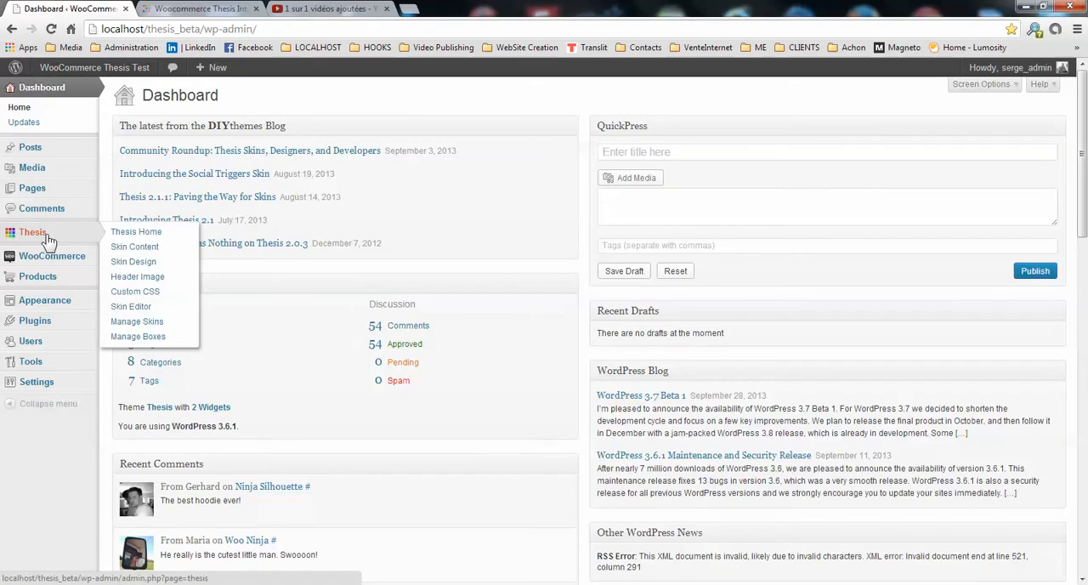
left_click(136, 310)
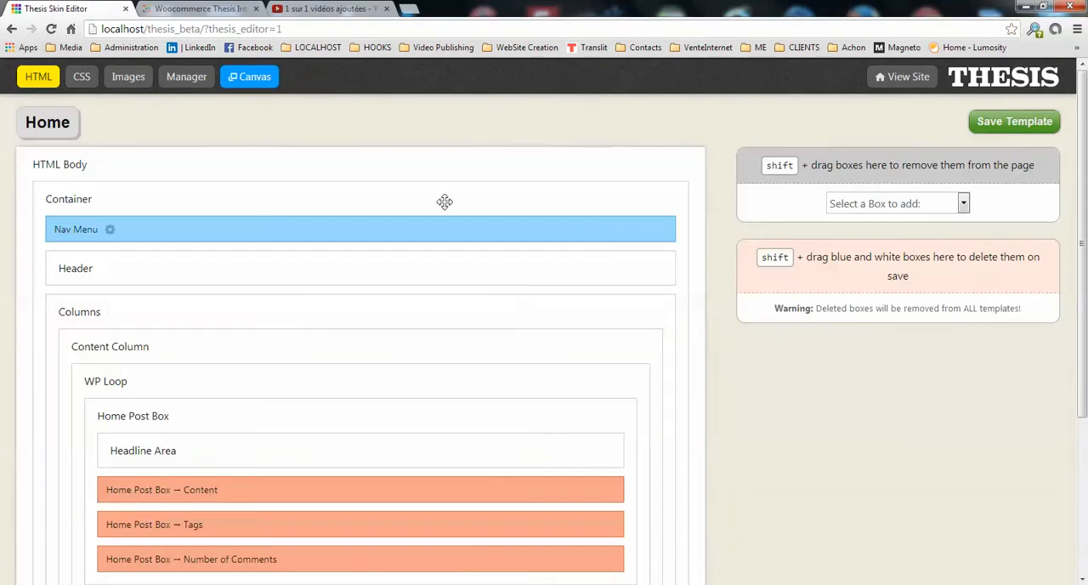
Open the Product template, found under the Single core template, for editing.
left_click(58, 128)
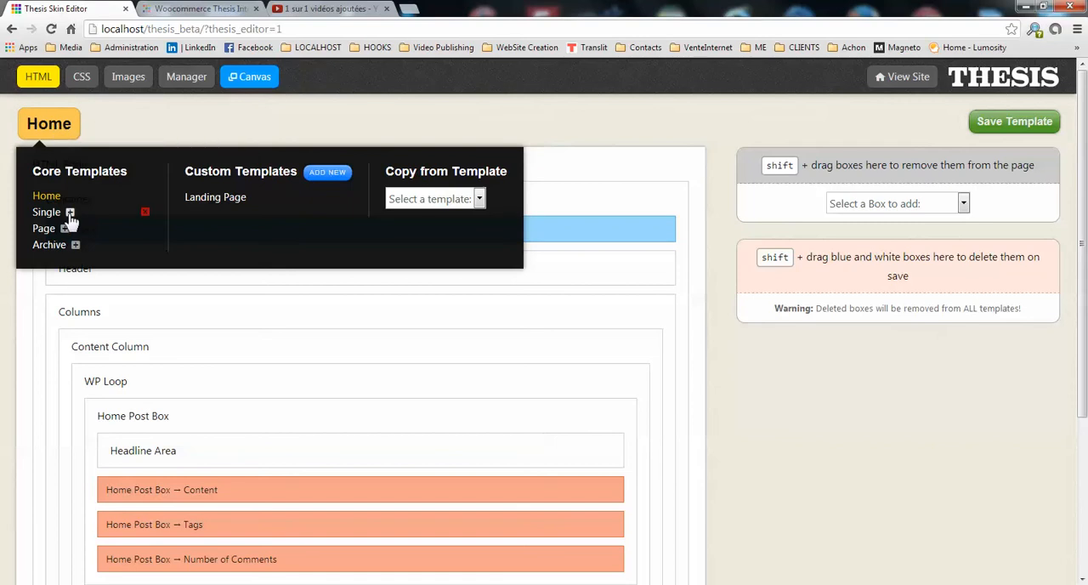
left_click(70, 212)
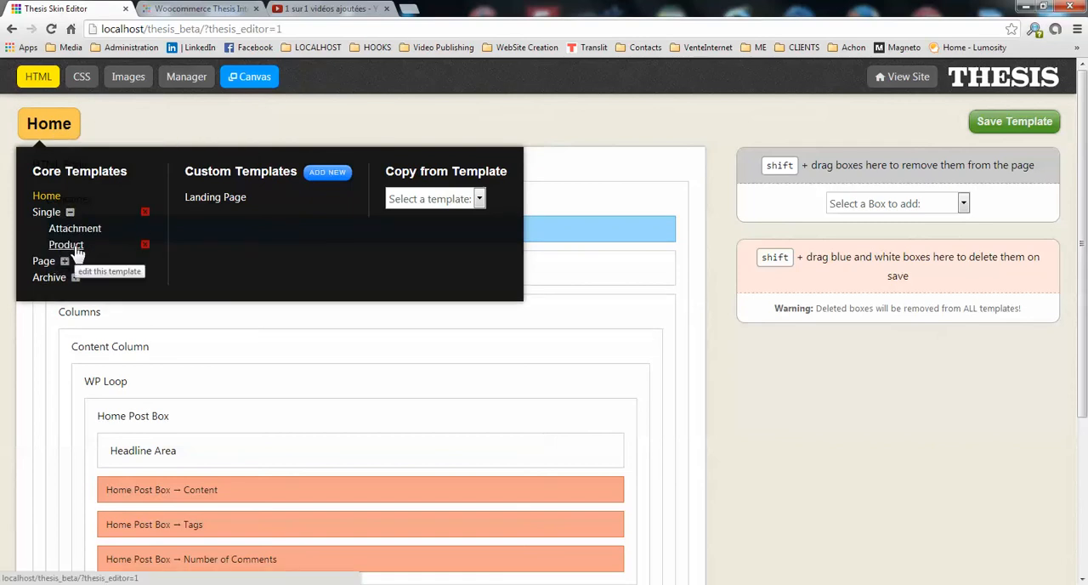
left_click(75, 248)
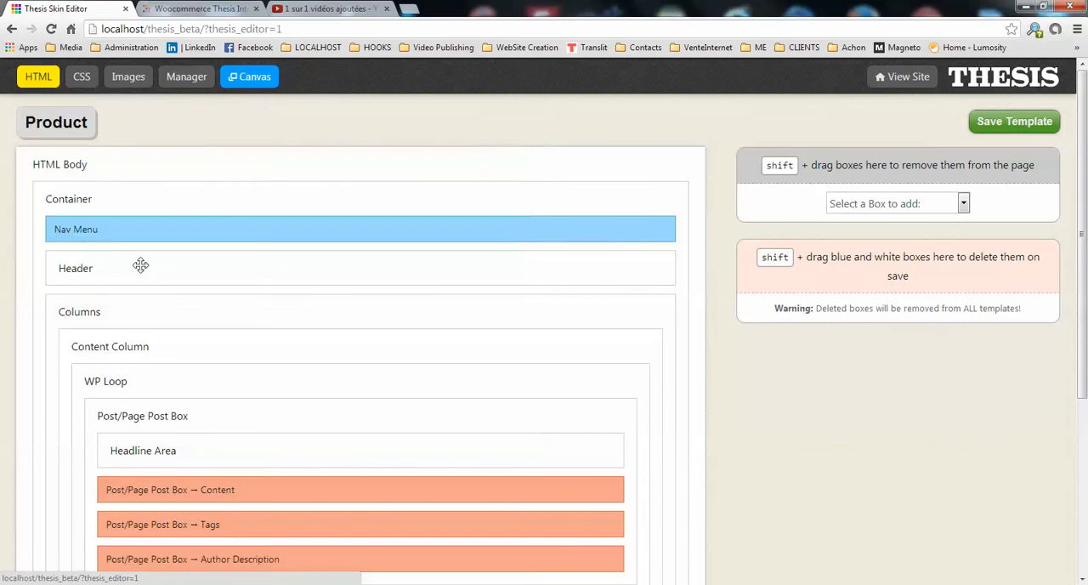
Enable automatically-generated WordPress body classes for the Product template's HTML Body.
scroll(301, 316, "down", 1)
scroll(301, 316, "down", 3)
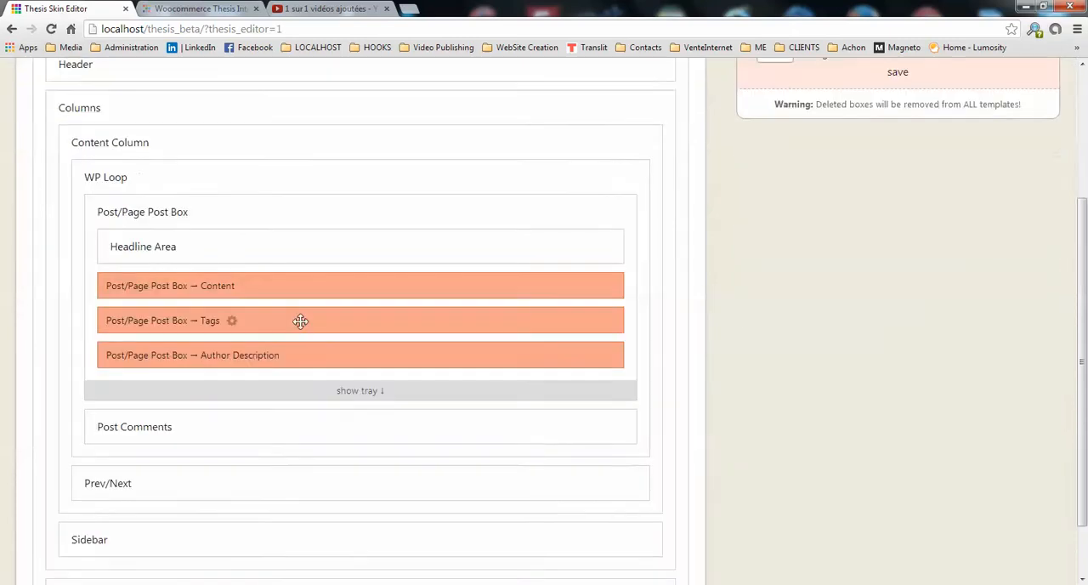
scroll(403, 383, "up", 2)
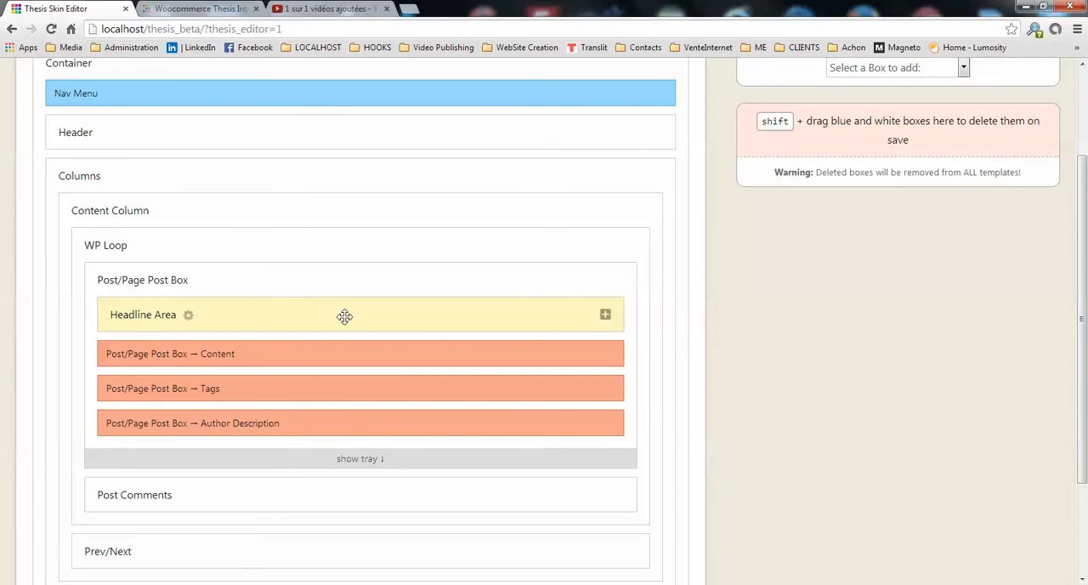
scroll(345, 308, "up", 2)
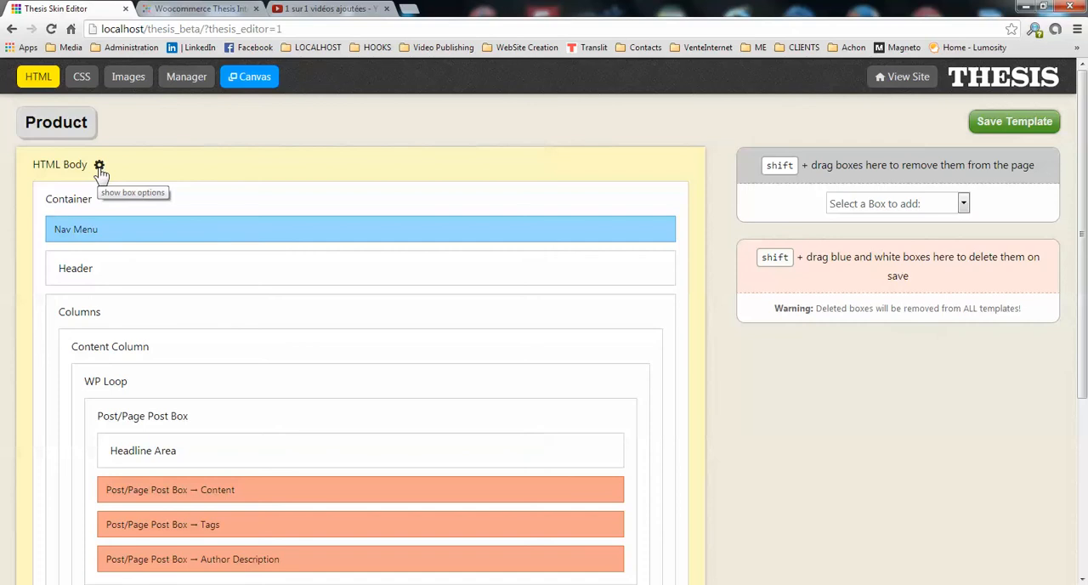
left_click(99, 167)
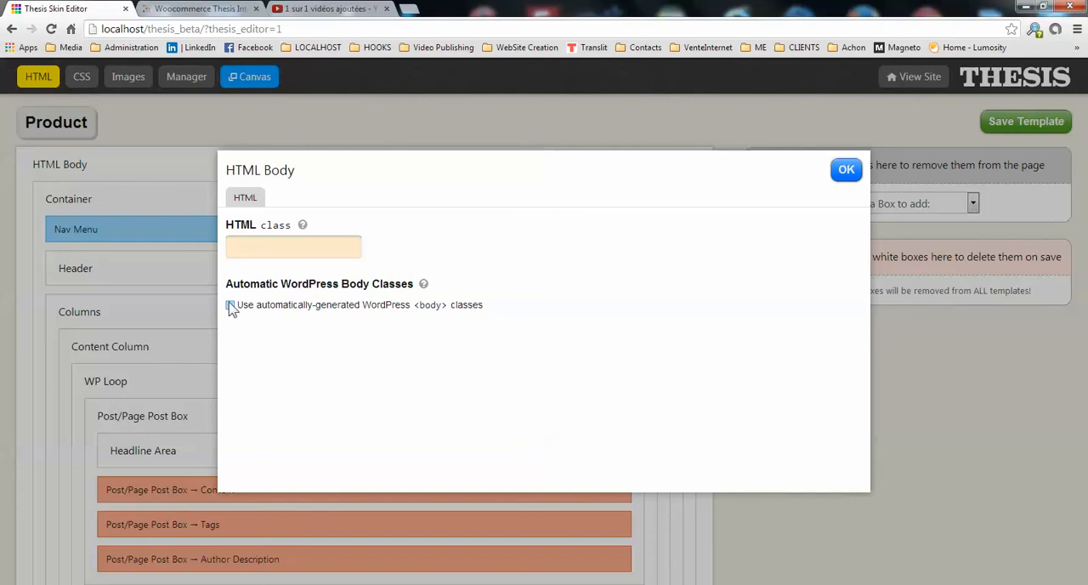
left_click(230, 305)
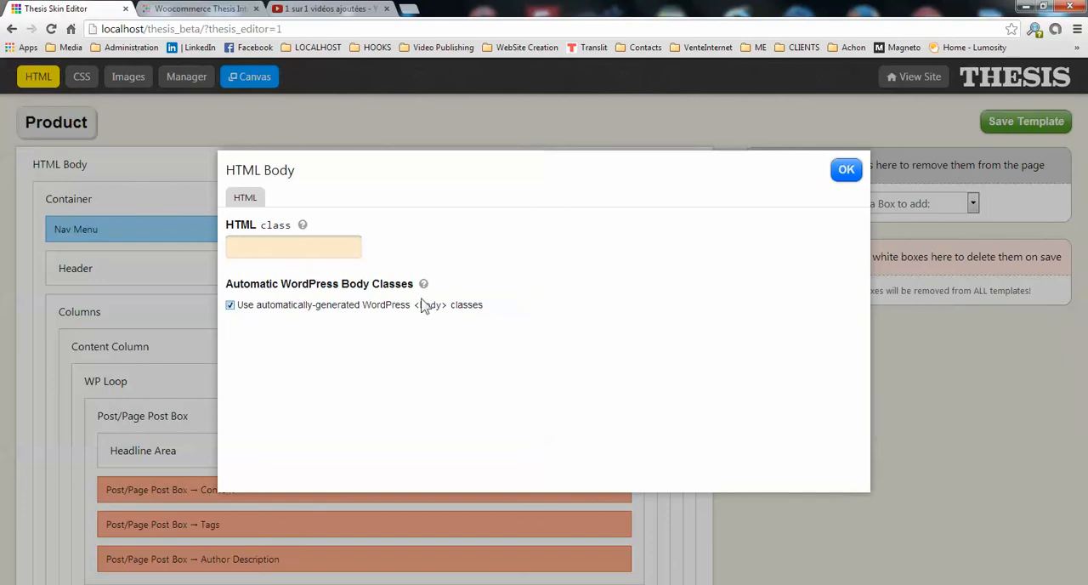
left_click(848, 170)
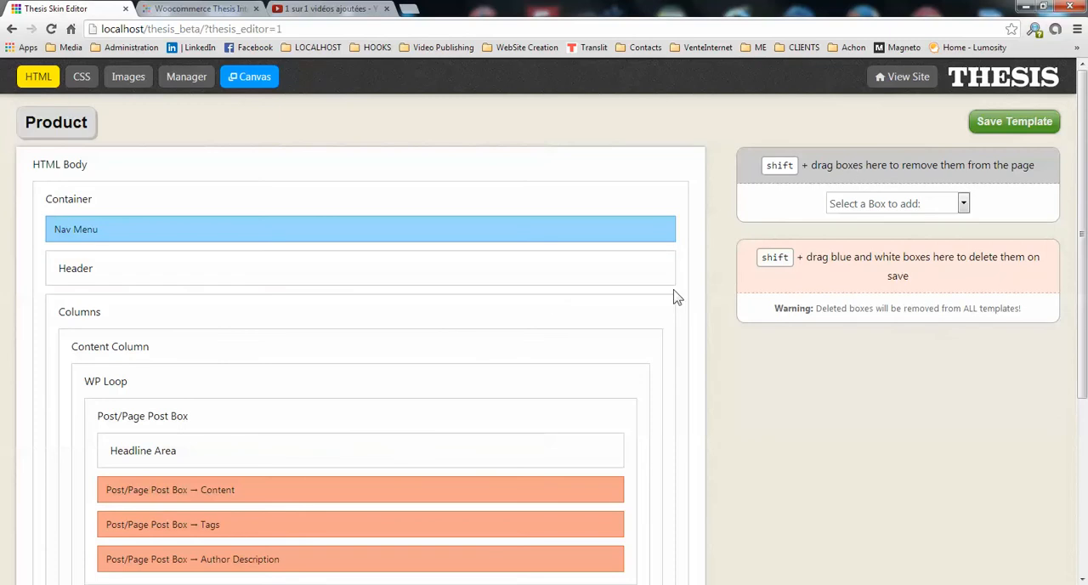
Add the Singular Product Template box and place it first inside the Content Column.
left_click(966, 205)
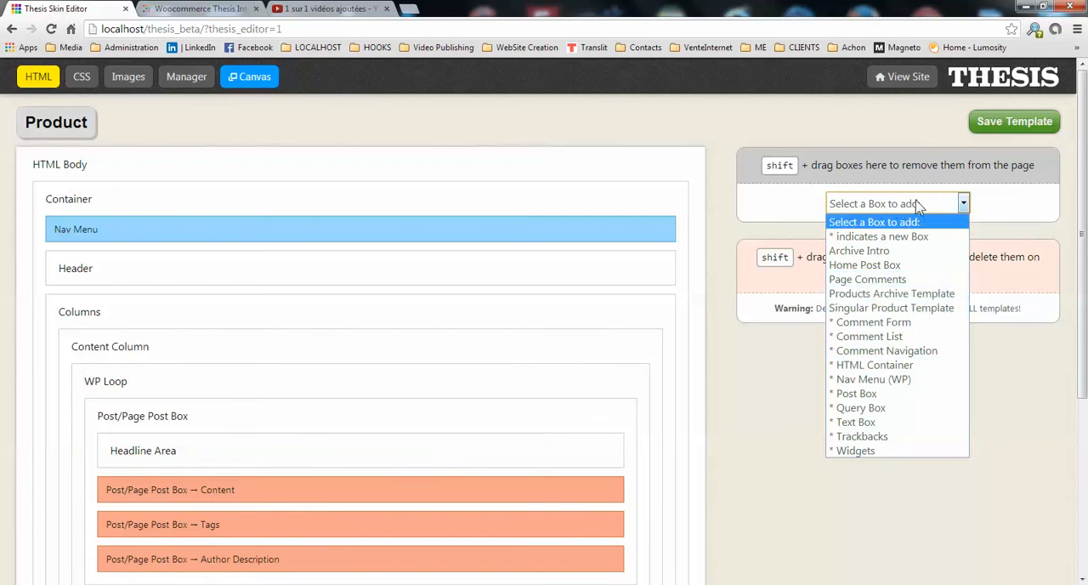
left_click(899, 315)
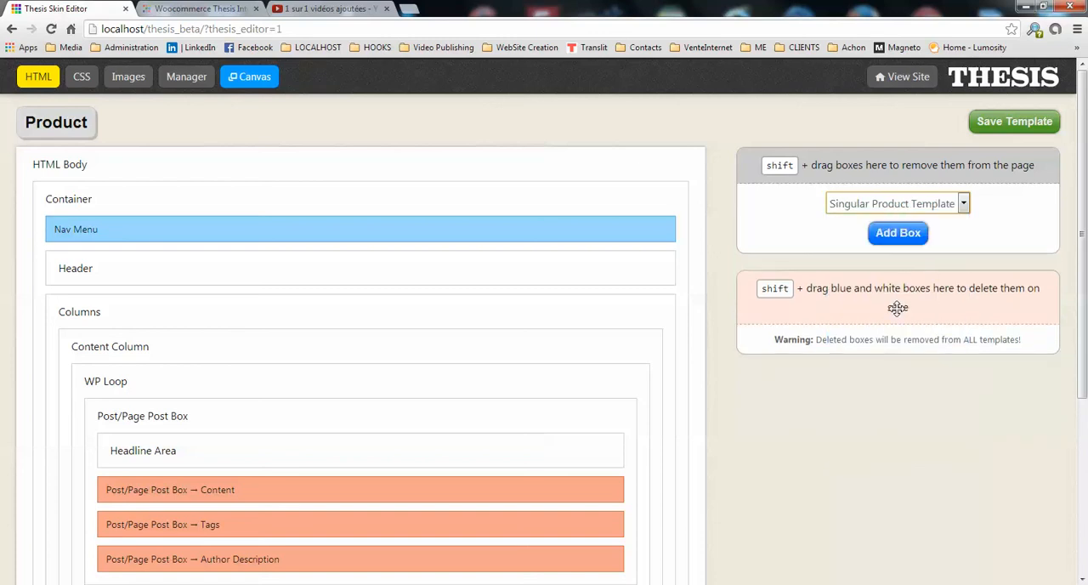
left_click(907, 234)
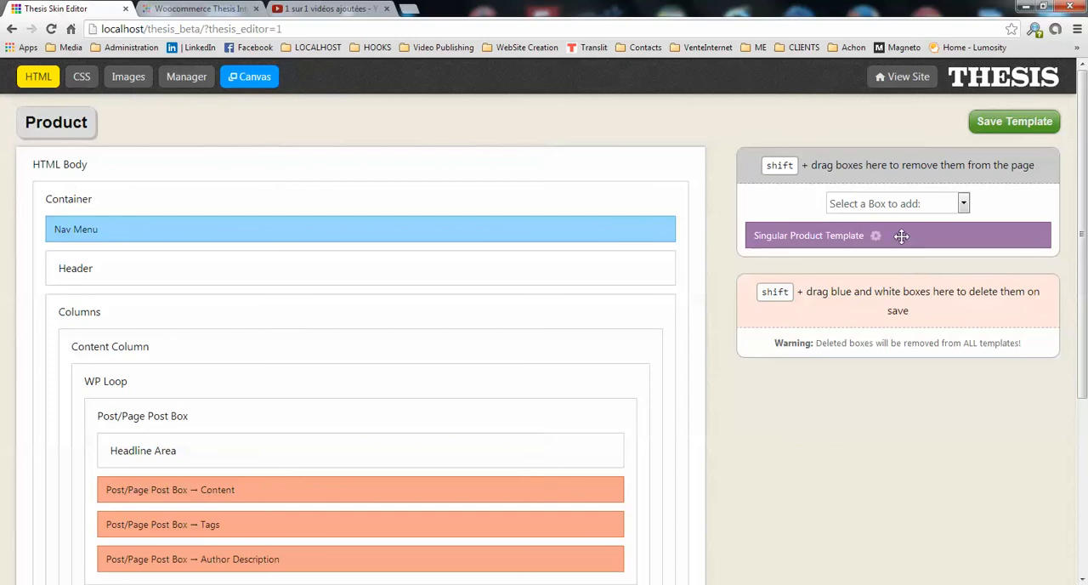
left_click_drag(887, 242, 358, 358)
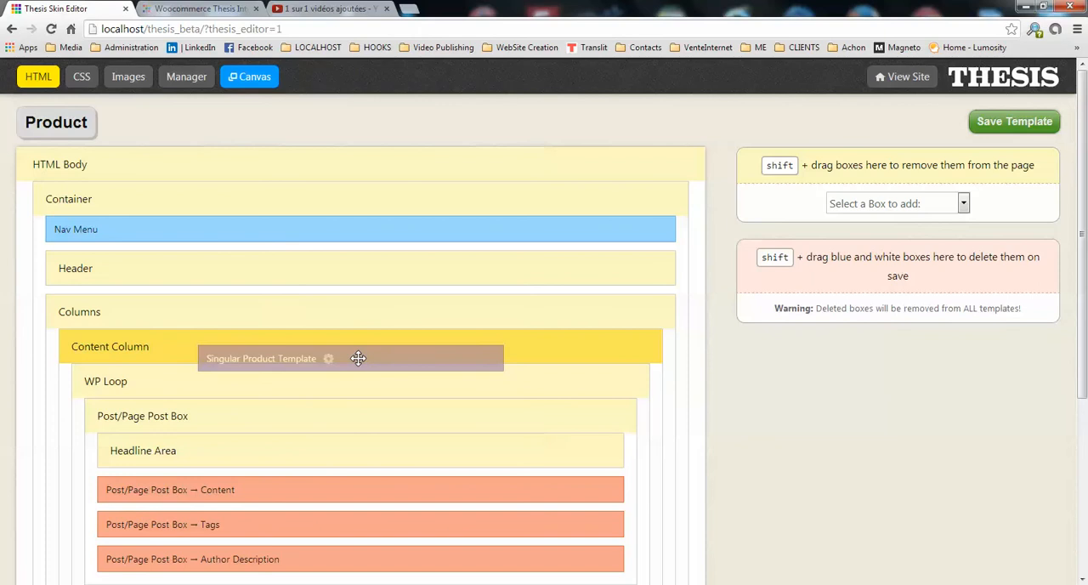
mouse_move(358, 358)
left_mouse_down()
mouse_move(358, 371)
mouse_move(360, 353)
left_mouse_up()
Remove the WP Loop and Prev/Next boxes from the Product template's Content Column.
scroll(384, 347, "down", 2)
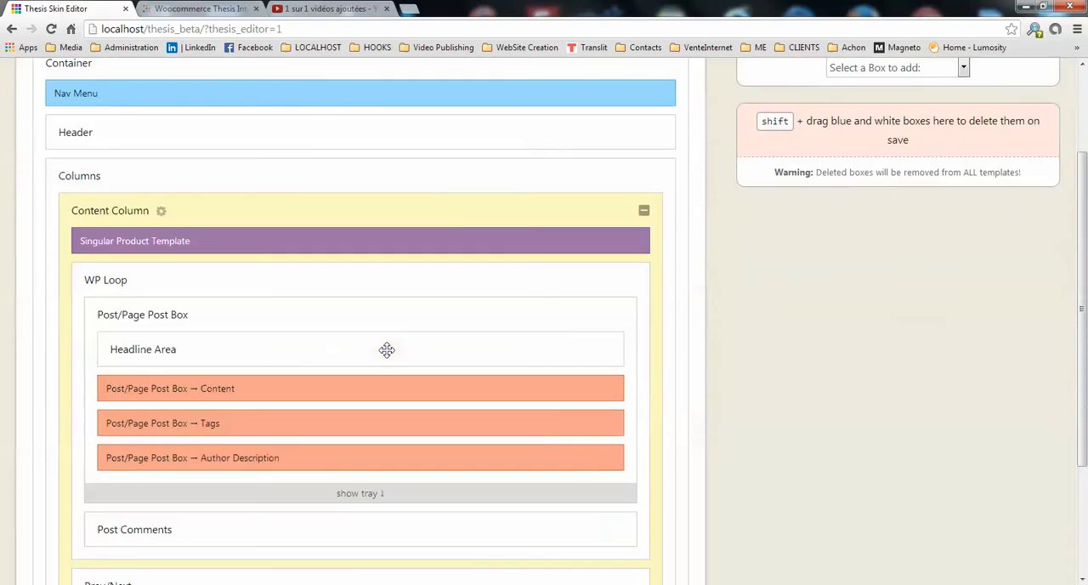
scroll(378, 306, "down", 1)
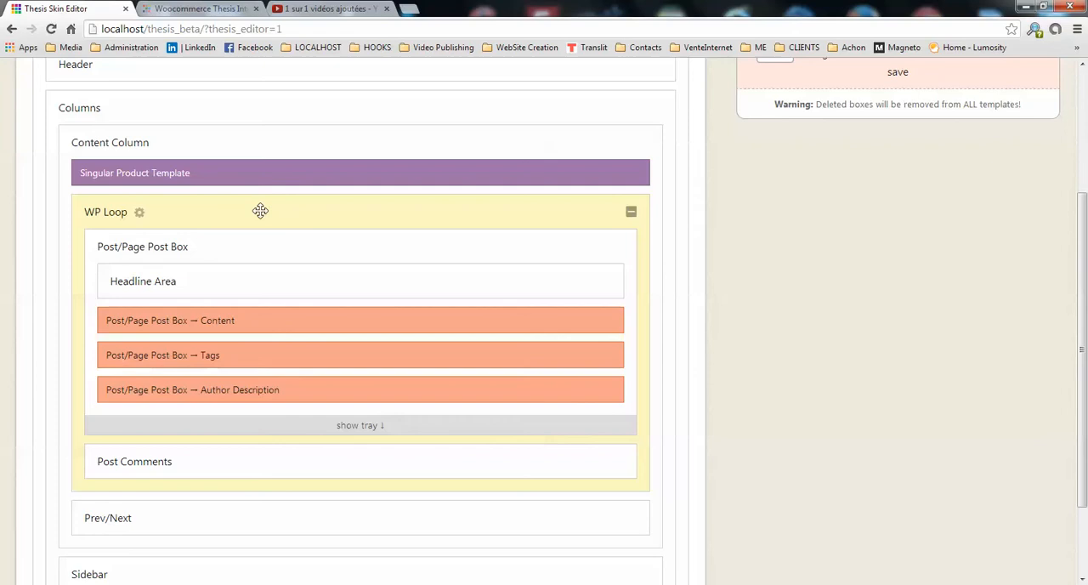
scroll(535, 267, "up", 1)
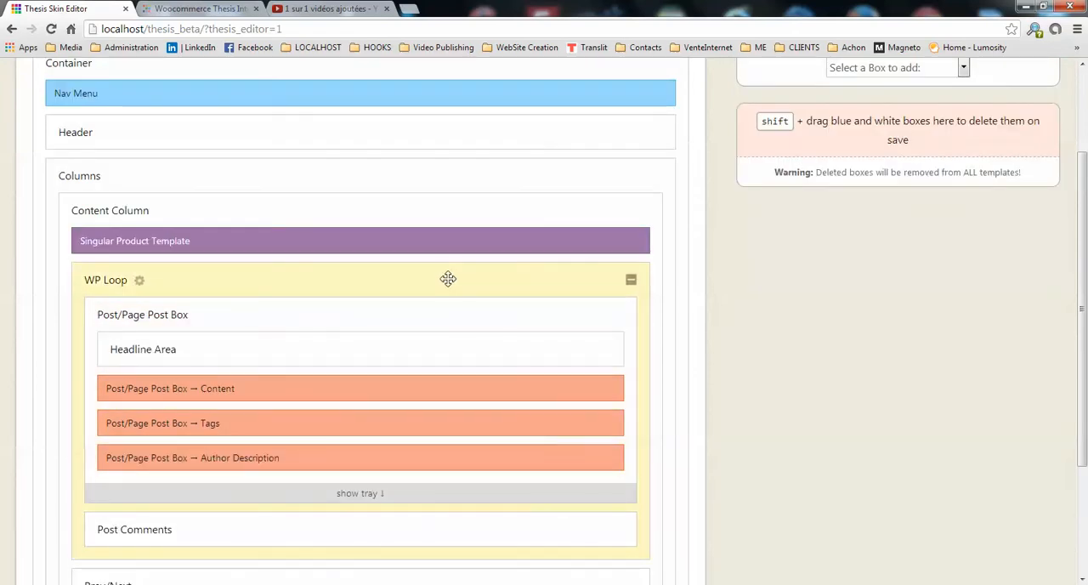
left_click_drag(448, 272, 892, 166)
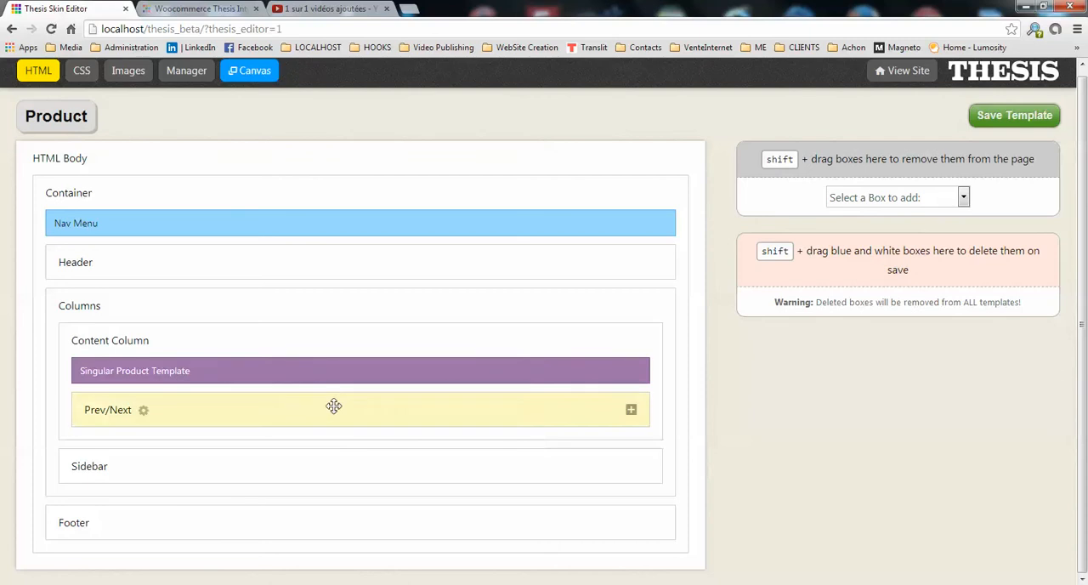
left_click_drag(377, 405, 910, 163)
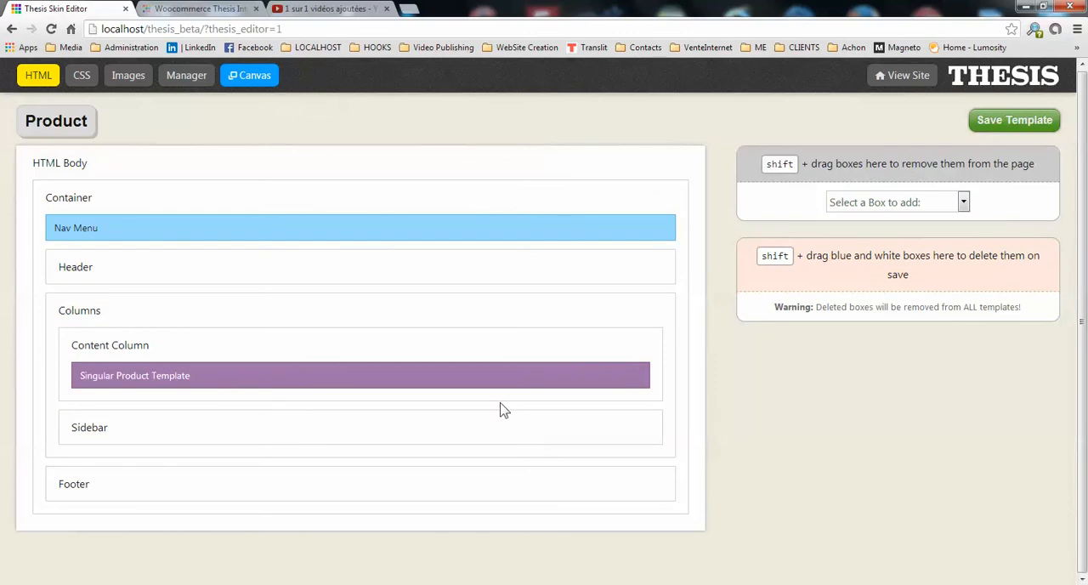
Review the HTML options of the Singular Product Template box and save the Product template.
left_click(202, 377)
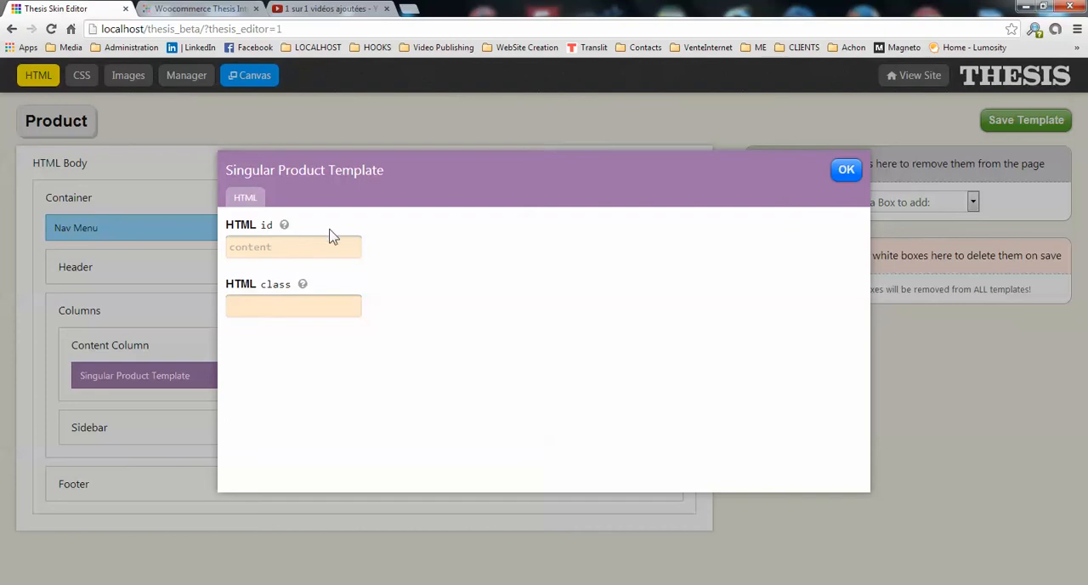
left_click(844, 170)
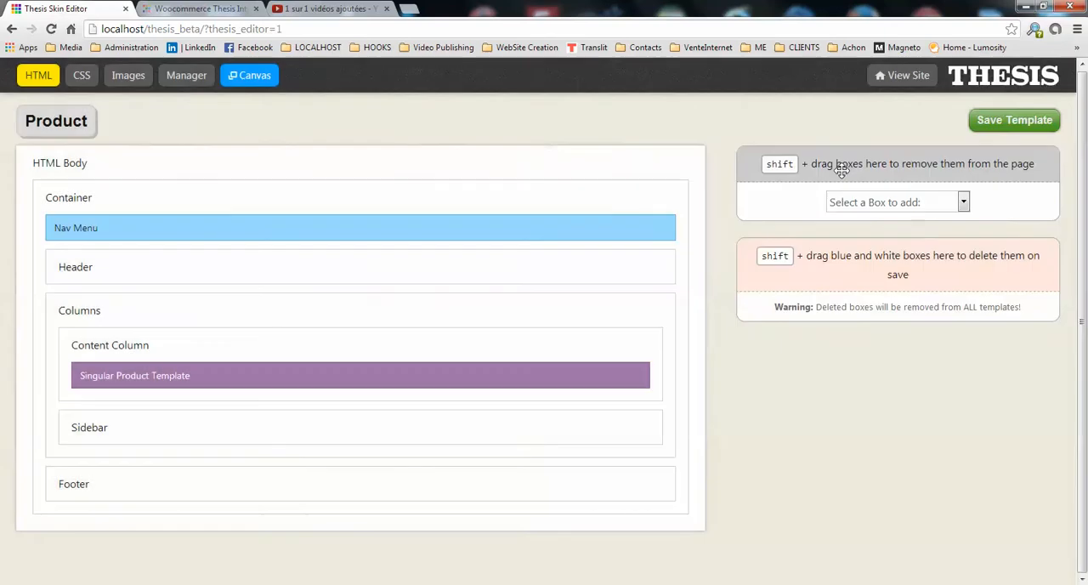
left_click(1029, 126)
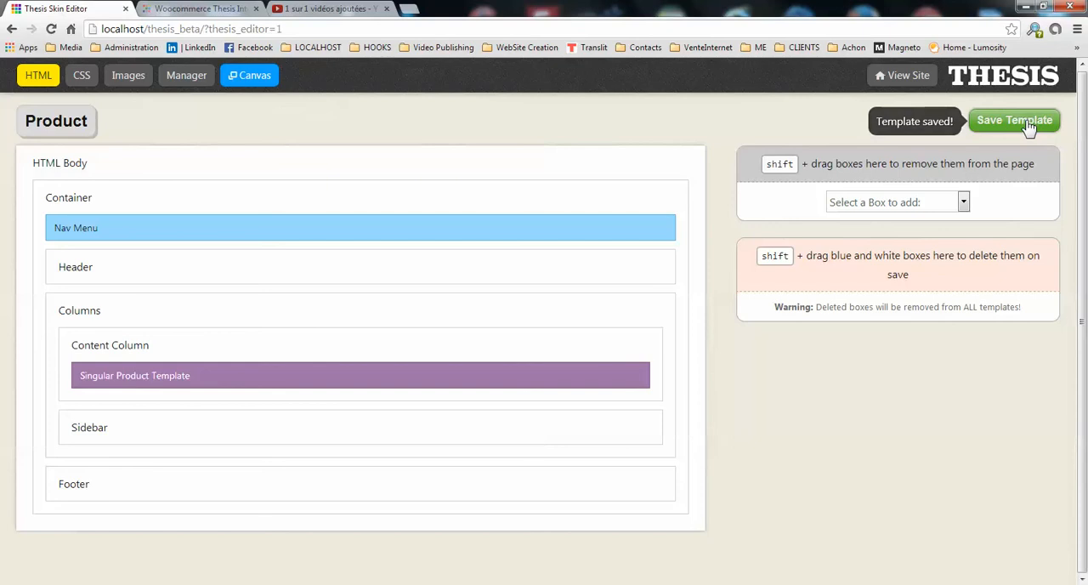
Open the Products template under Archive and make sure its HTML Body uses automatically-generated WordPress body classes.
left_click(68, 126)
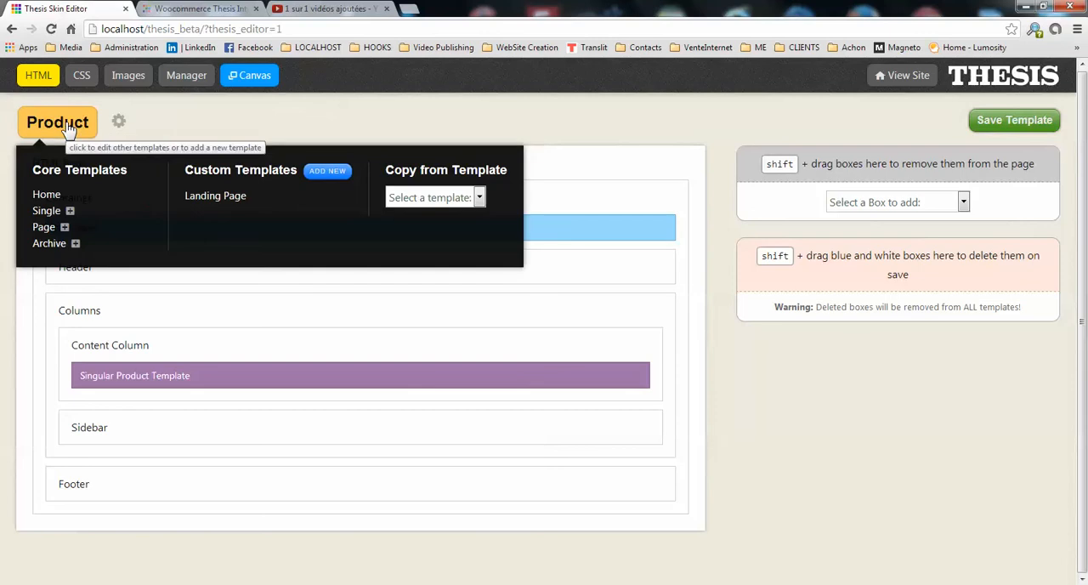
left_click(76, 245)
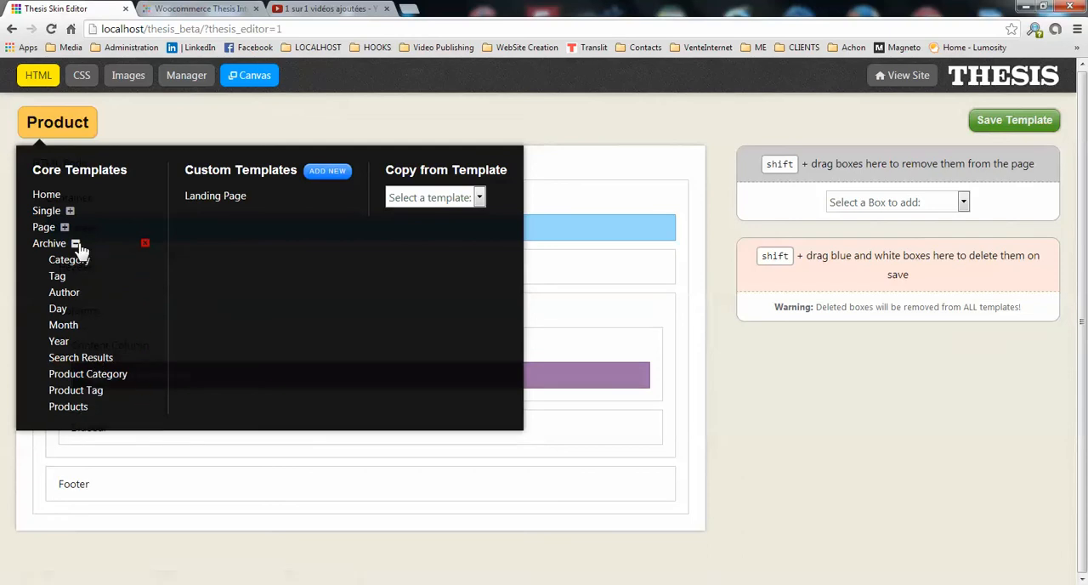
left_click(68, 408)
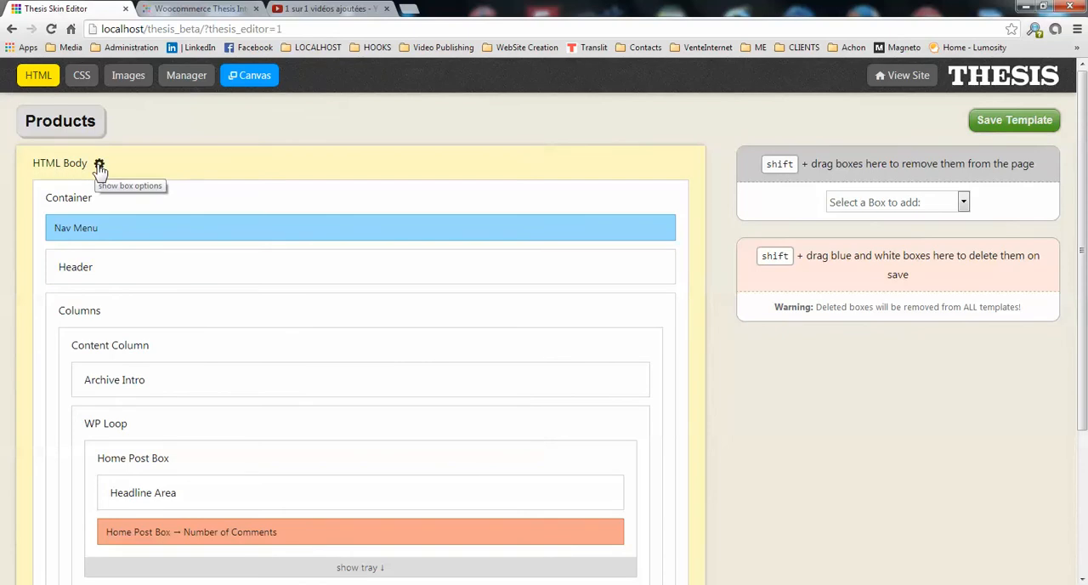
left_click(100, 166)
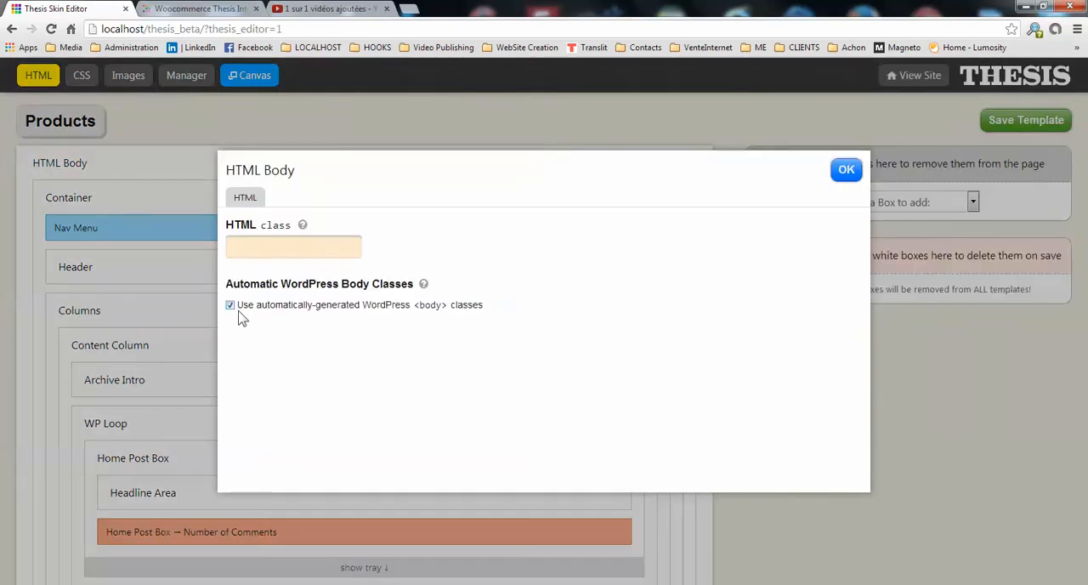
left_click(848, 170)
Add the Products Archive Template box and place it first inside the Content Column.
scroll(791, 483, "down", 3)
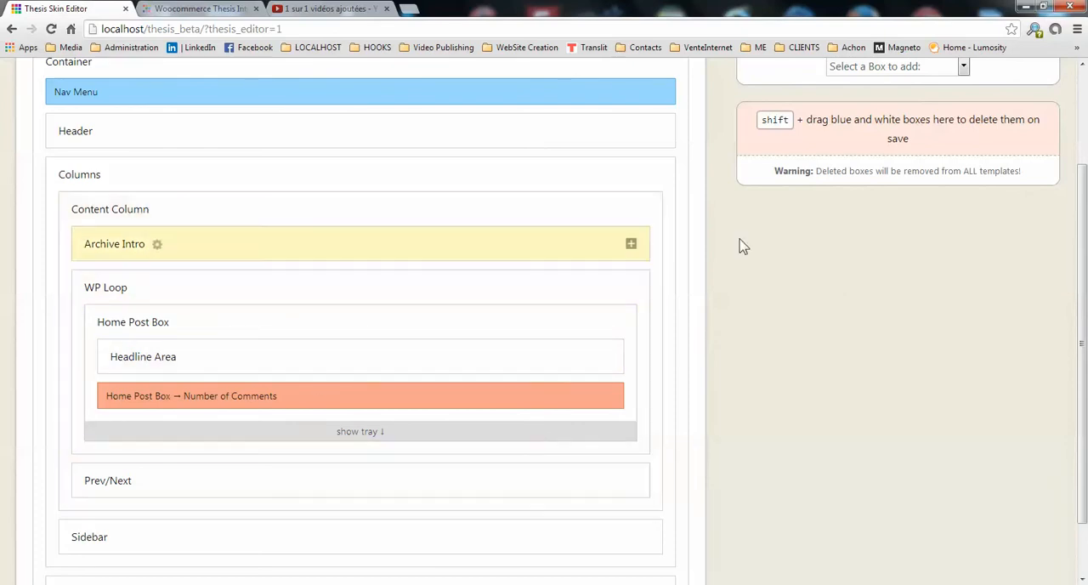
scroll(840, 274, "up", 1)
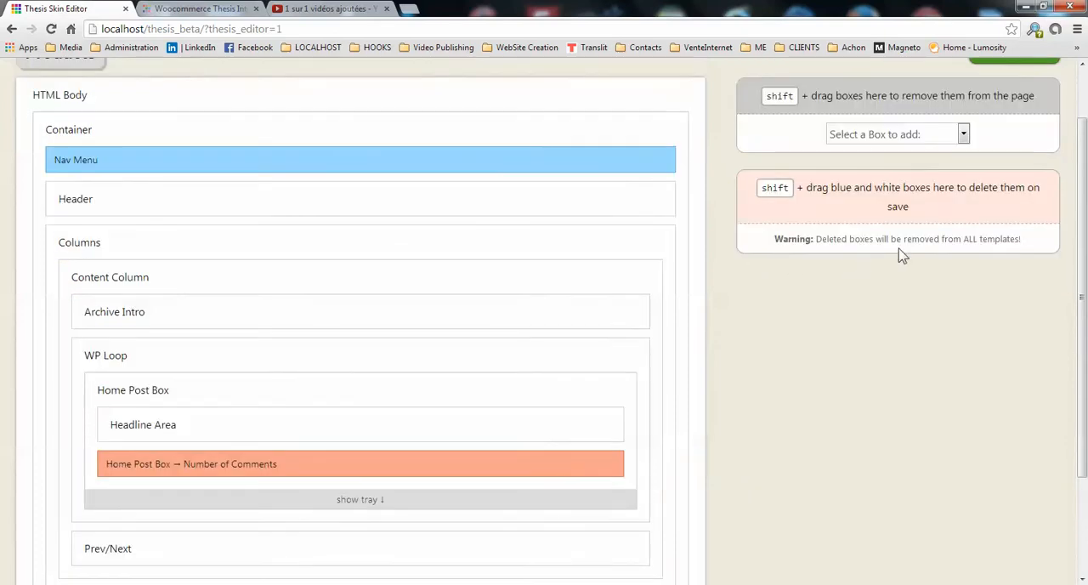
left_click(963, 134)
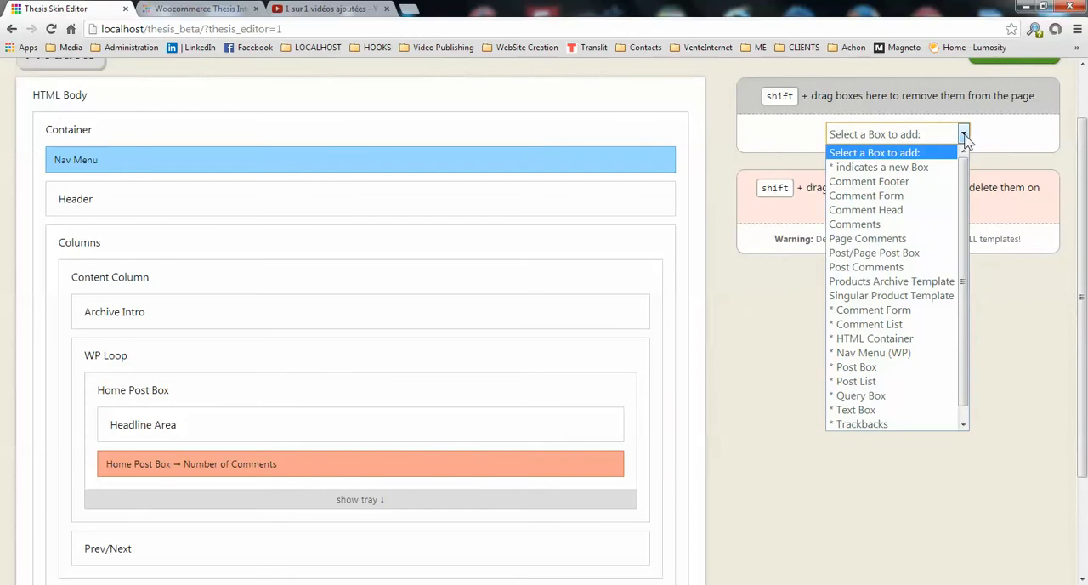
left_click(909, 282)
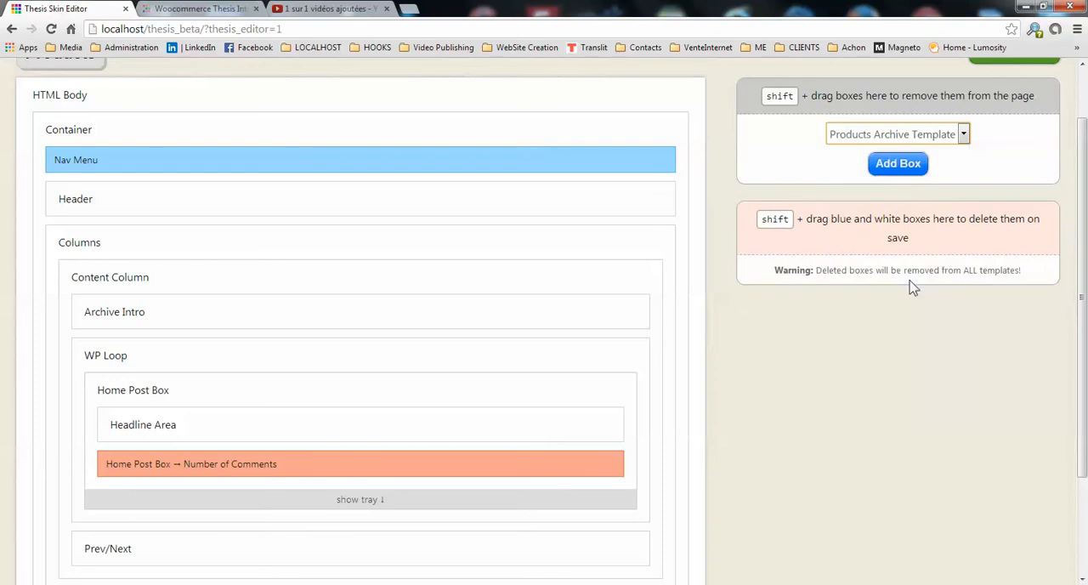
left_click(899, 166)
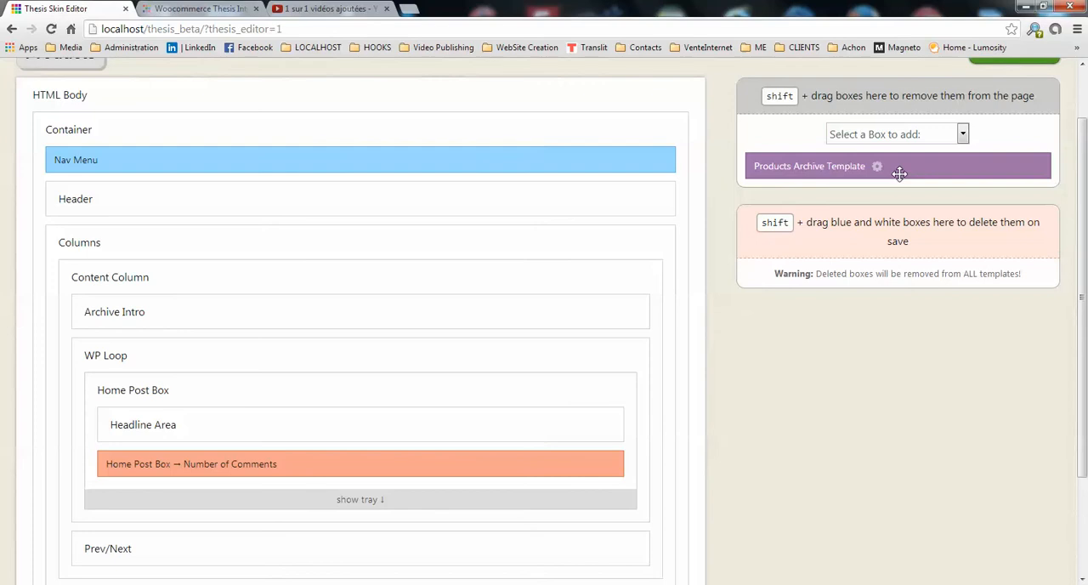
left_click_drag(920, 167, 316, 281)
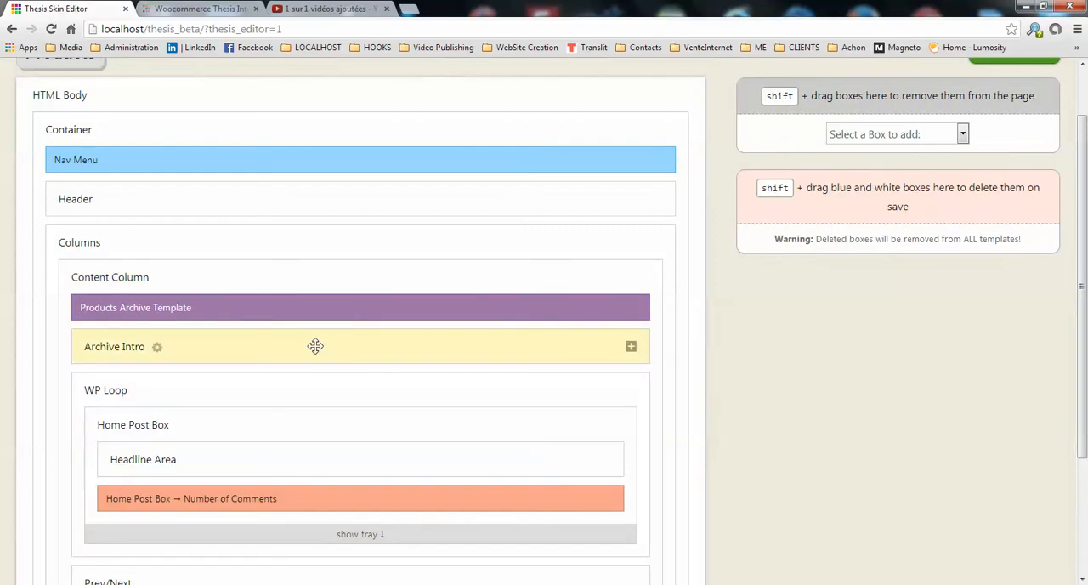
Remove the Archive Intro, WP Loop and Prev/Next boxes from the Products template's Content Column and save the template.
left_click_drag(313, 346, 828, 97)
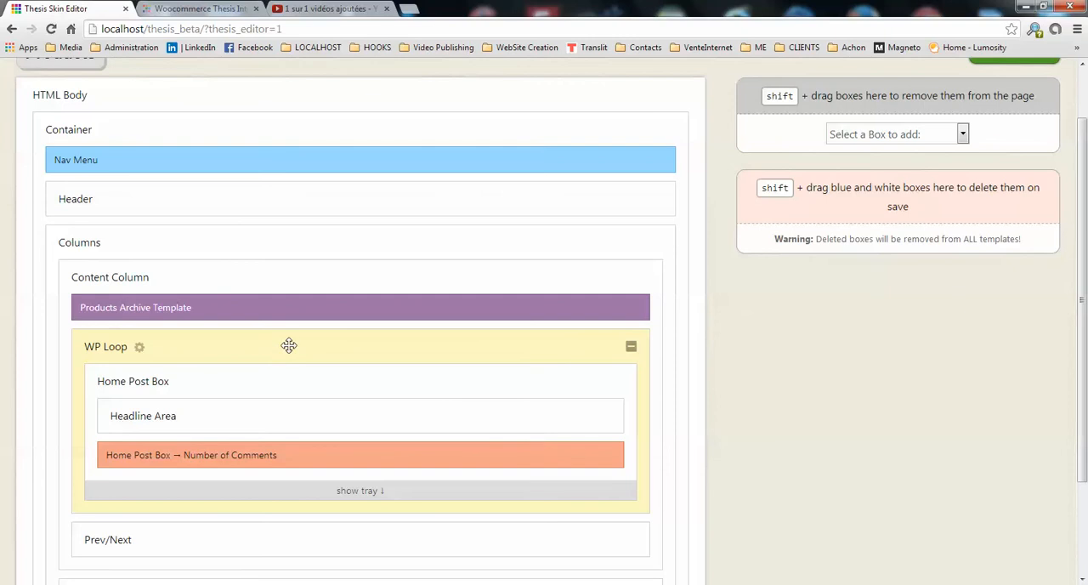
left_click_drag(299, 347, 832, 159)
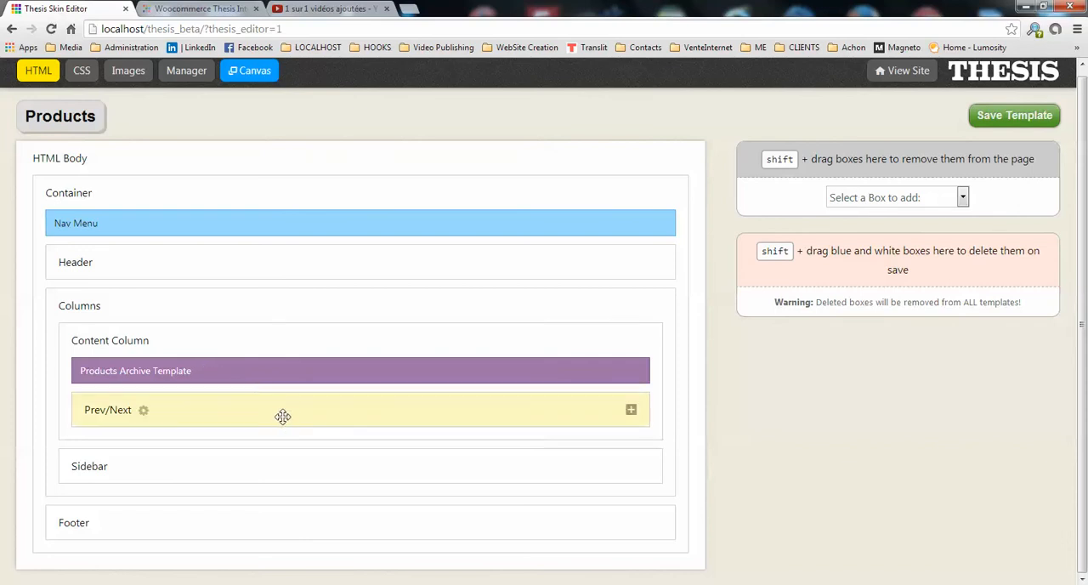
left_click_drag(284, 407, 888, 162)
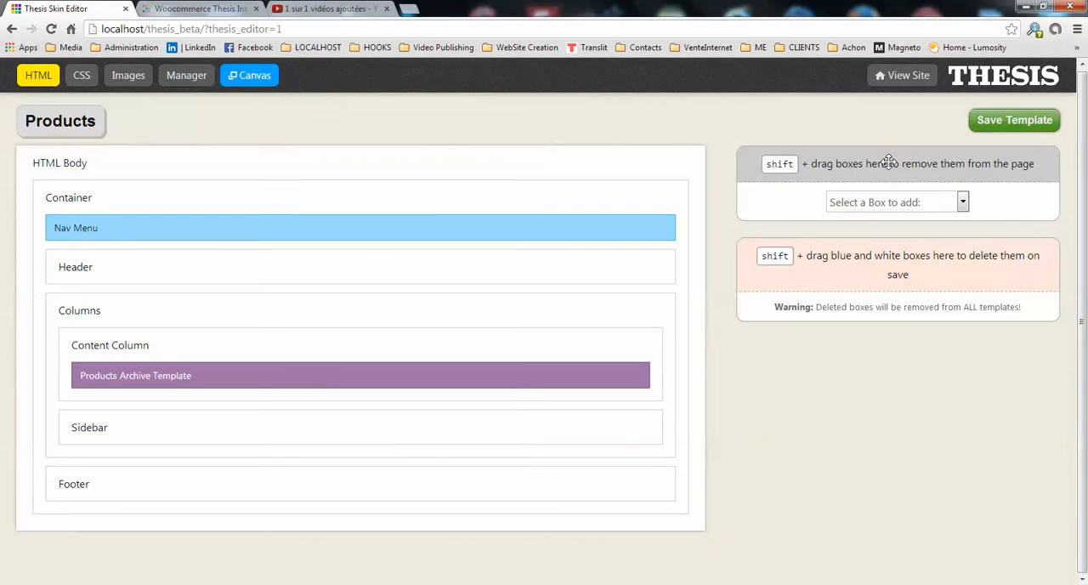
left_click(999, 123)
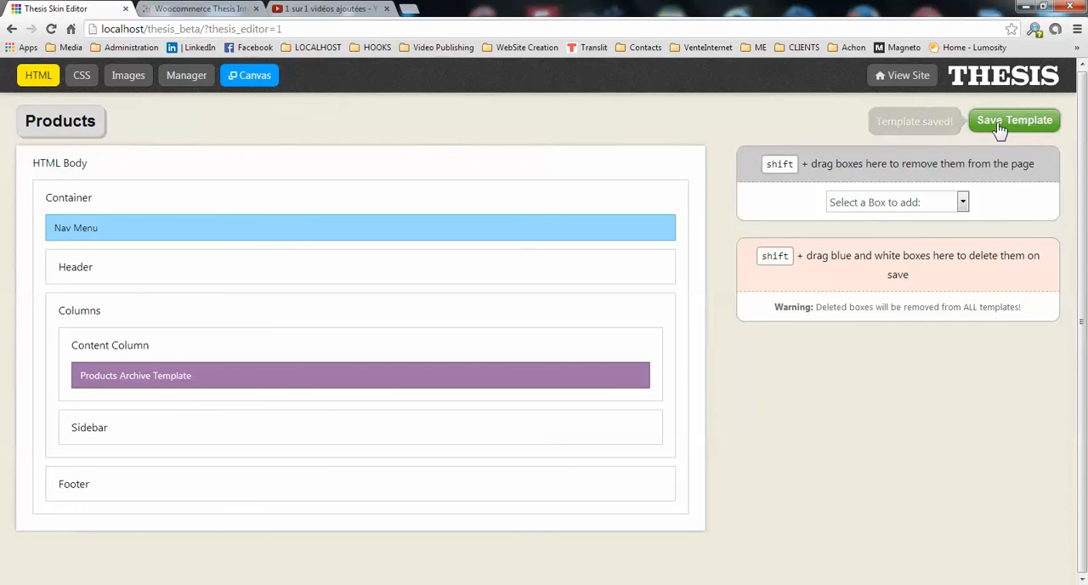
Open the Product Category template under Archive, copy the Products template into it, and save it.
left_click(75, 135)
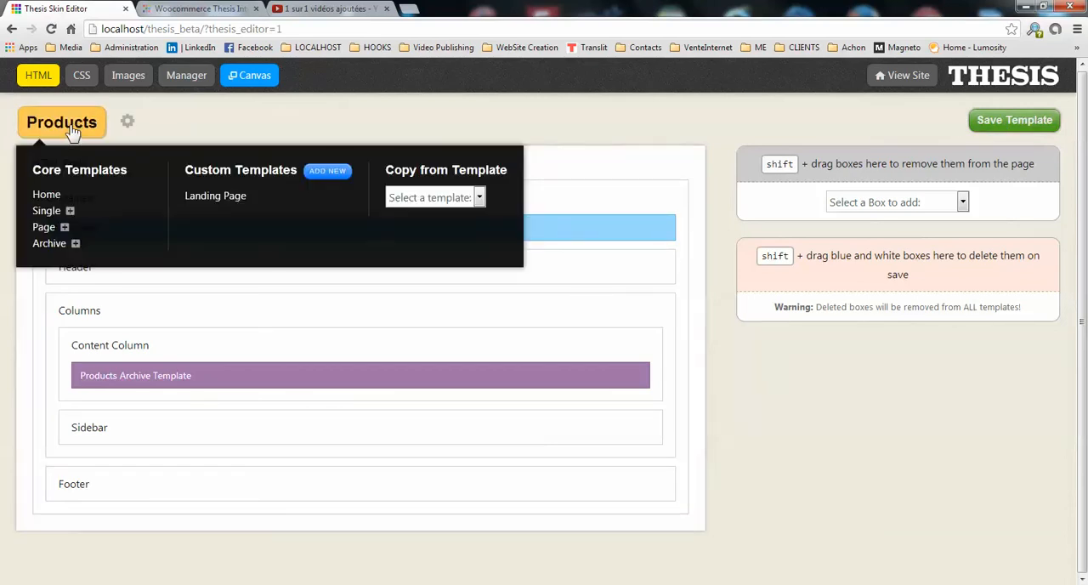
left_click(75, 244)
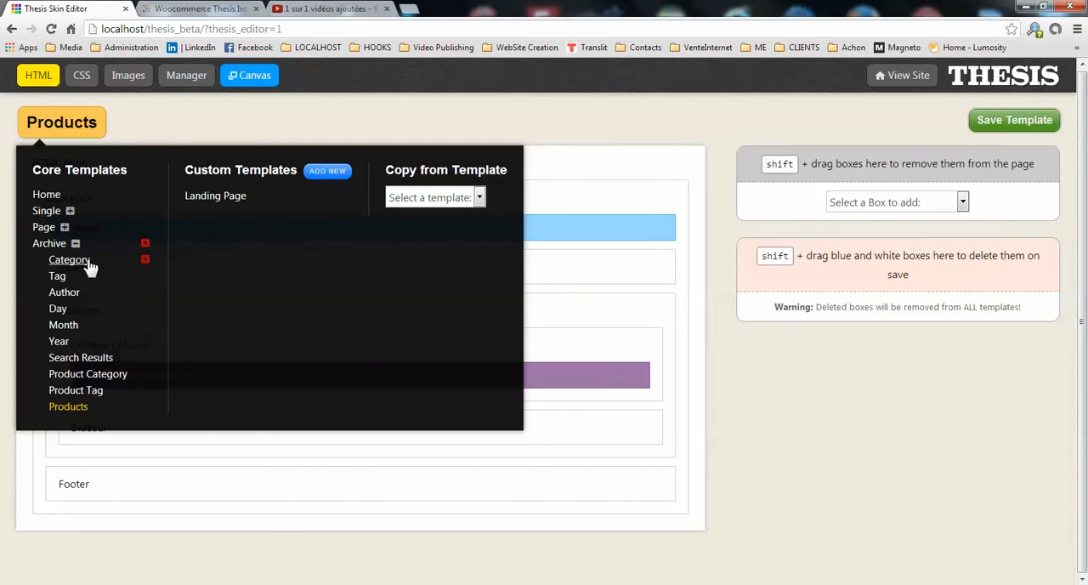
left_click(96, 374)
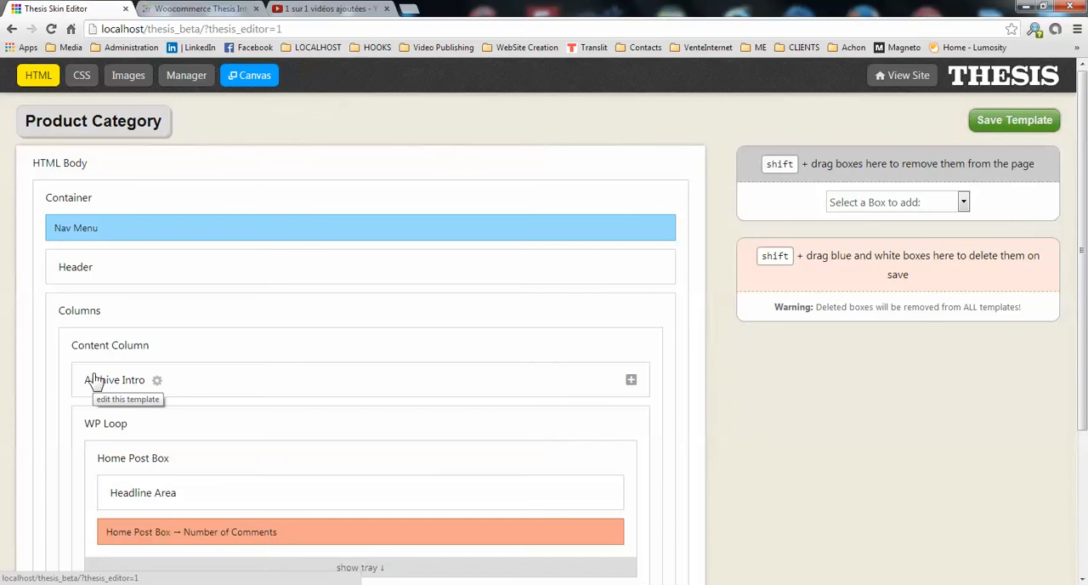
left_click(160, 130)
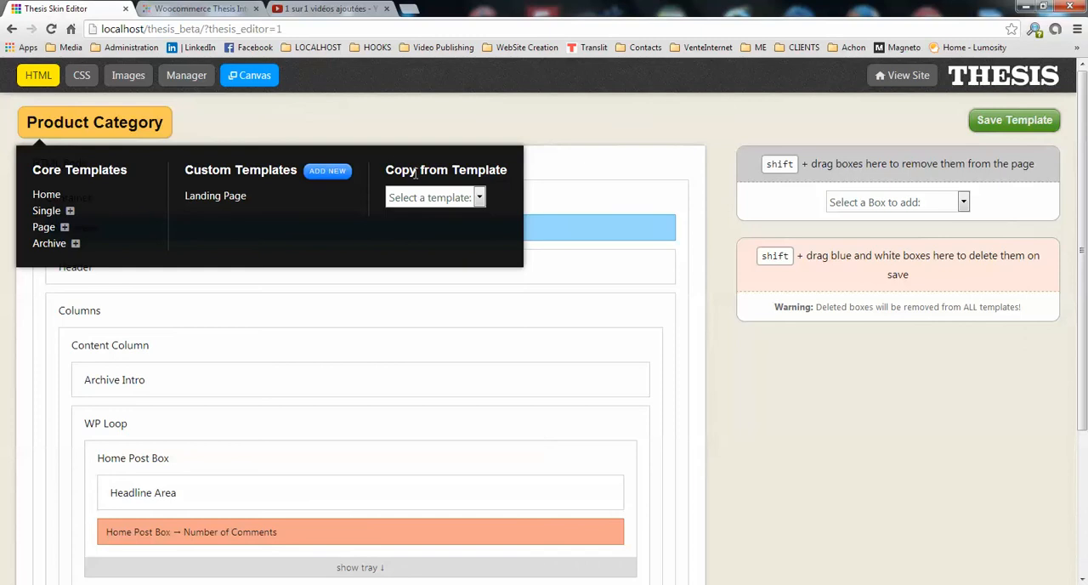
left_click(479, 198)
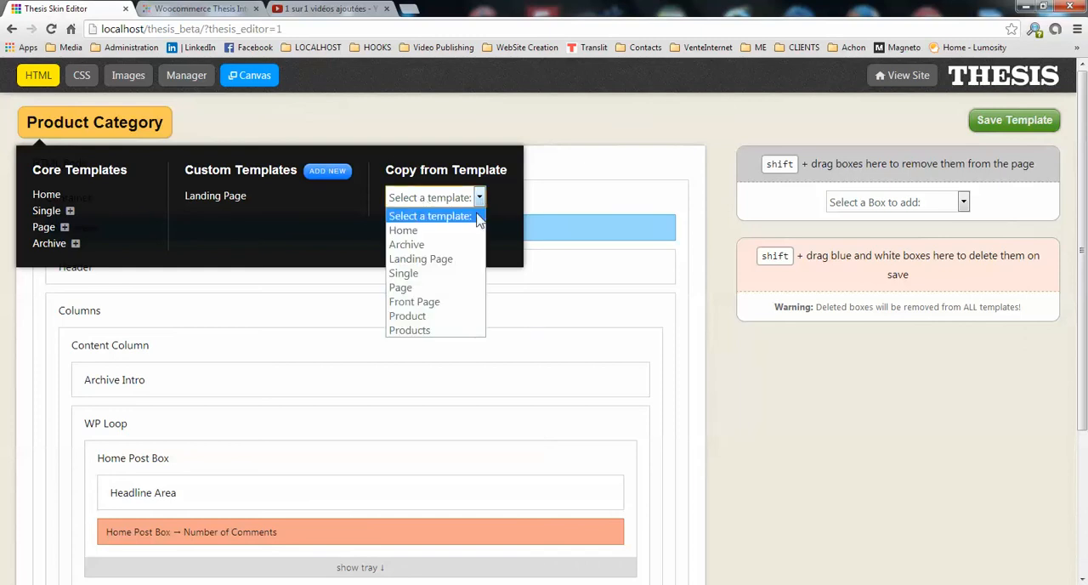
left_click(429, 332)
left_click(455, 232)
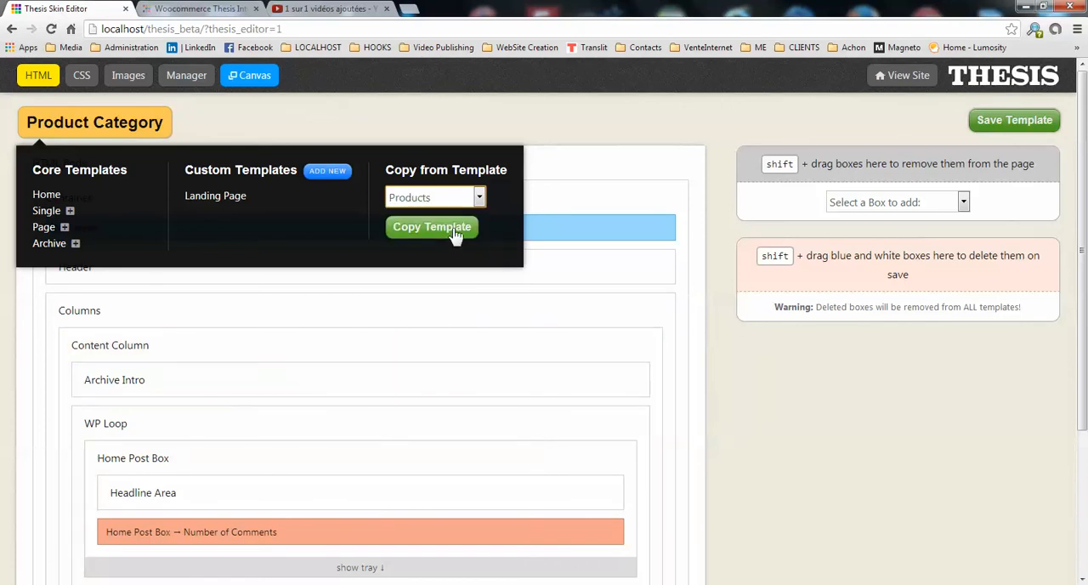
left_click(572, 141)
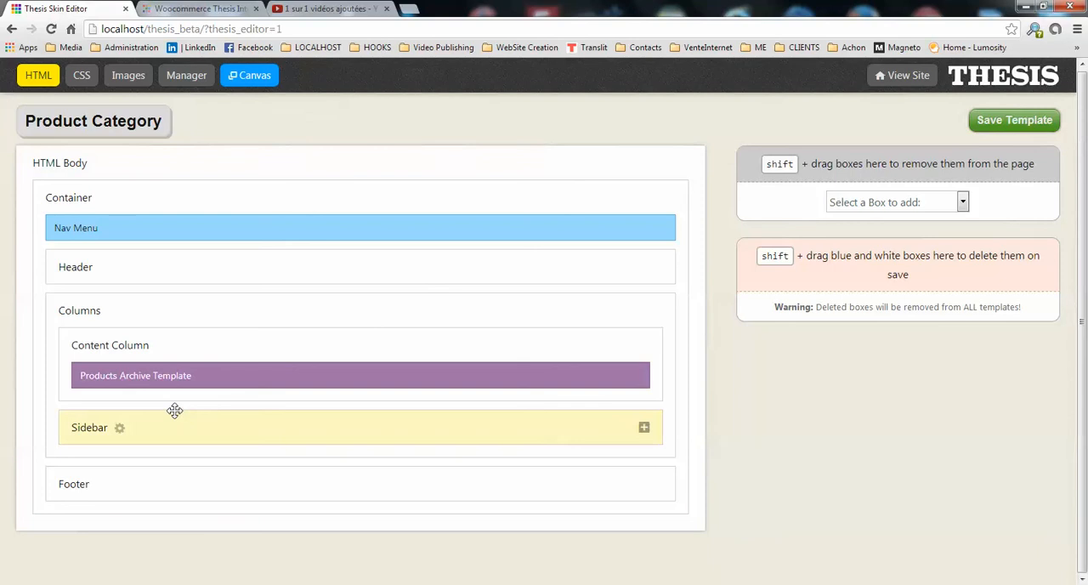
left_click(1010, 127)
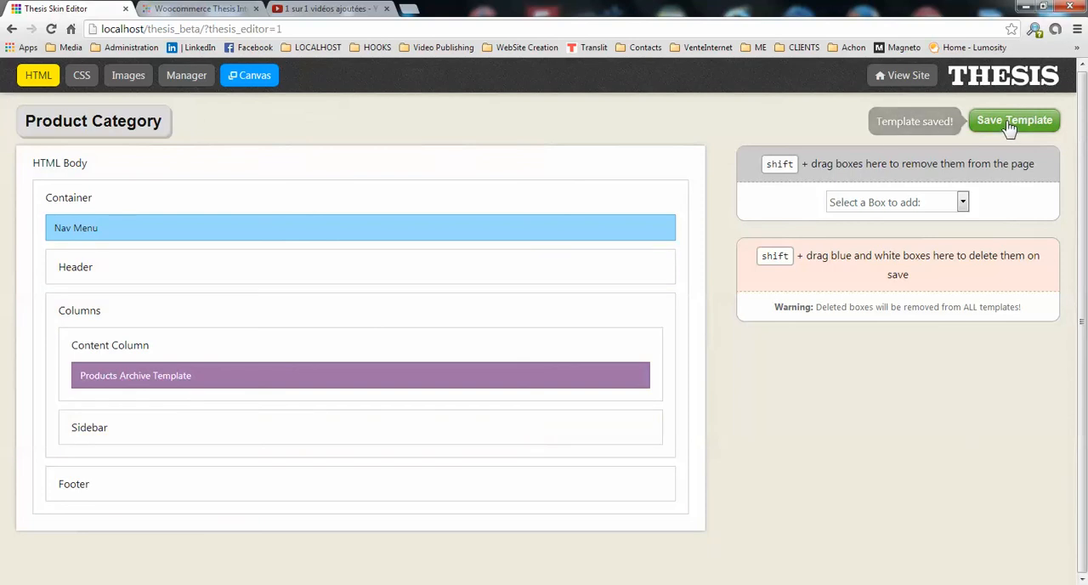
Open the Product Tag template under Archive, copy the Products template into it, and save it.
left_click(116, 132)
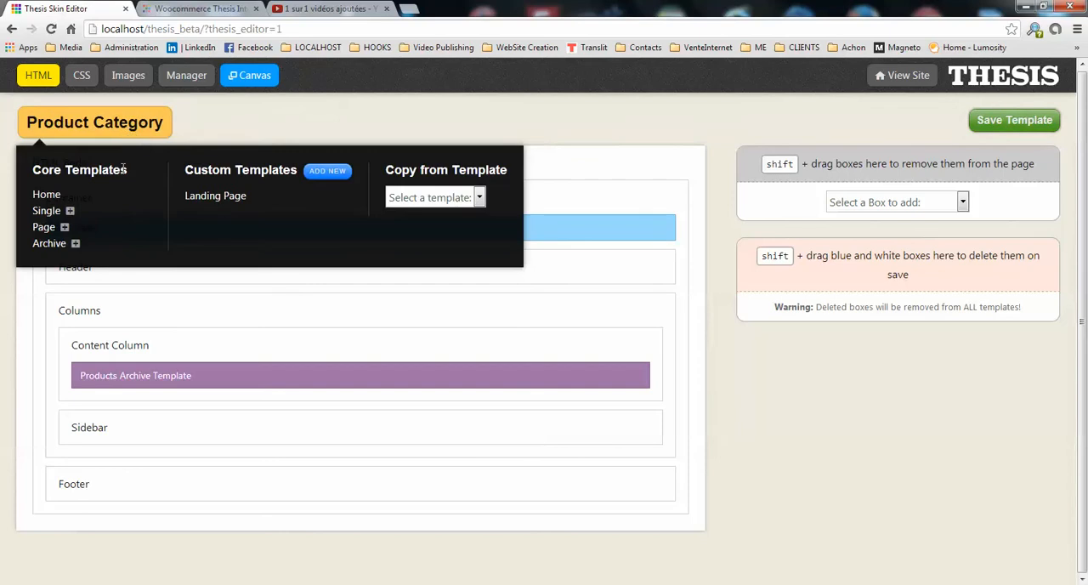
left_click(75, 244)
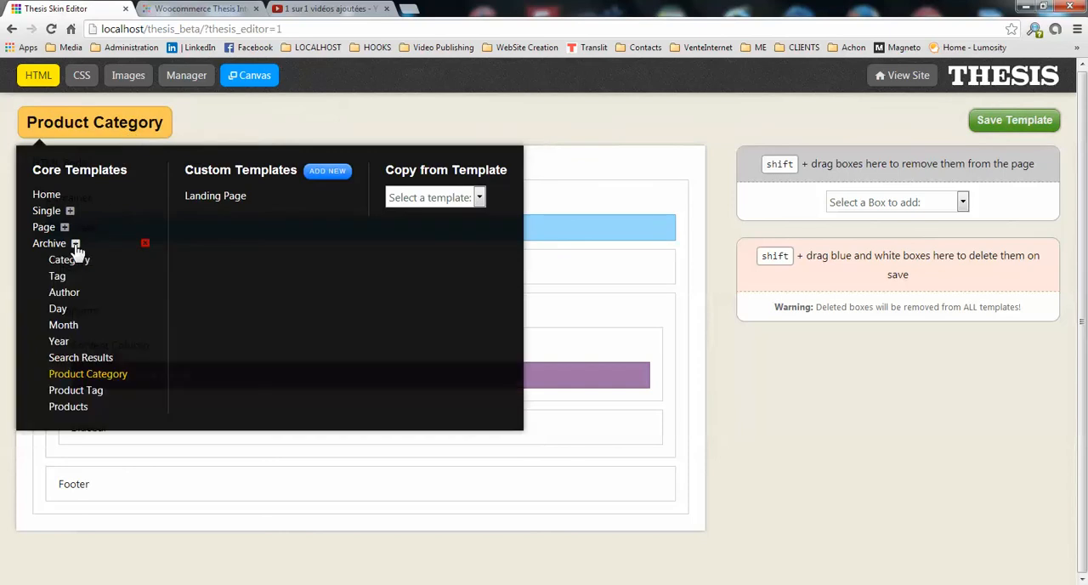
left_click(83, 396)
left_click(121, 134)
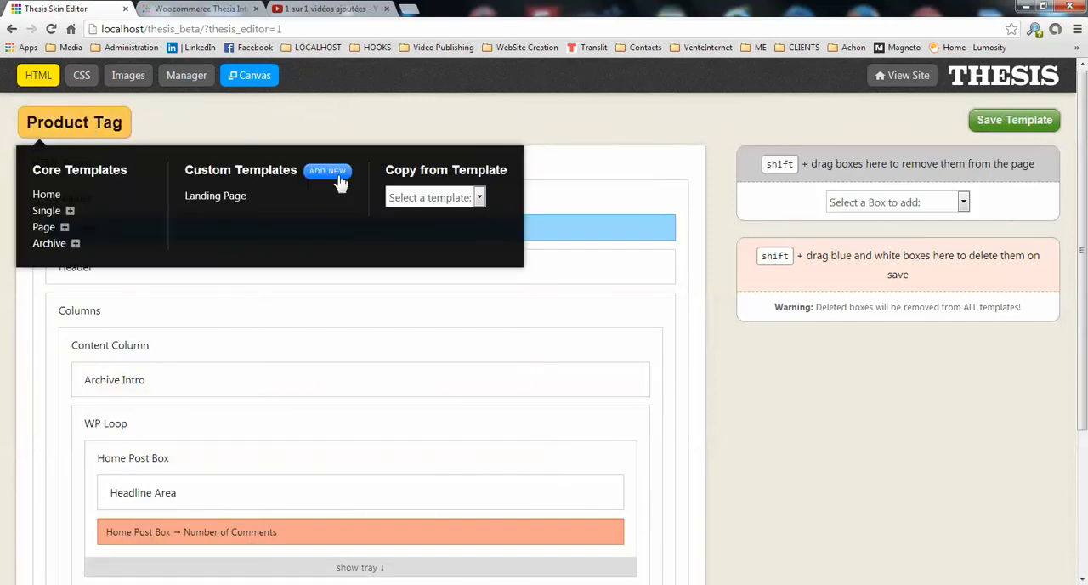
left_click(478, 198)
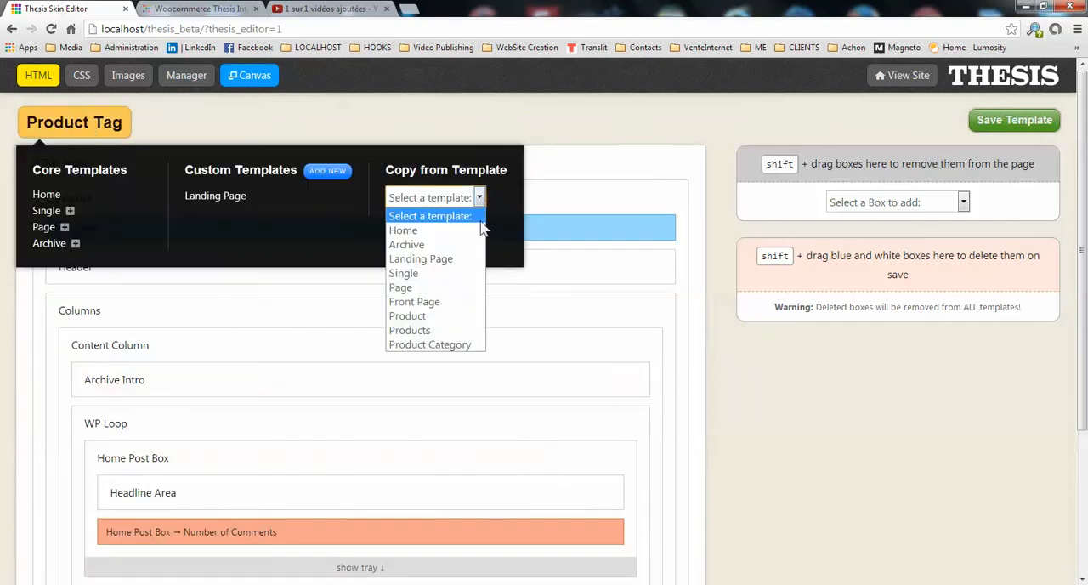
left_click(448, 335)
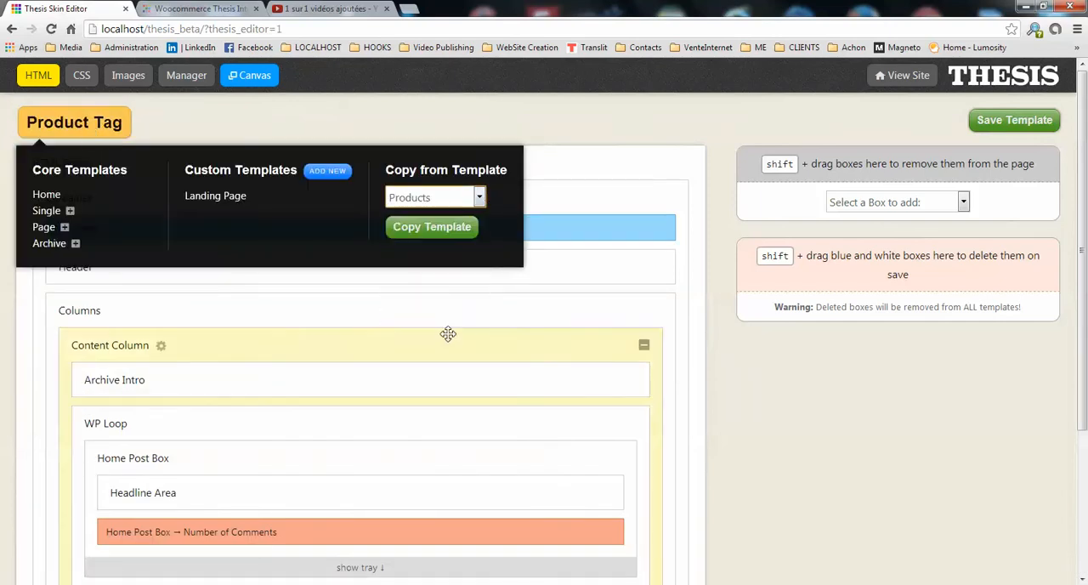
left_click(444, 227)
left_click(579, 137)
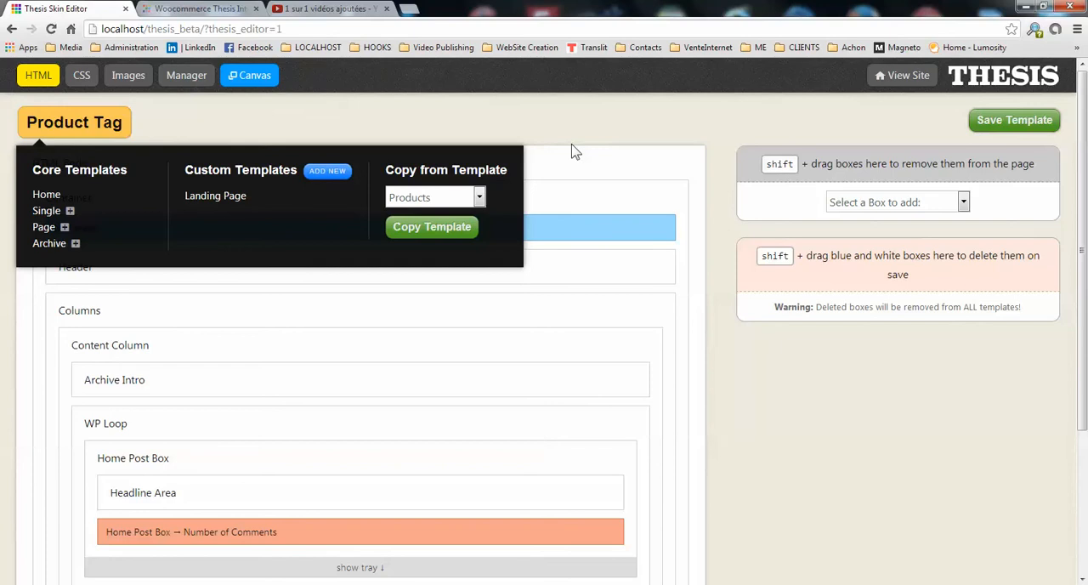
left_click(1020, 124)
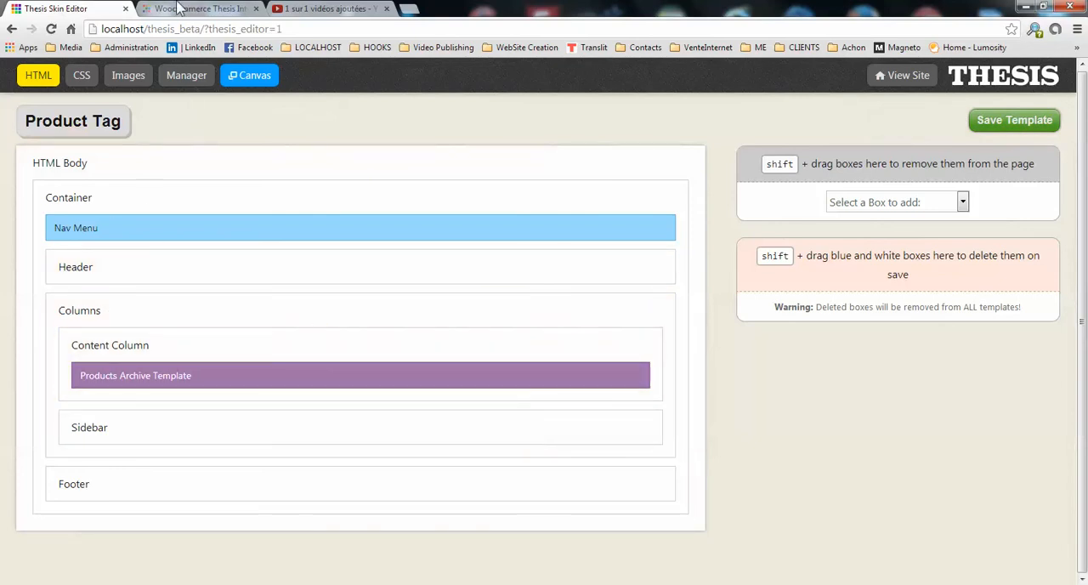
Close the Woocommerce Thesis browser tab and leave the skin editor for the WordPress admin's menu editor.
left_click(256, 8)
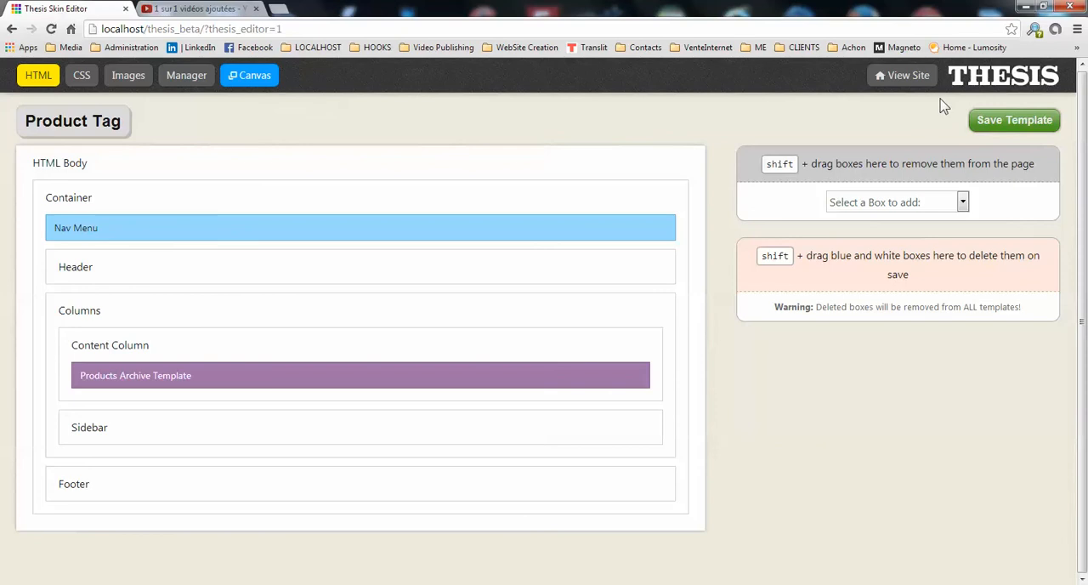
left_click(969, 85)
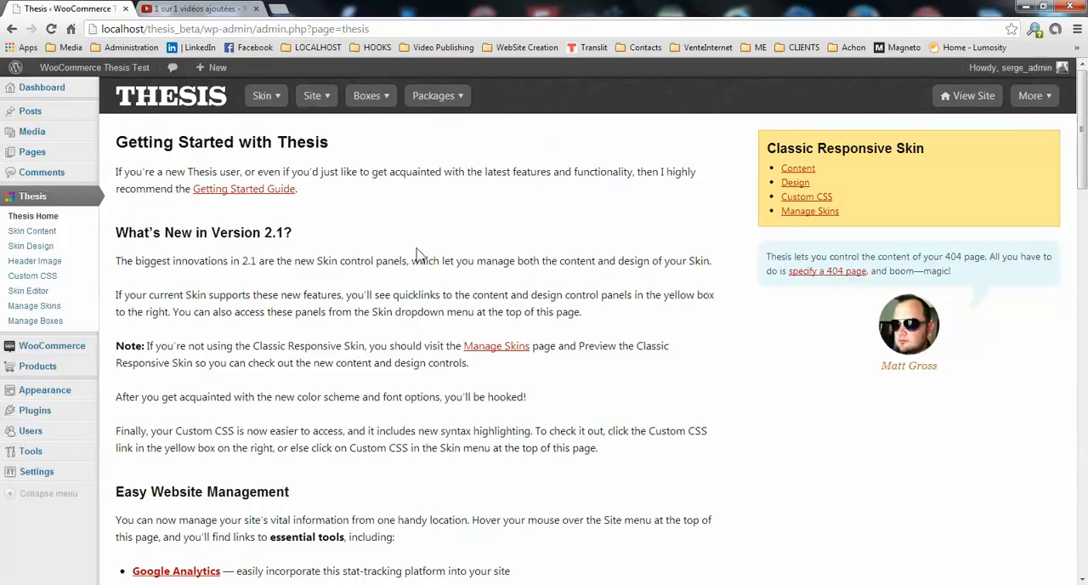
mouse_move(63, 401)
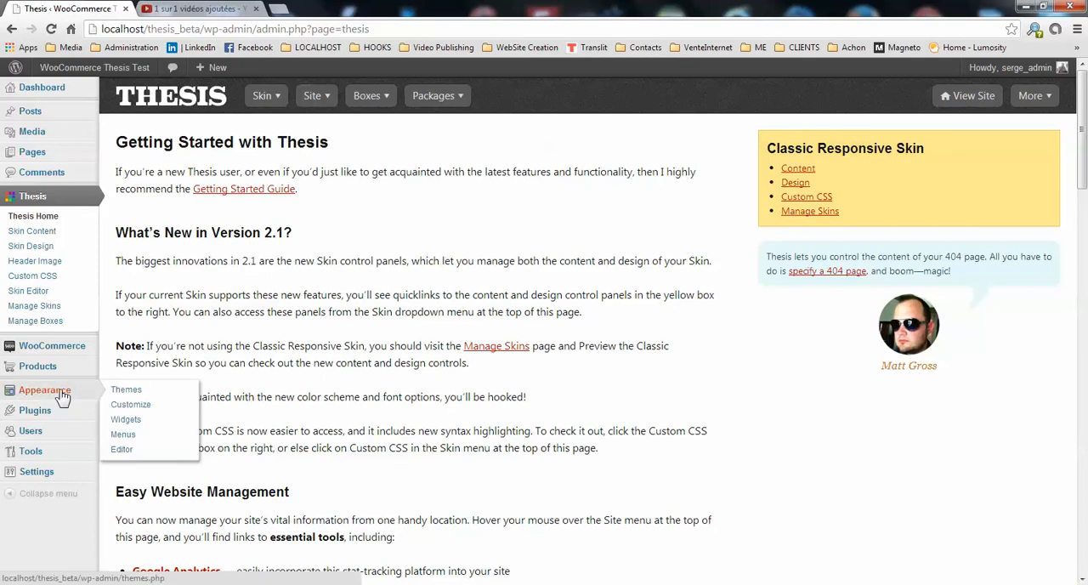
left_click(127, 437)
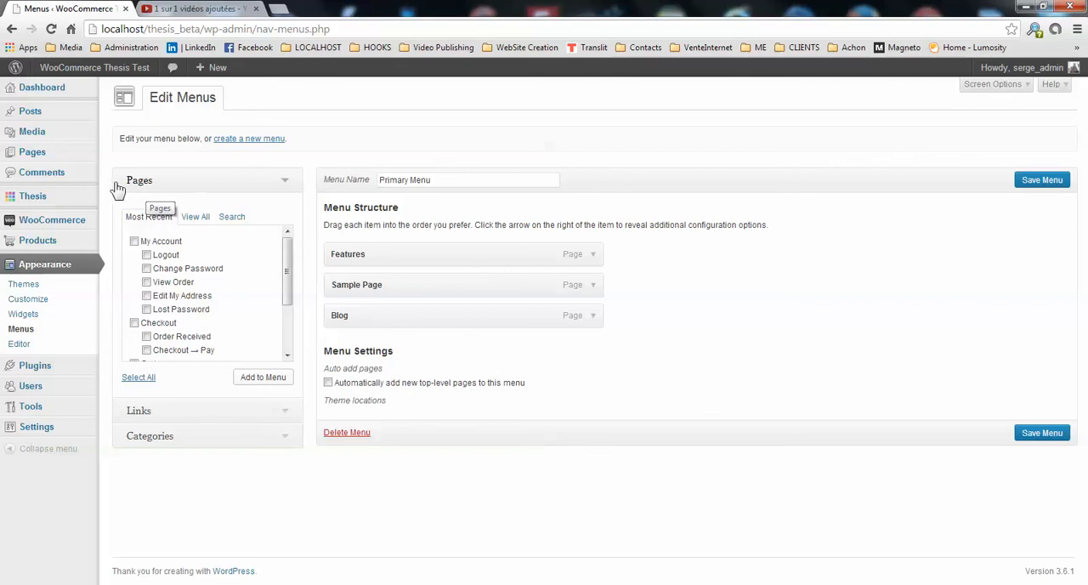
Add the My Account, Cart and Shop pages to the Primary Menu.
left_click(985, 85)
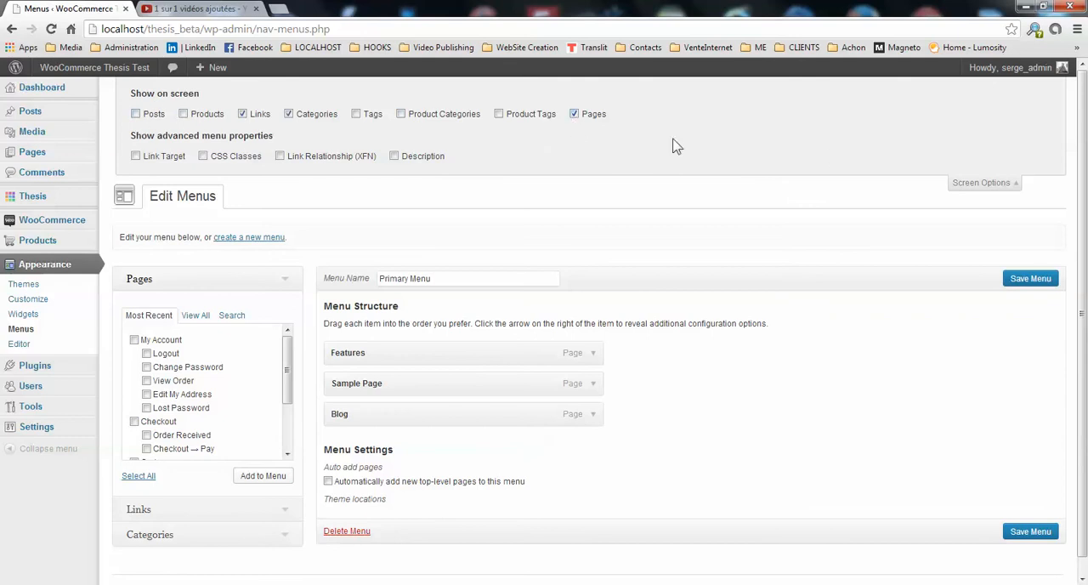
left_click(975, 183)
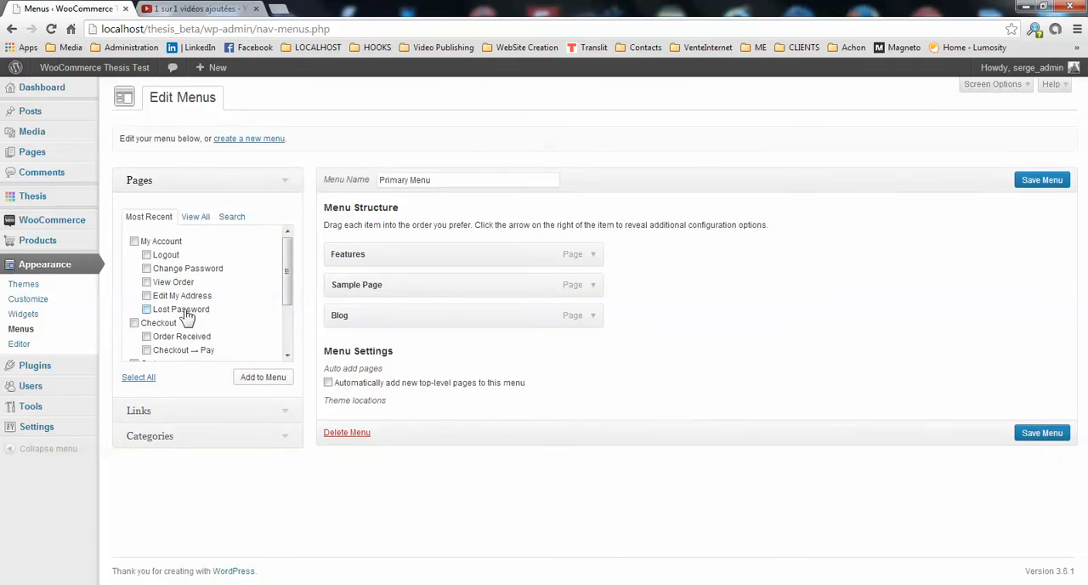
left_click_drag(287, 283, 287, 340)
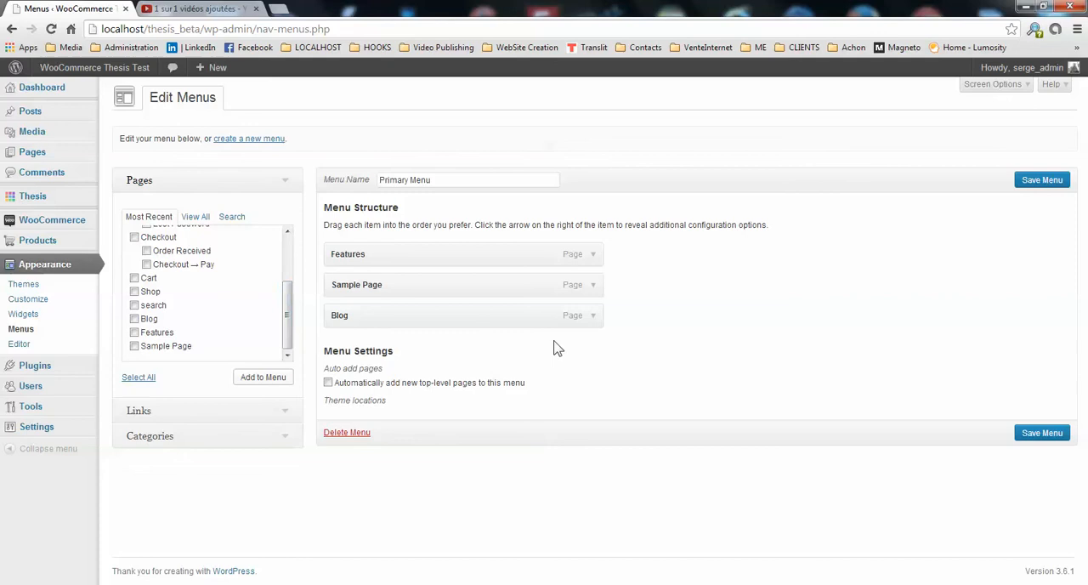
left_click_drag(289, 333, 291, 267)
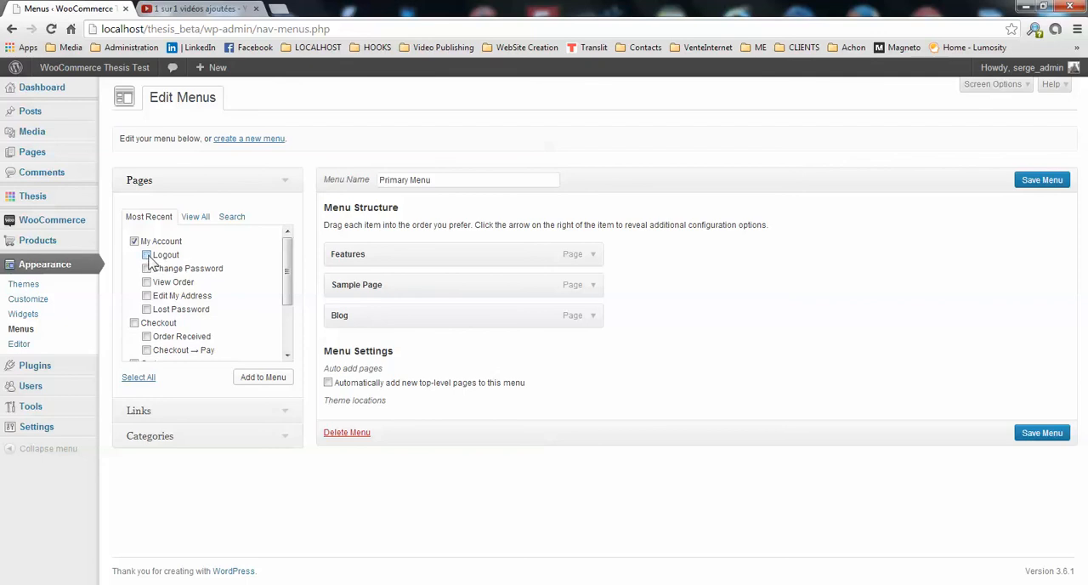
scroll(174, 317, "down", 1)
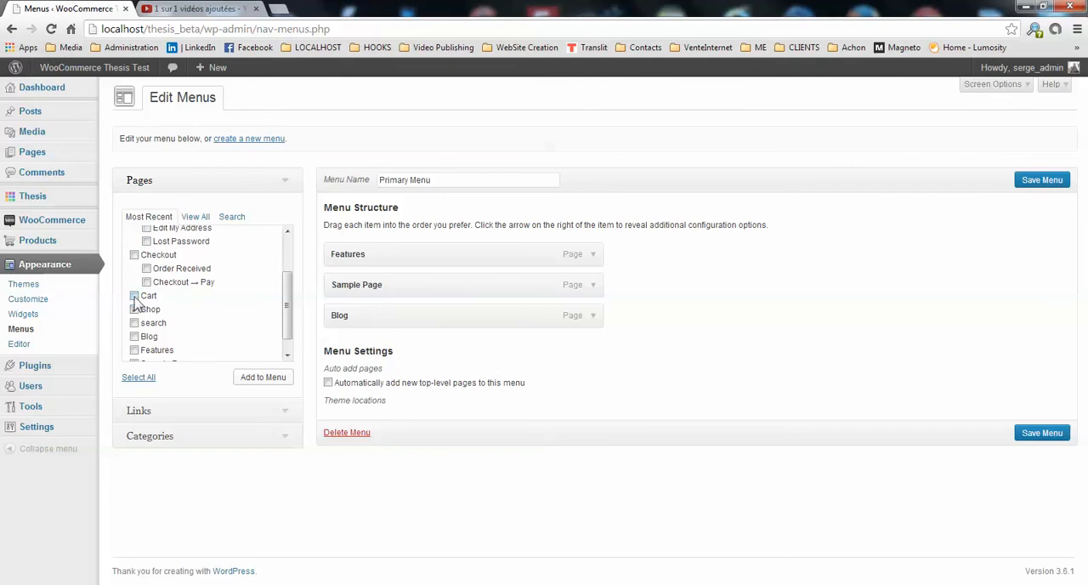
left_click(134, 296)
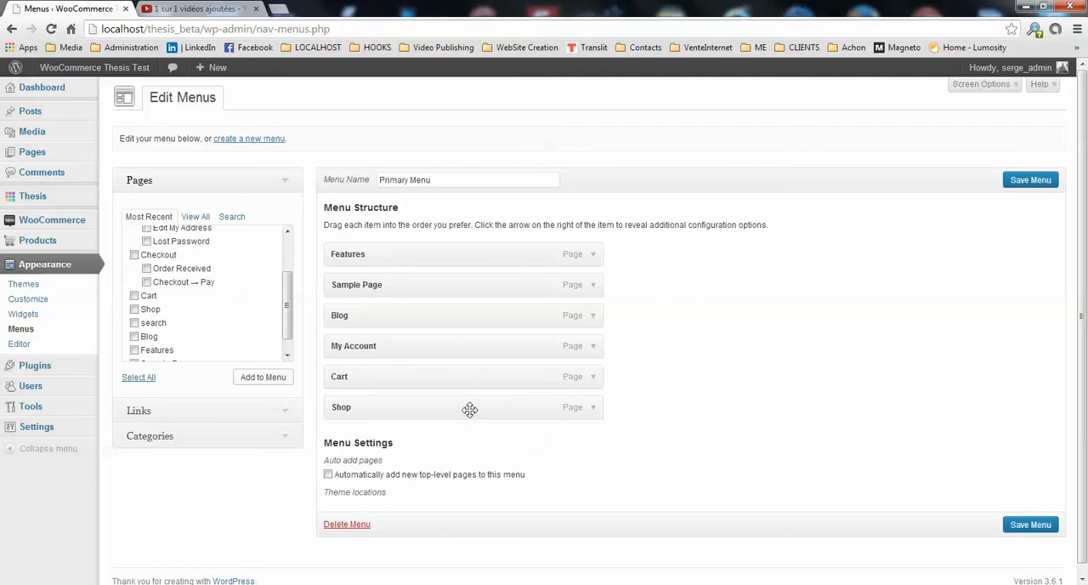
Move the Shop item directly below Features in the Primary Menu and save the menu.
left_click_drag(470, 410, 472, 288)
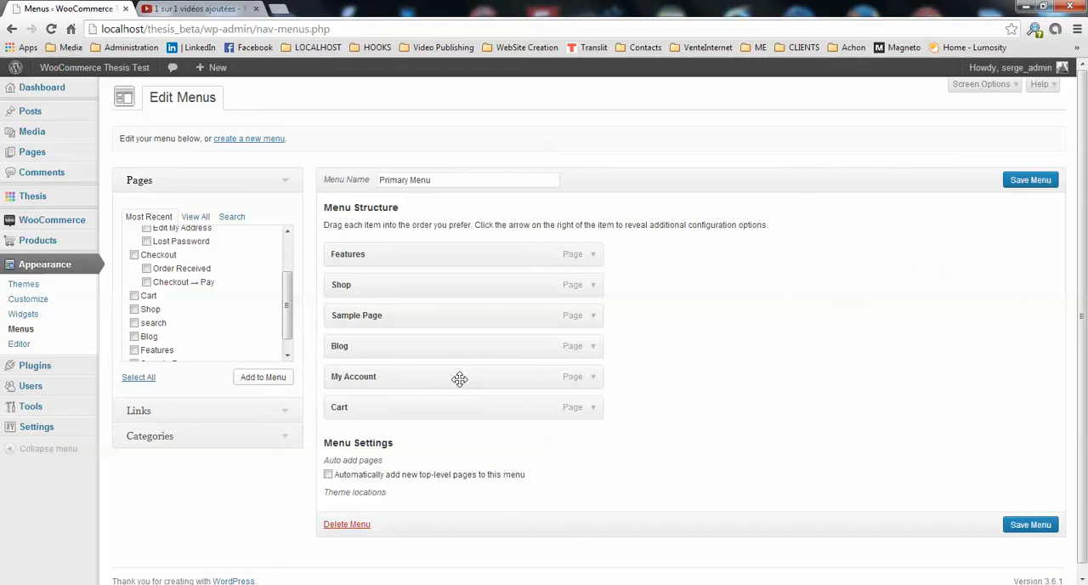
mouse_move(454, 376)
left_mouse_down()
mouse_move(451, 325)
mouse_move(473, 343)
mouse_move(468, 384)
mouse_move(454, 384)
left_mouse_up()
left_click(1032, 182)
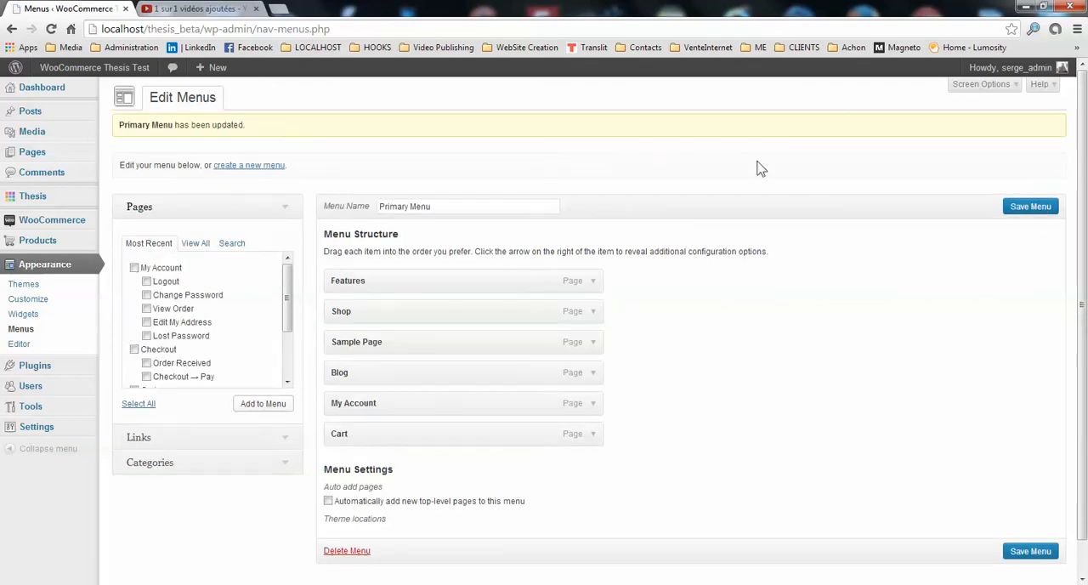
Open the site's front end in a new browser tab and go to its My Account page.
right_click(85, 75)
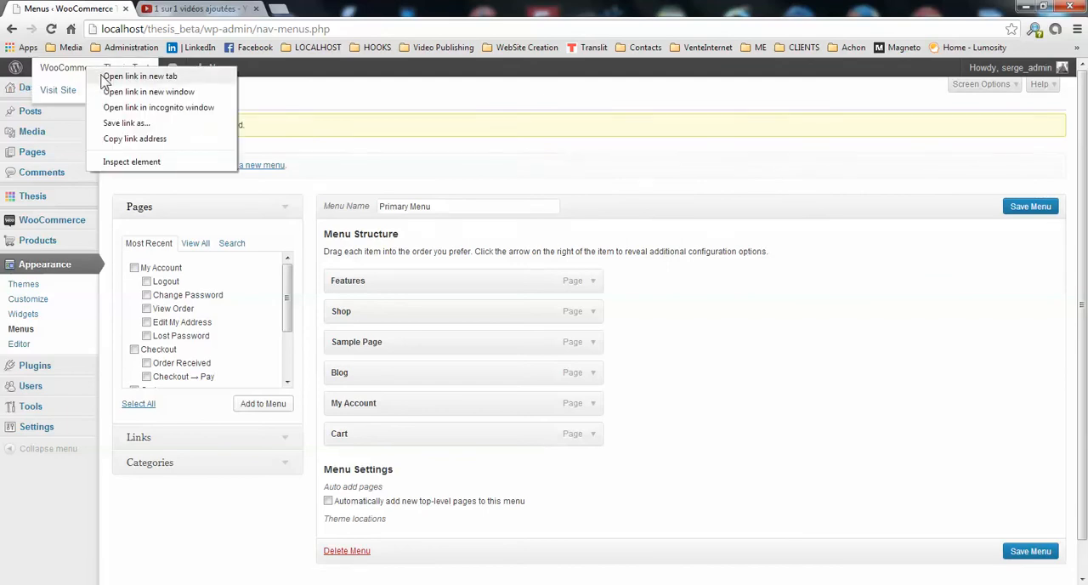
left_click(127, 80)
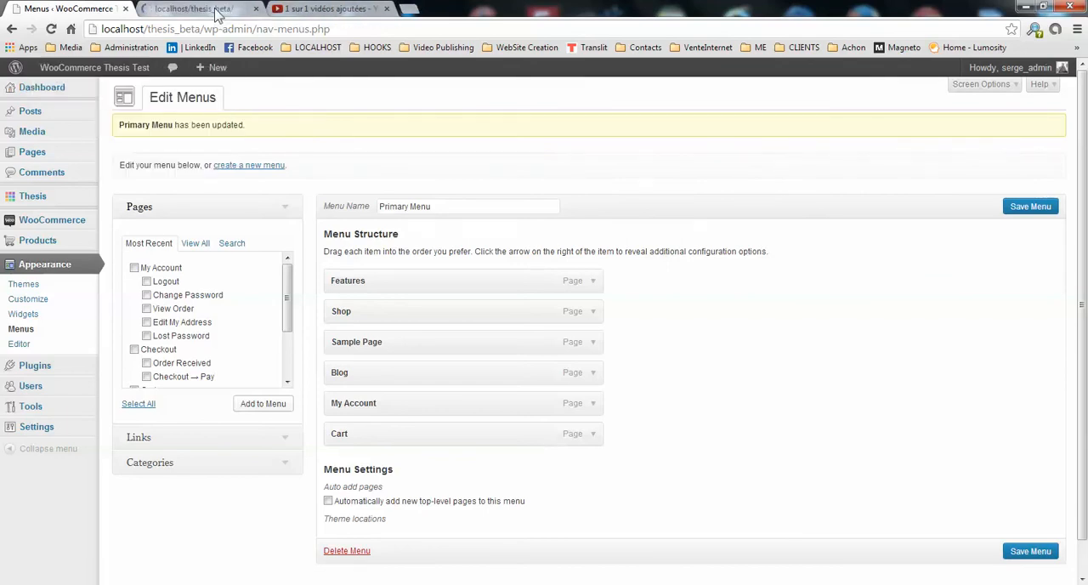
left_click(216, 10)
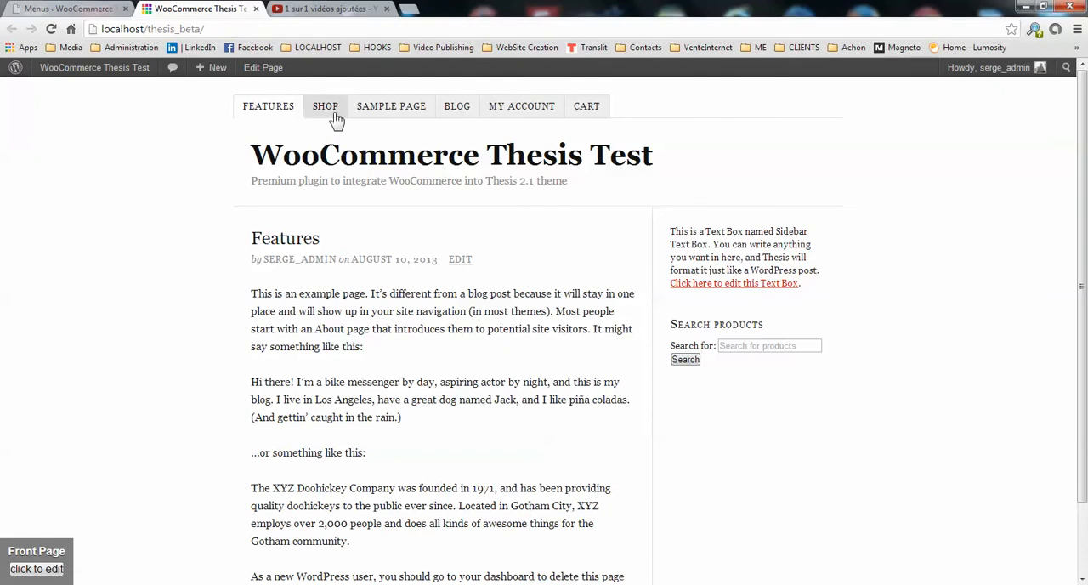
left_click(521, 106)
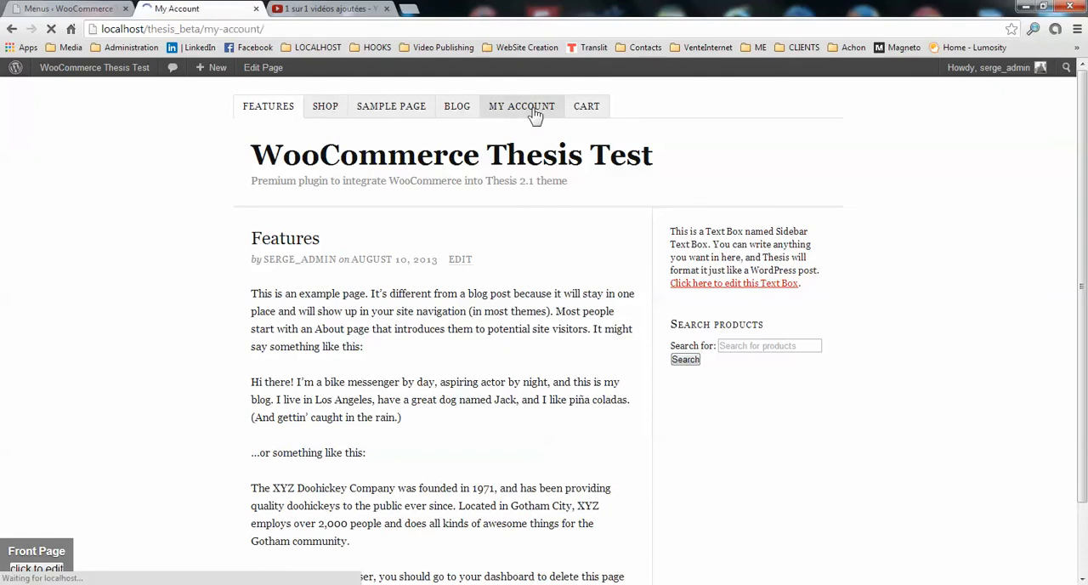
Look over the orders and addresses on the My Account page and open the Cart page.
scroll(524, 385, "down", 1)
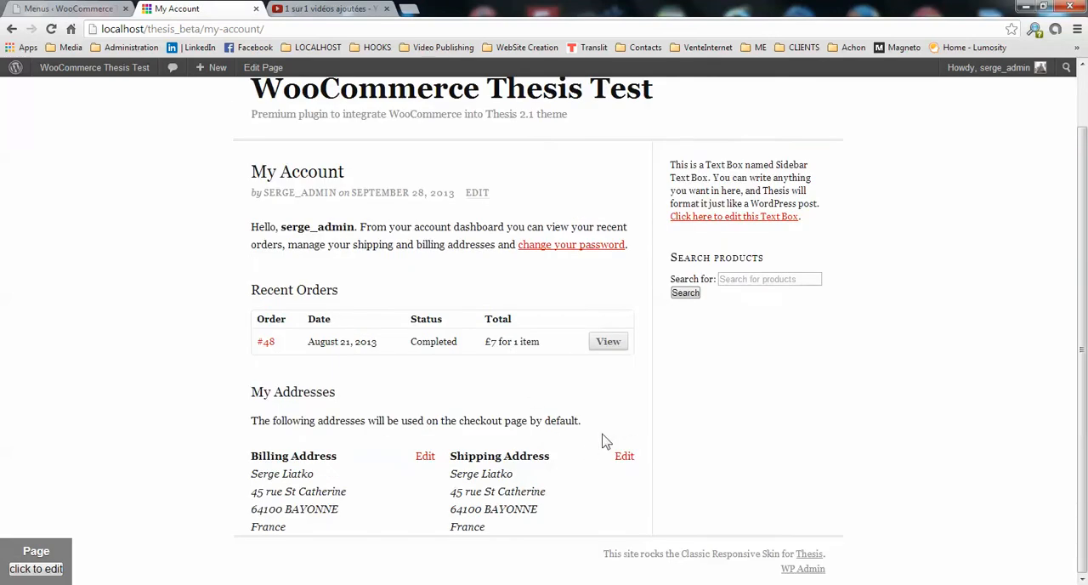
scroll(608, 439, "up", 1)
left_click(587, 109)
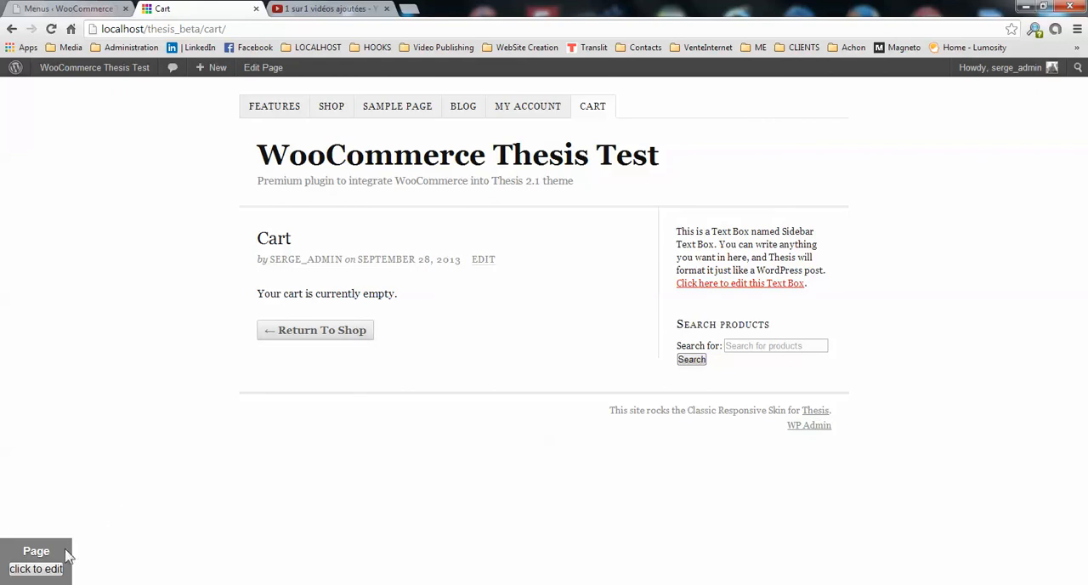
Edit the Page template with automatically-generated WordPress body classes enabled for HTML Body, save it and close the skin editor tab.
left_click(45, 571)
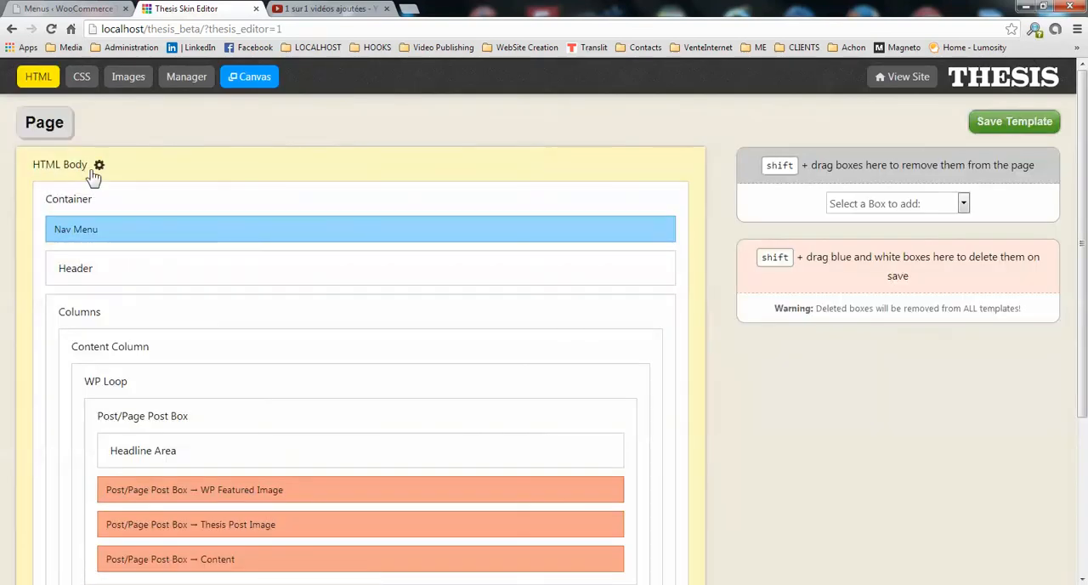
left_click(99, 165)
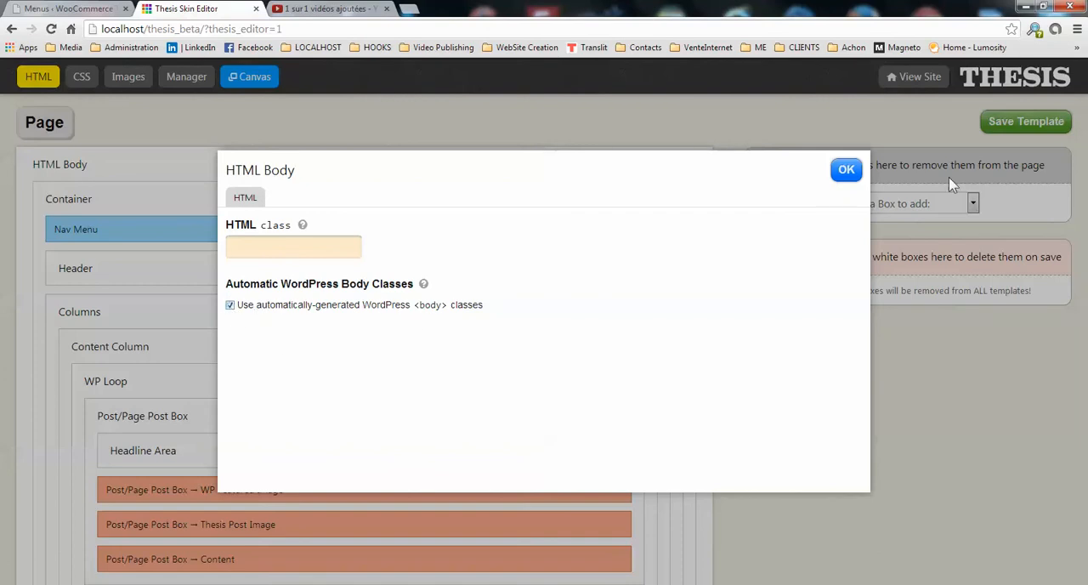
left_click(839, 174)
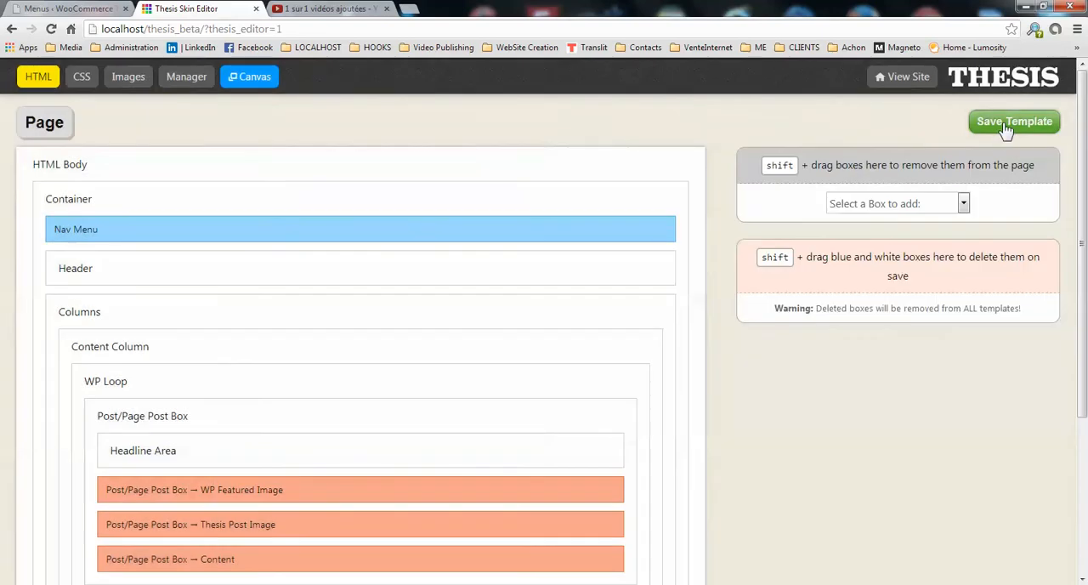
left_click(256, 10)
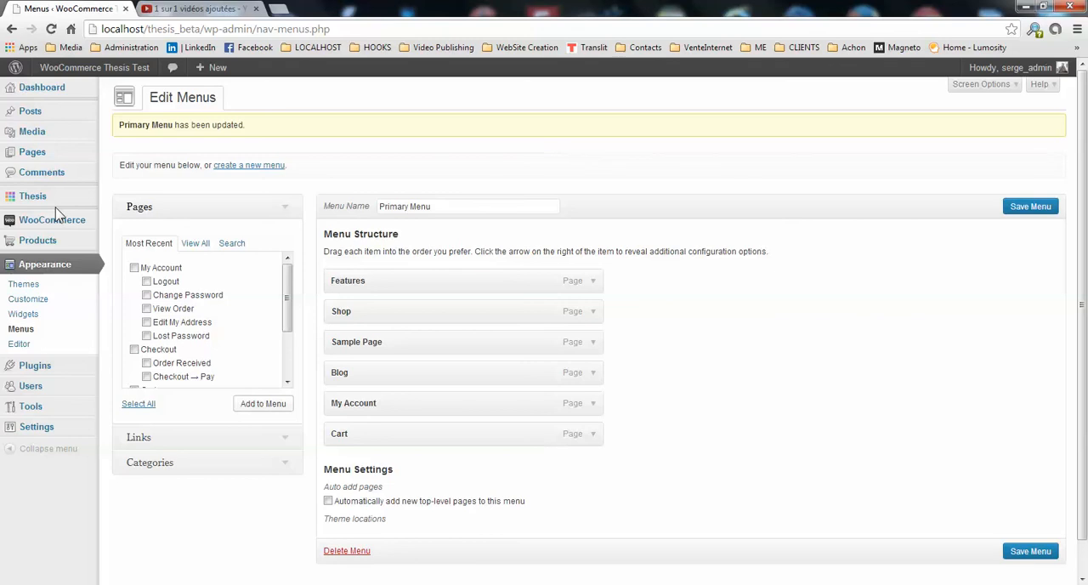
Save WooCommerce's Thesis 2 Integration settings with the extra CSS fix stylesheet enabled and both HTML ID fixes off.
mouse_move(62, 206)
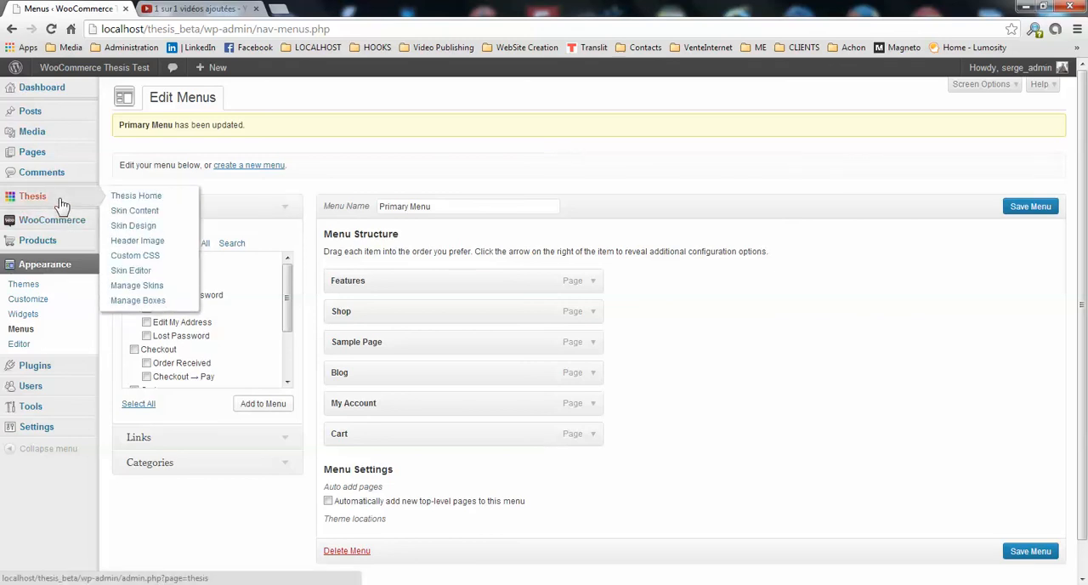
mouse_move(70, 223)
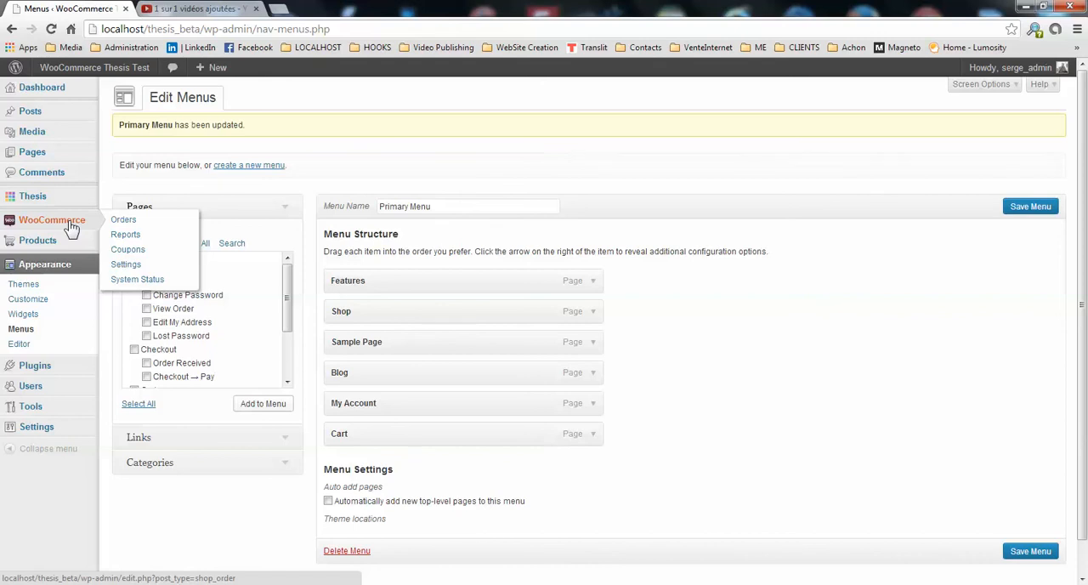
left_click(134, 266)
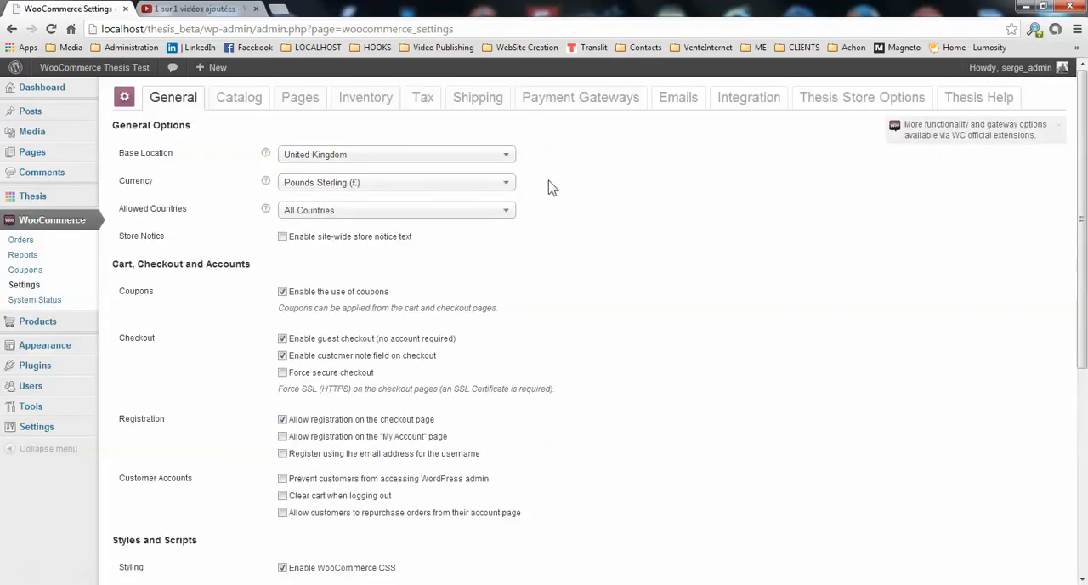
left_click(750, 100)
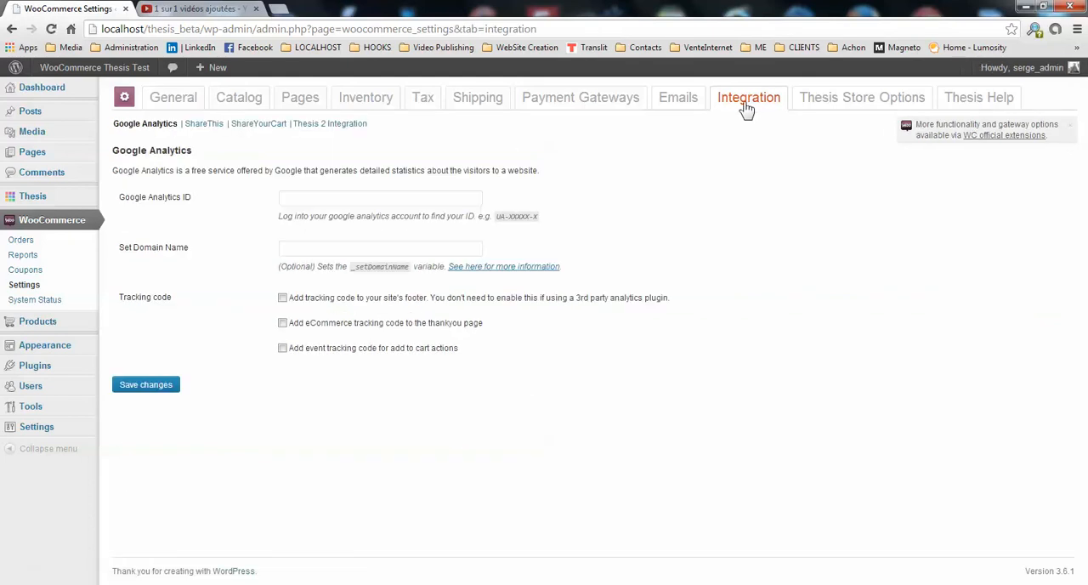
left_click(322, 129)
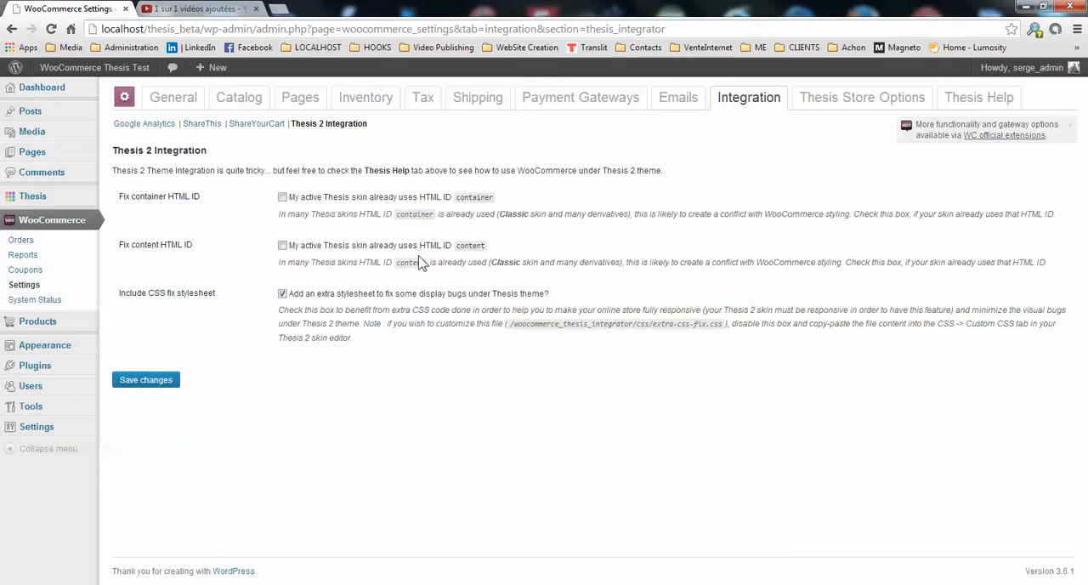
left_click(256, 9)
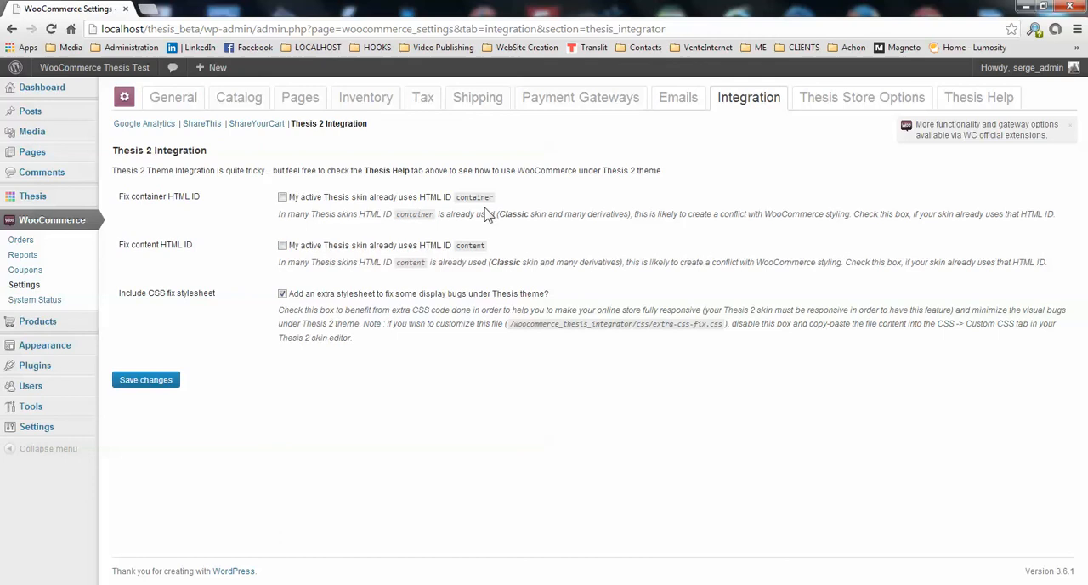
left_click(169, 384)
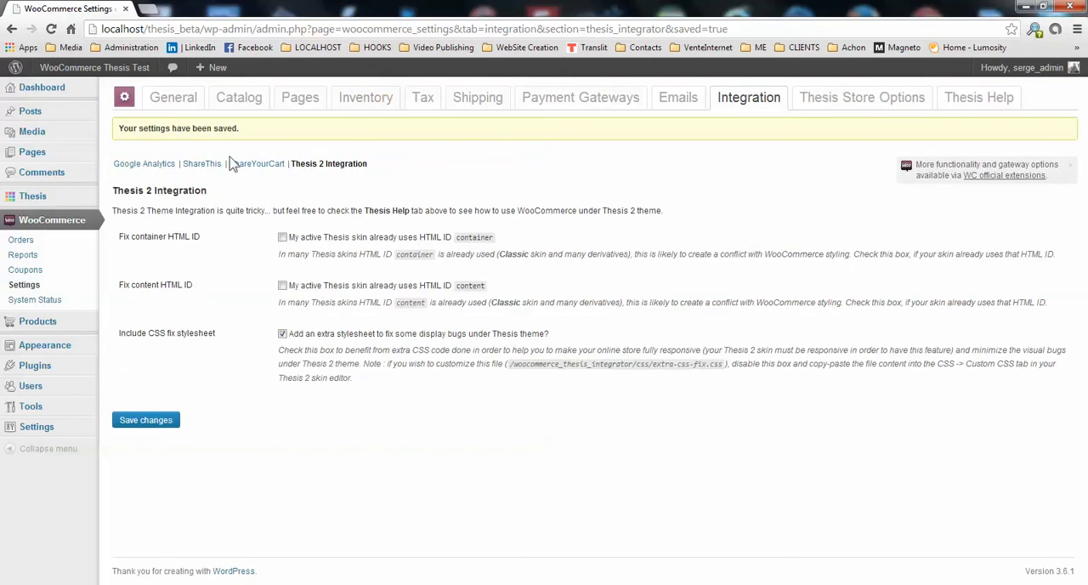
Open the site's front end in a new browser tab and go to its Shop page.
right_click(91, 72)
left_click(136, 76)
left_click(202, 16)
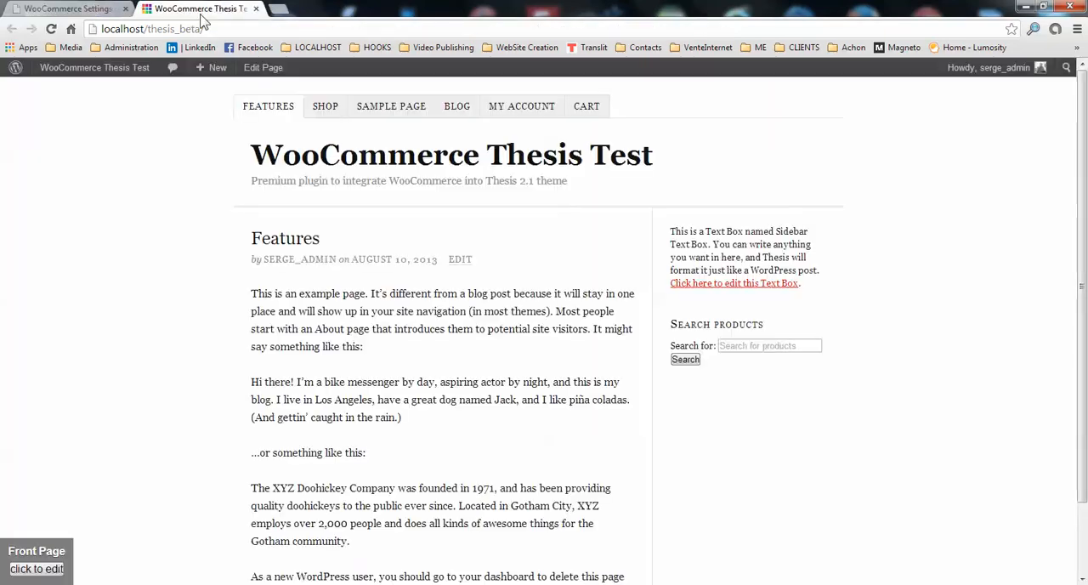
left_click(339, 110)
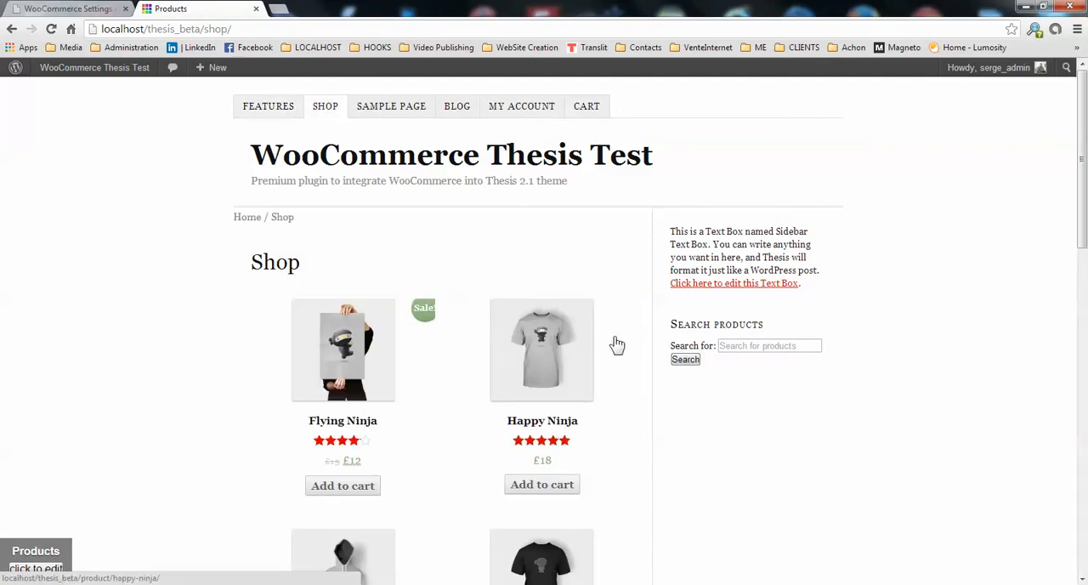
Examine the Shop page's breadcrumbs, product grid, ratings, sale badges and pagination.
scroll(599, 330, "down", 3)
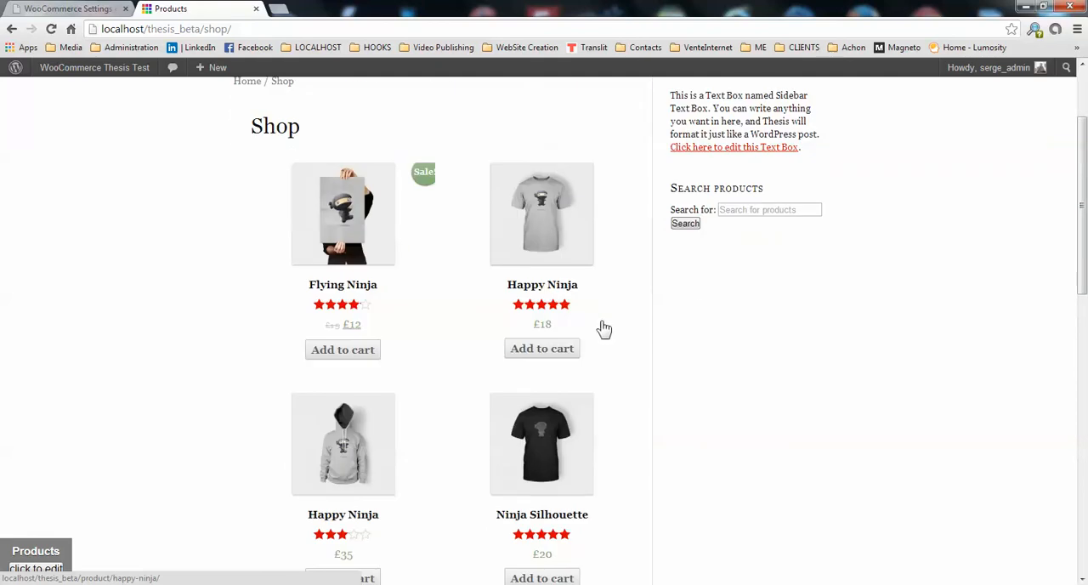
scroll(612, 316, "down", 3)
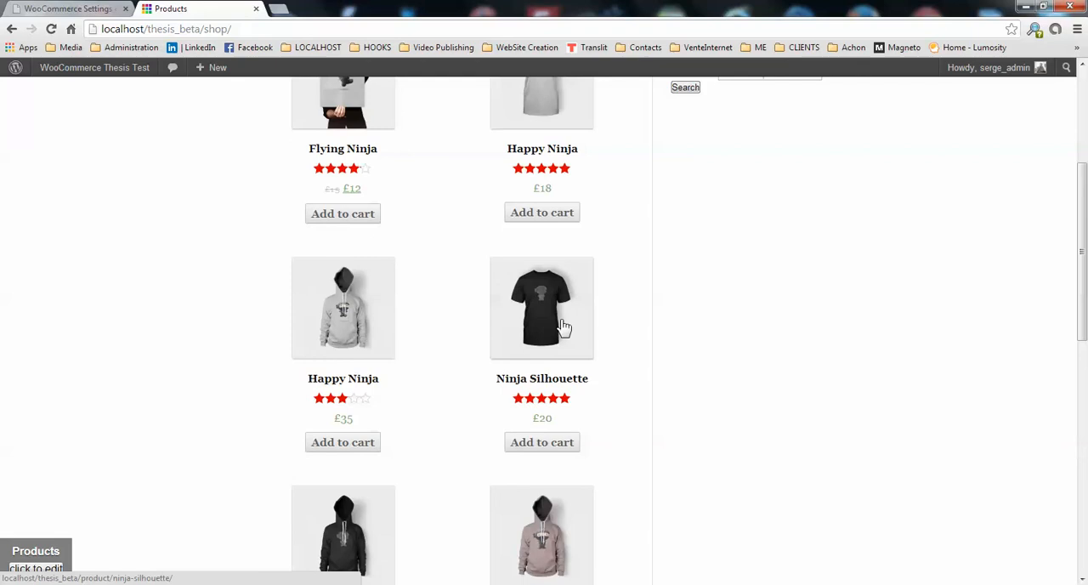
scroll(565, 323, "down", 8)
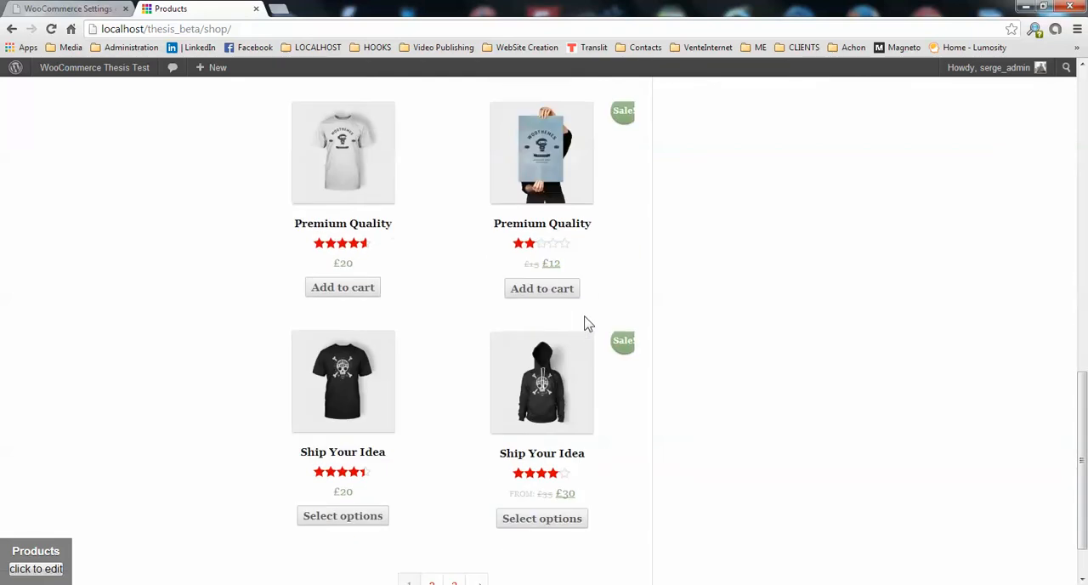
scroll(452, 261, "up", 6)
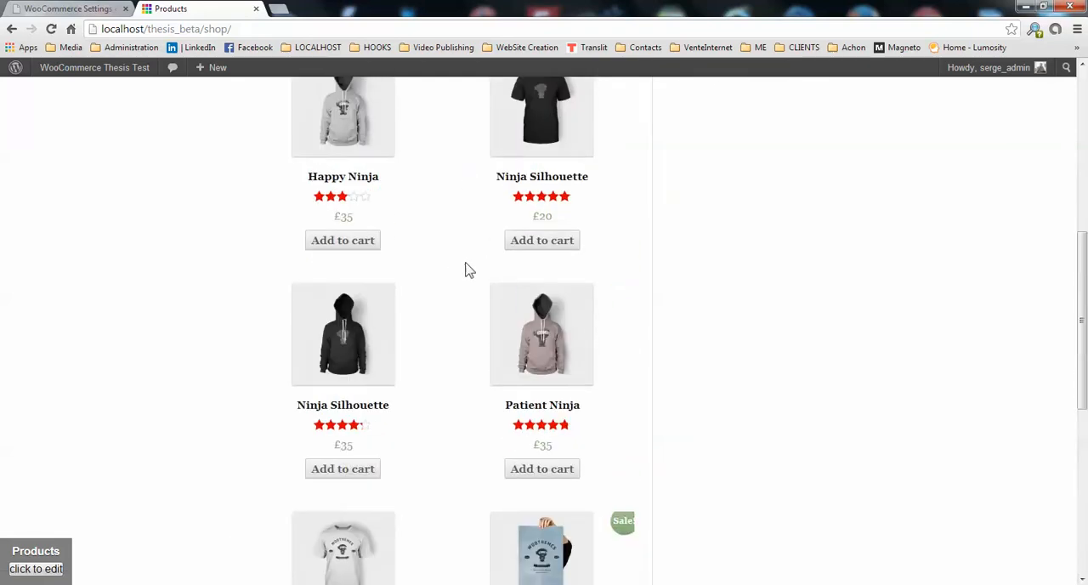
scroll(493, 283, "up", 6)
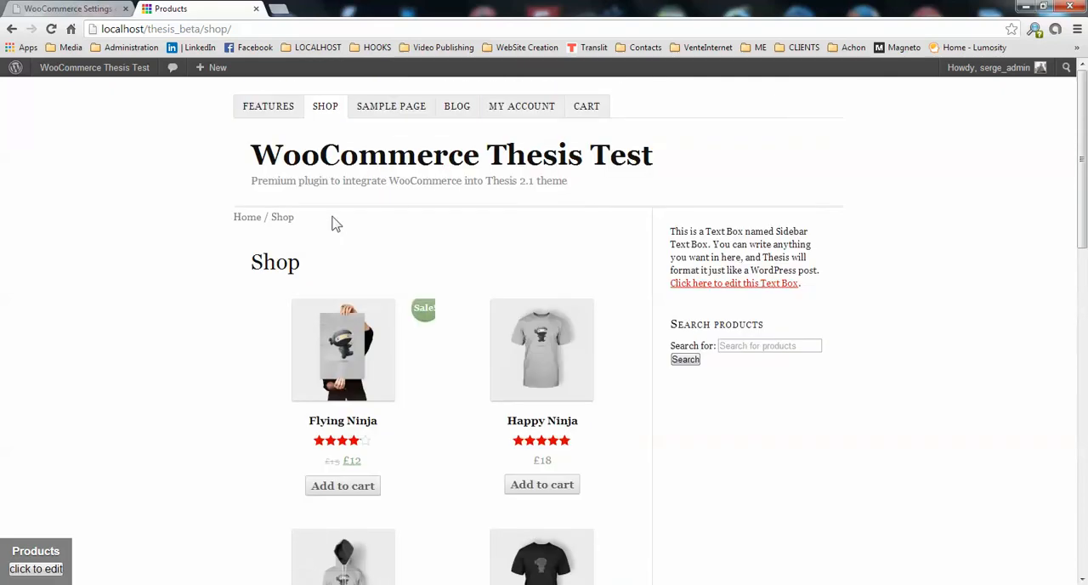
scroll(591, 304, "down", 1)
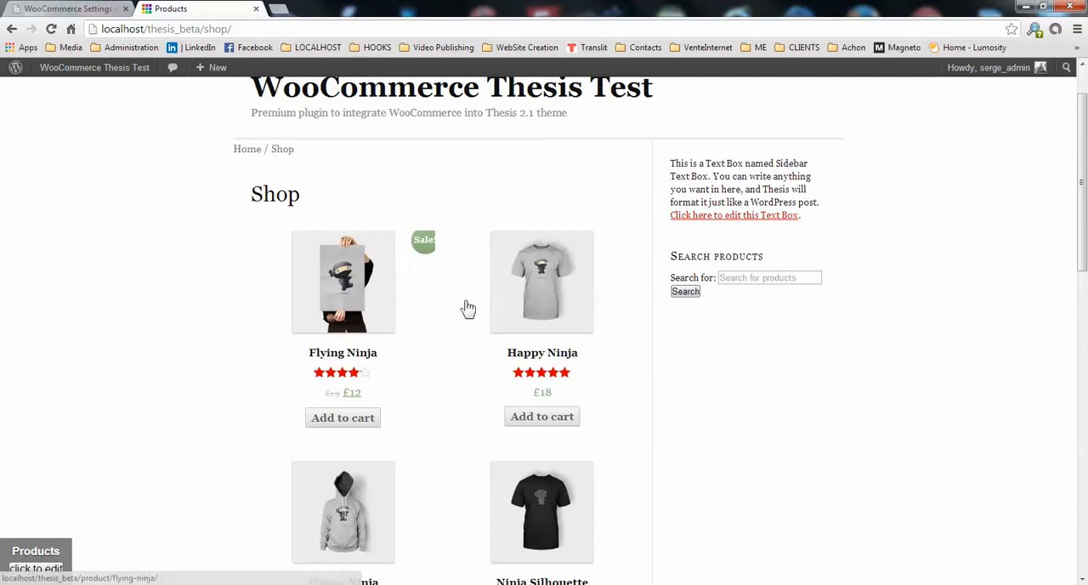
scroll(395, 293, "down", 3)
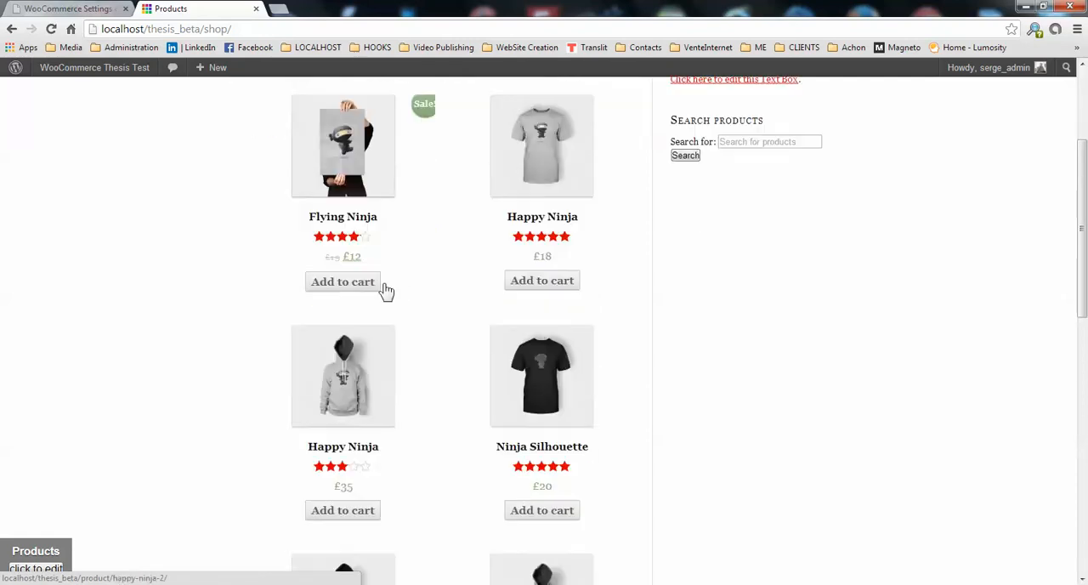
scroll(413, 284, "down", 2)
scroll(440, 330, "down", 2)
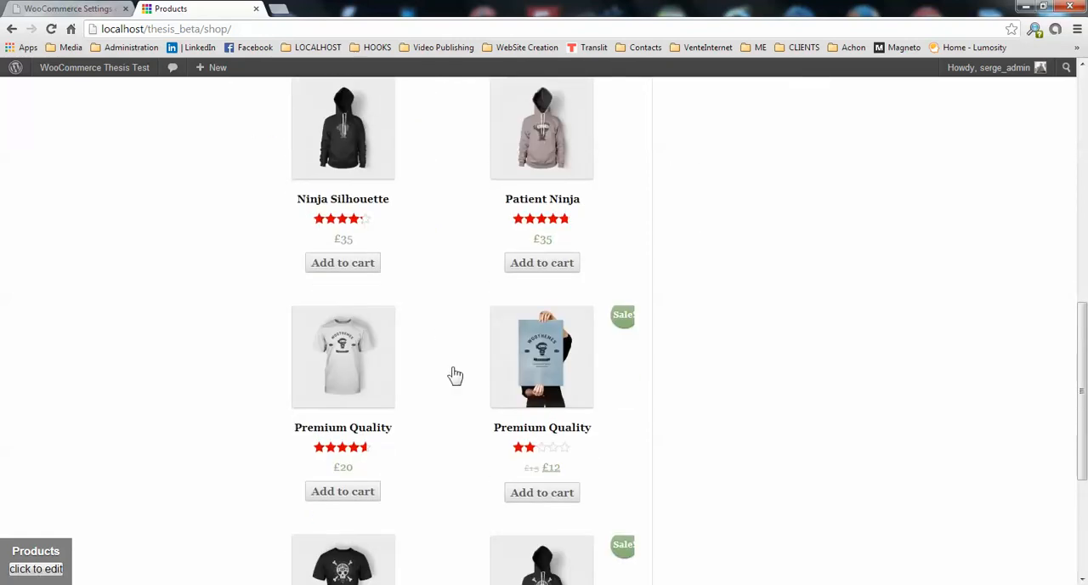
scroll(453, 372, "down", 2)
scroll(450, 366, "up", 9)
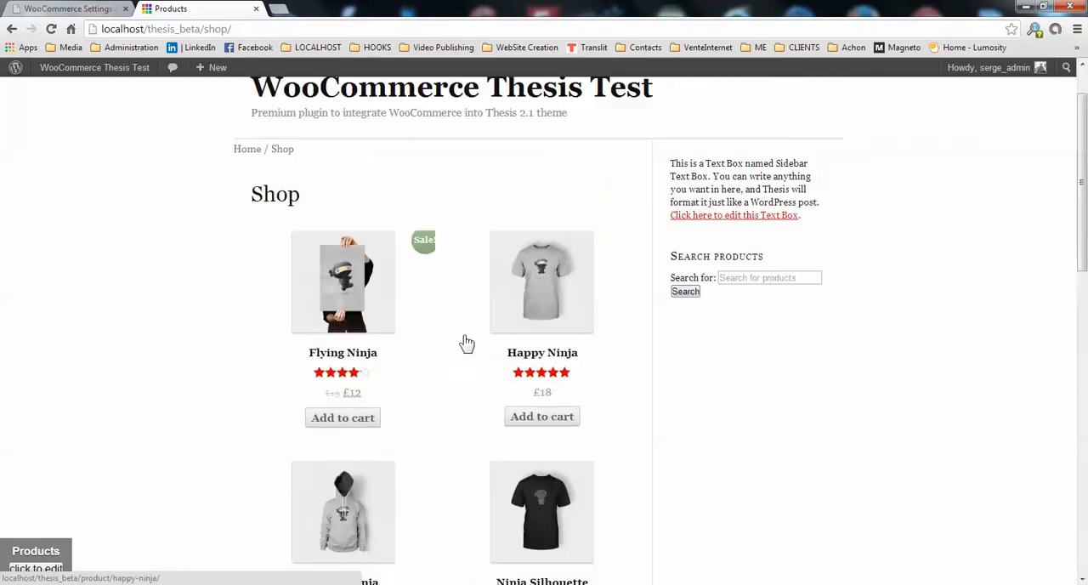
Set the Shop Page Display to Show subcategories in WooCommerce's catalog settings and save the changes.
left_click(68, 8)
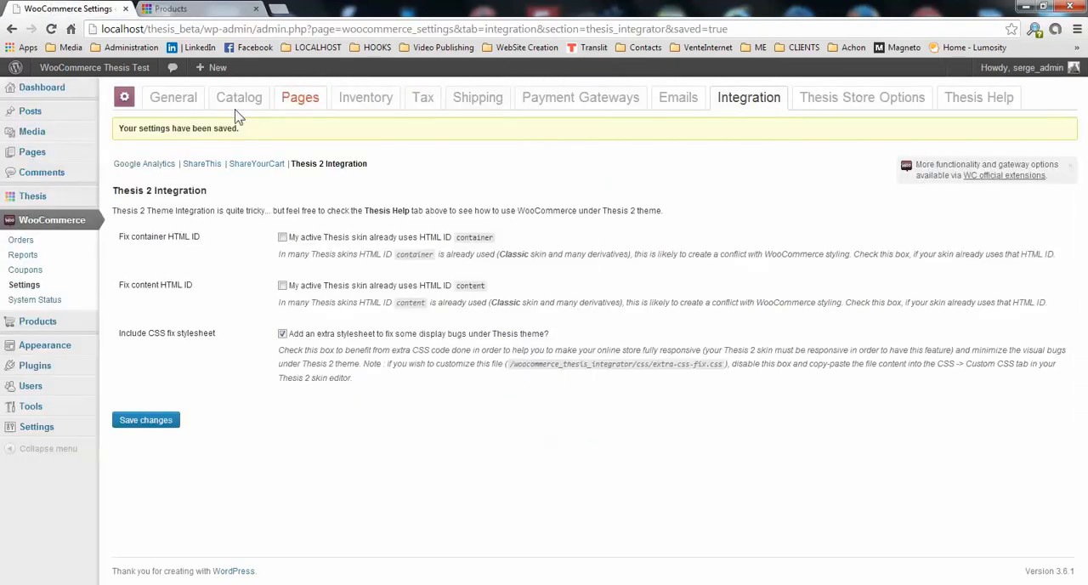
left_click(260, 100)
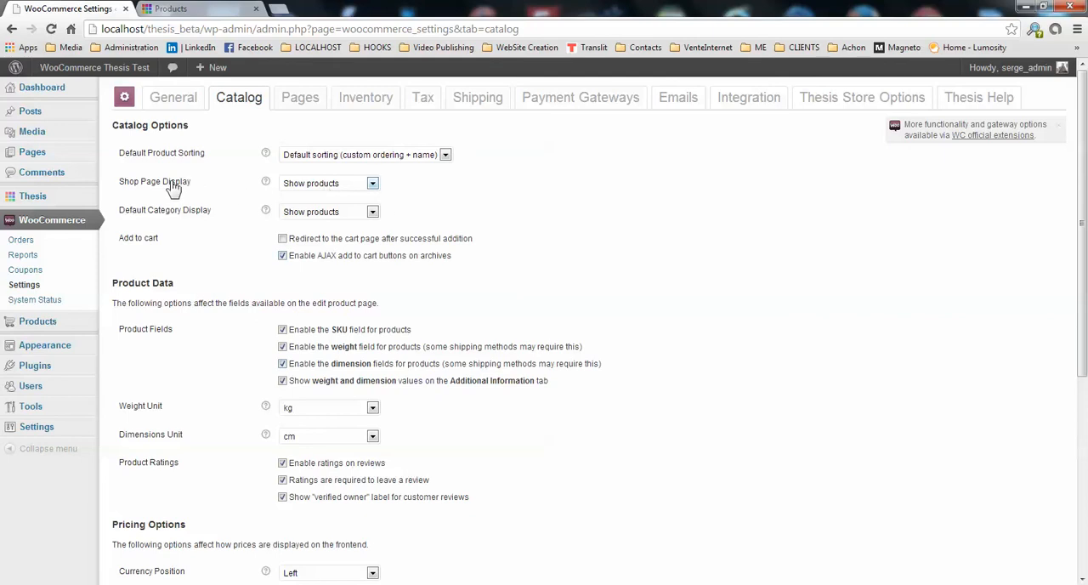
left_click(373, 184)
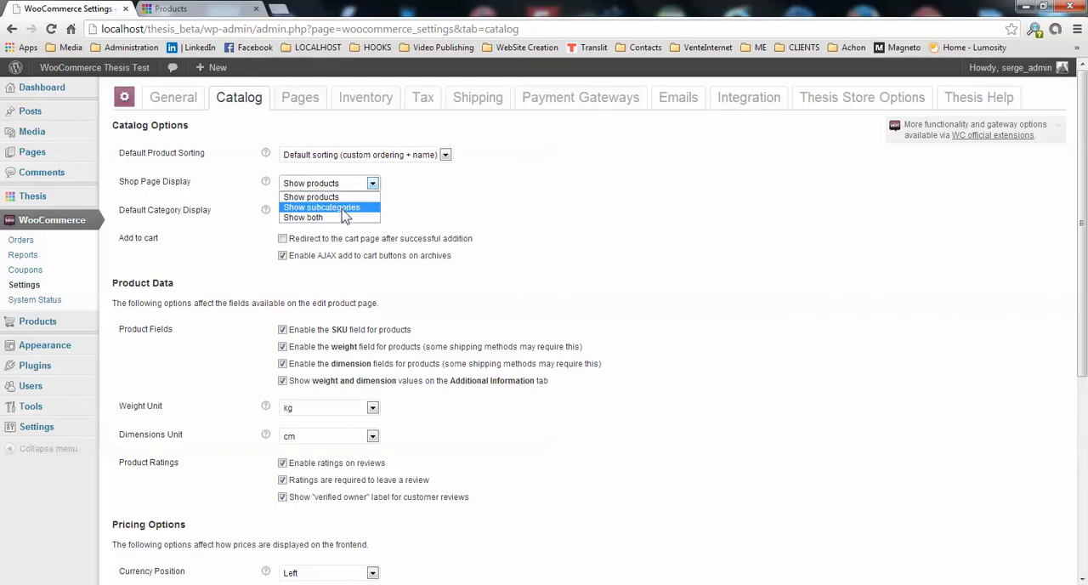
left_click(345, 208)
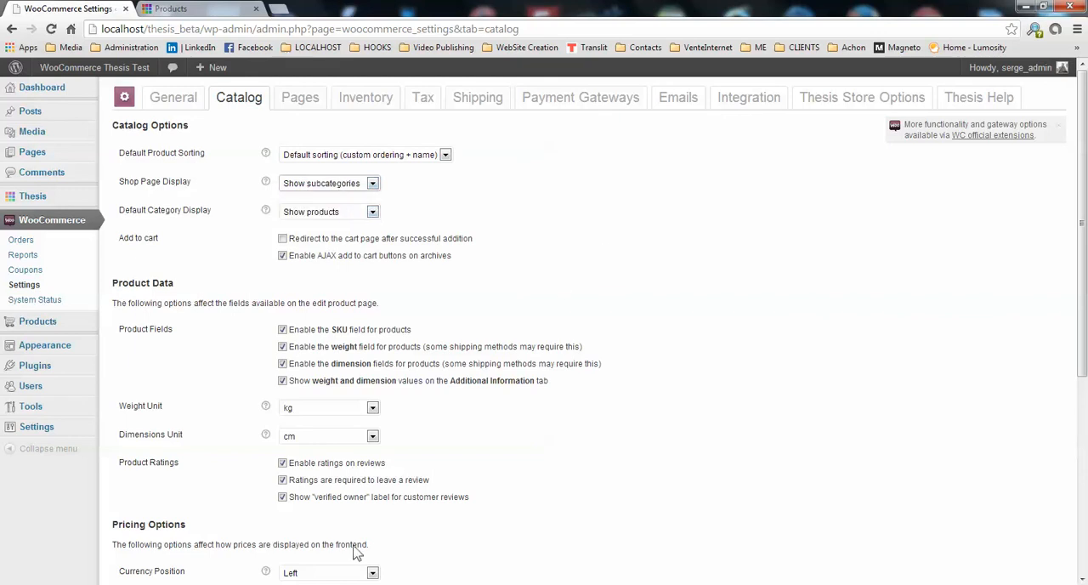
scroll(170, 550, "down", 4)
left_click(149, 518)
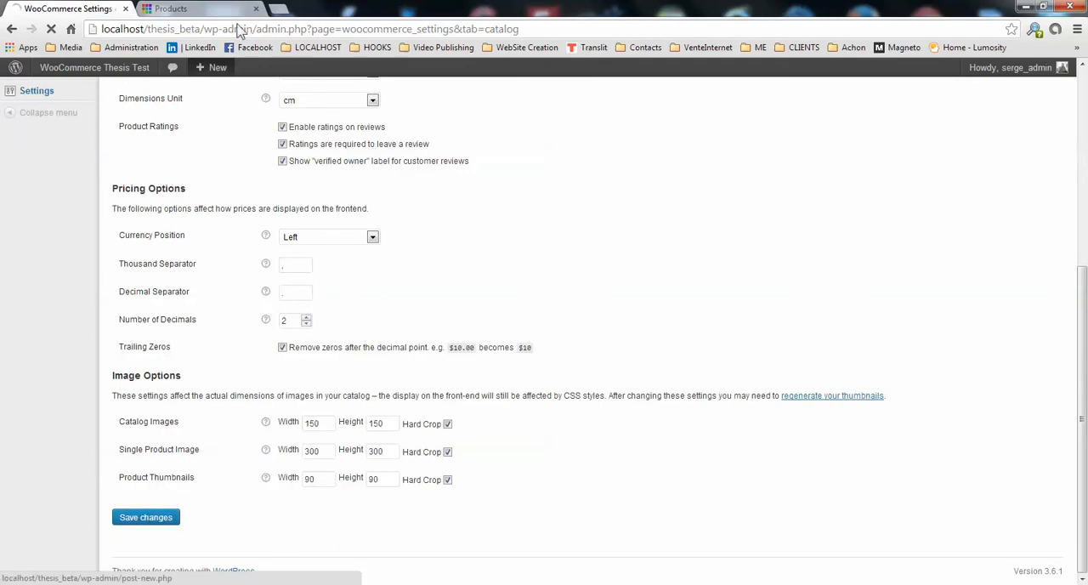
Reload the site's Shop page and look over how the product categories are laid out.
left_click(212, 10)
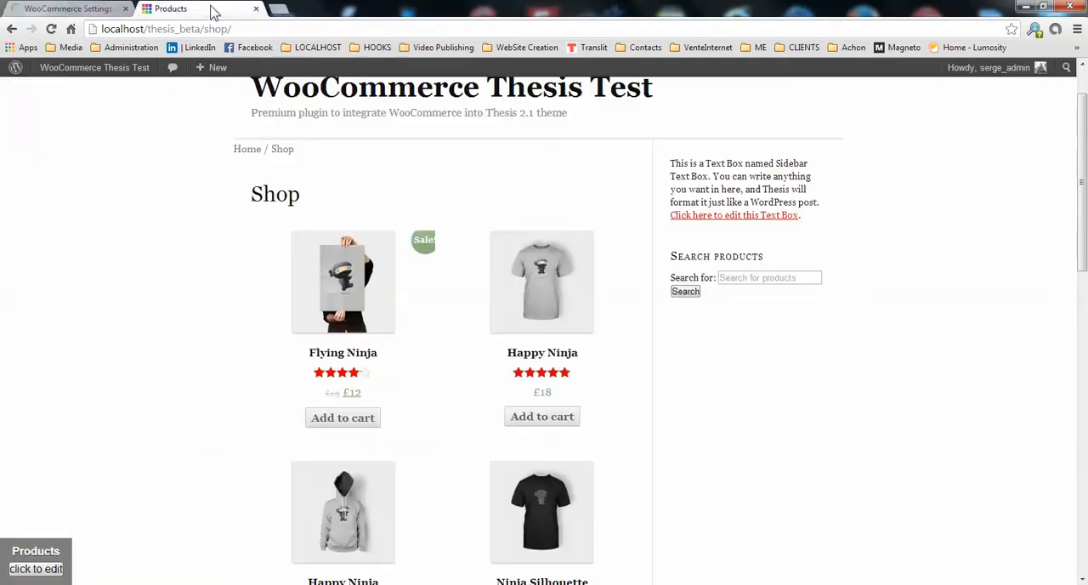
left_click(52, 31)
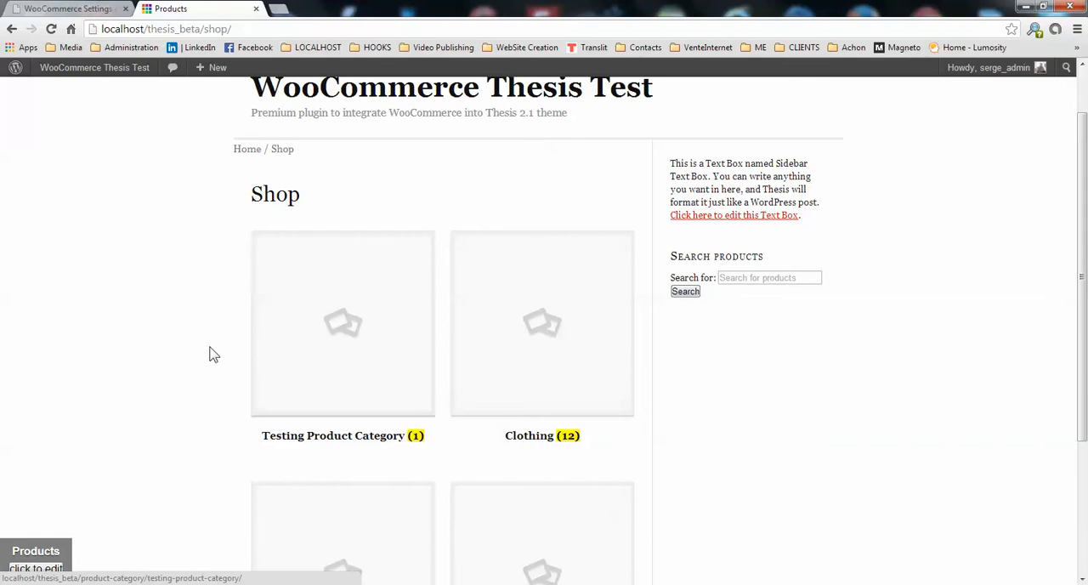
scroll(208, 353, "down", 3)
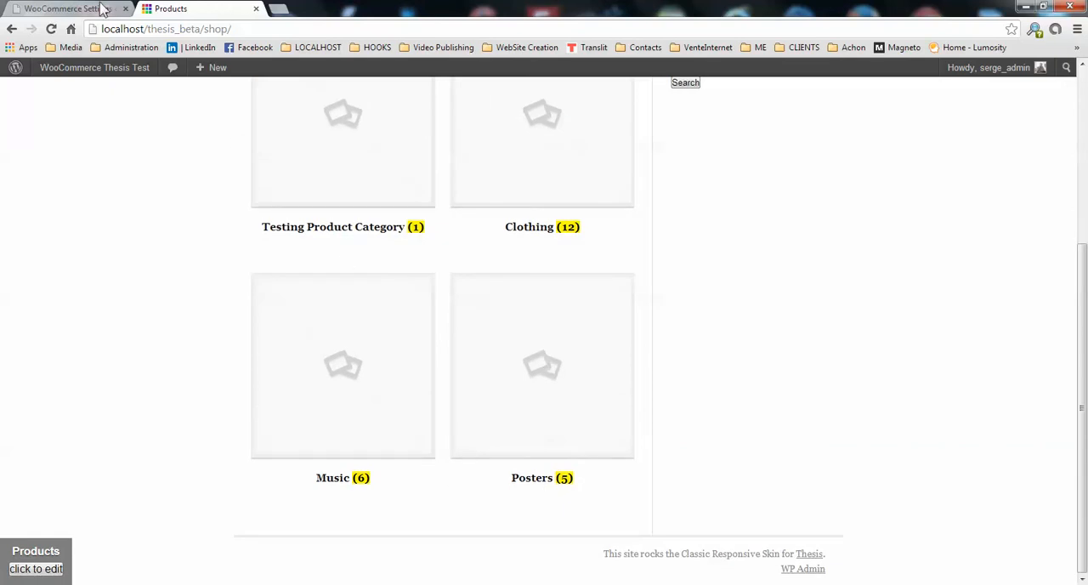
Set the Shop Page Display to Show both in WooCommerce's catalog settings and save the changes.
left_click(68, 8)
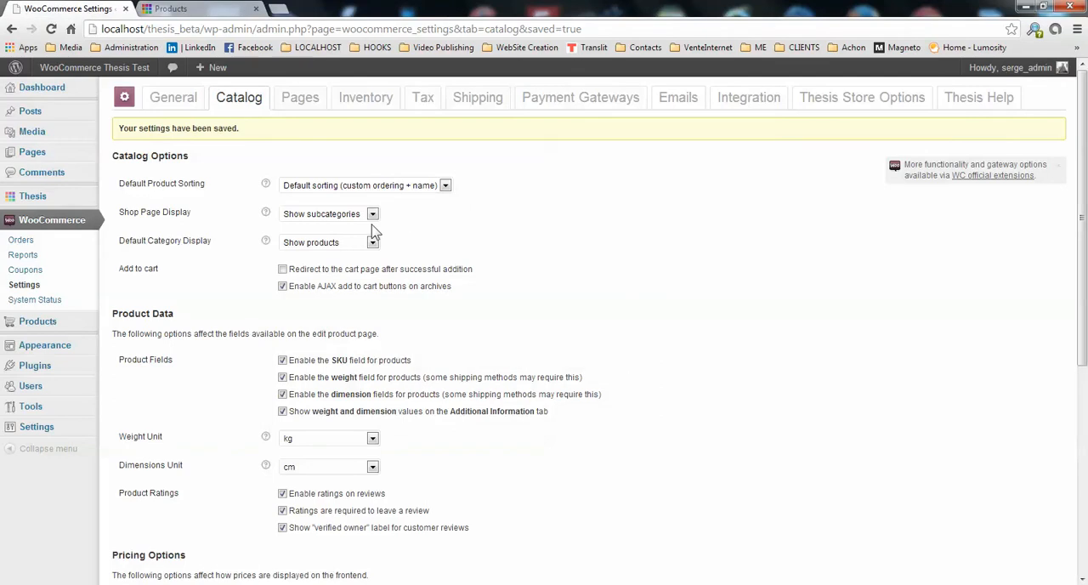
left_click(372, 214)
left_click(348, 249)
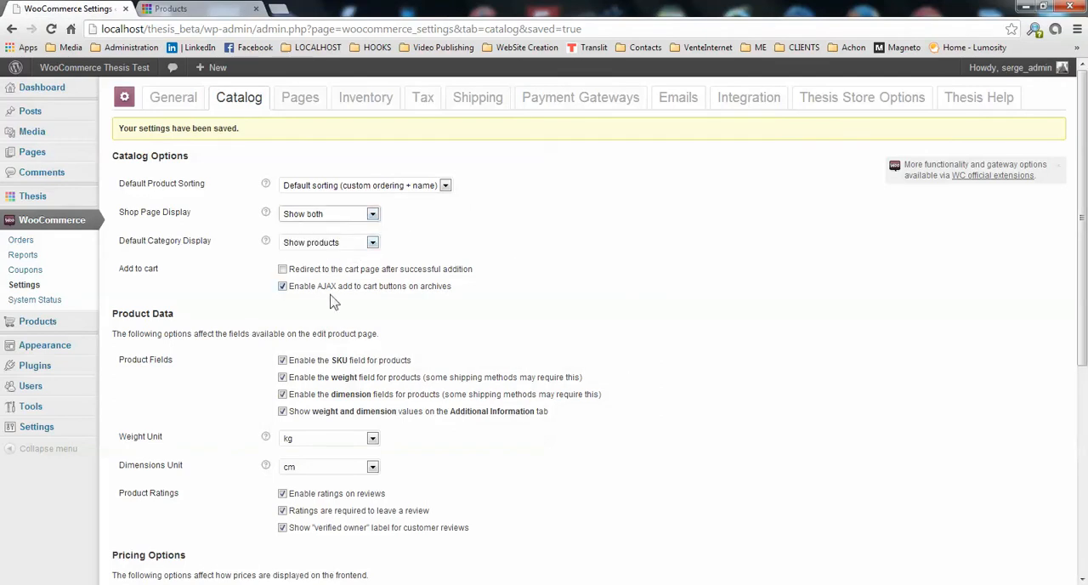
scroll(502, 298, "down", 3)
scroll(136, 540, "down", 1)
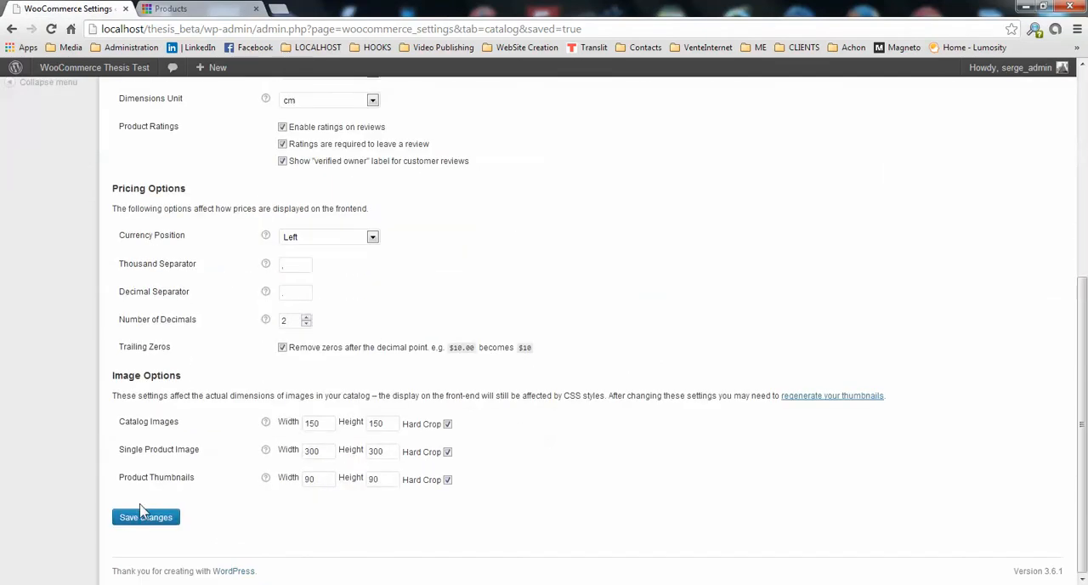
left_click(146, 518)
Reload the site's Shop page, look over its layout, and open the Testing Product Category.
left_click(183, 8)
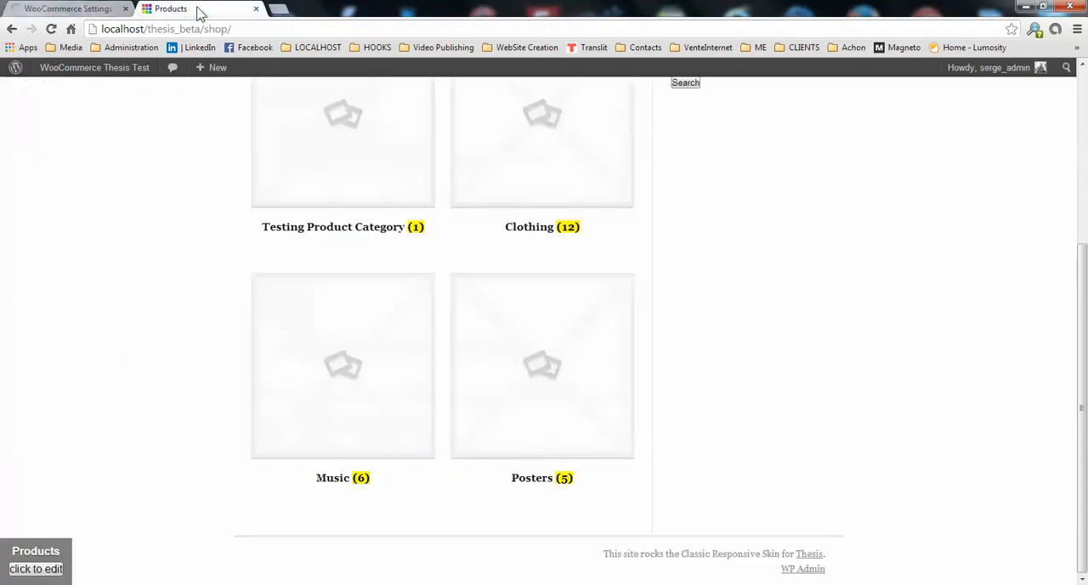
left_click(51, 29)
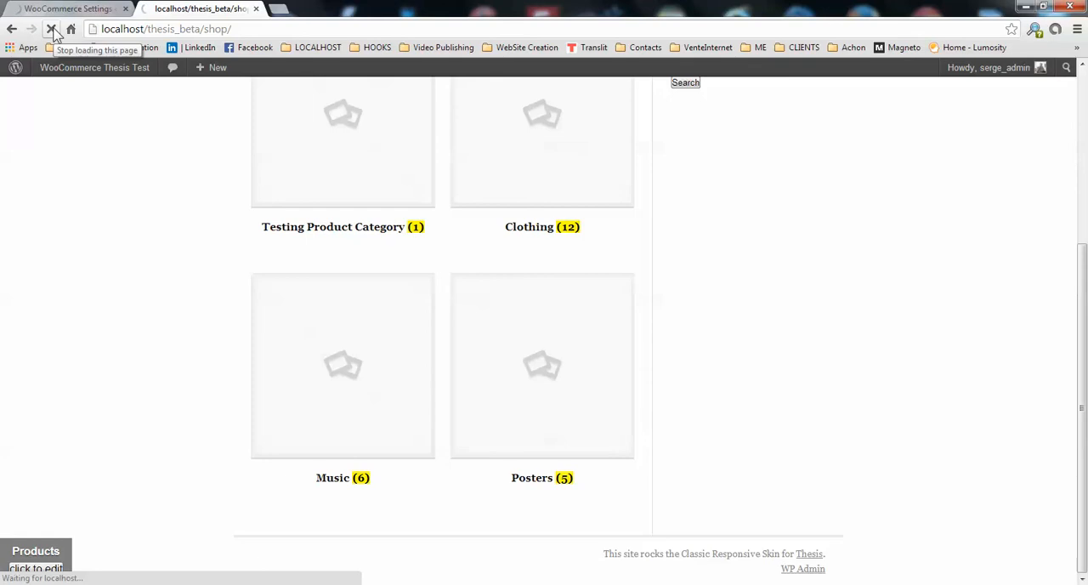
scroll(303, 220, "up", 1)
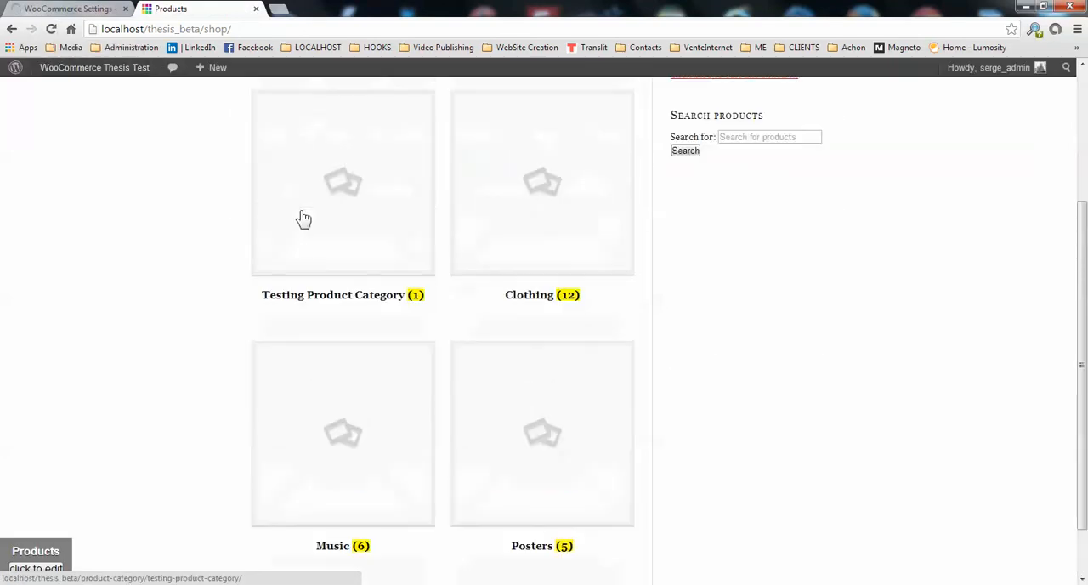
scroll(304, 219, "up", 3)
scroll(304, 220, "down", 4)
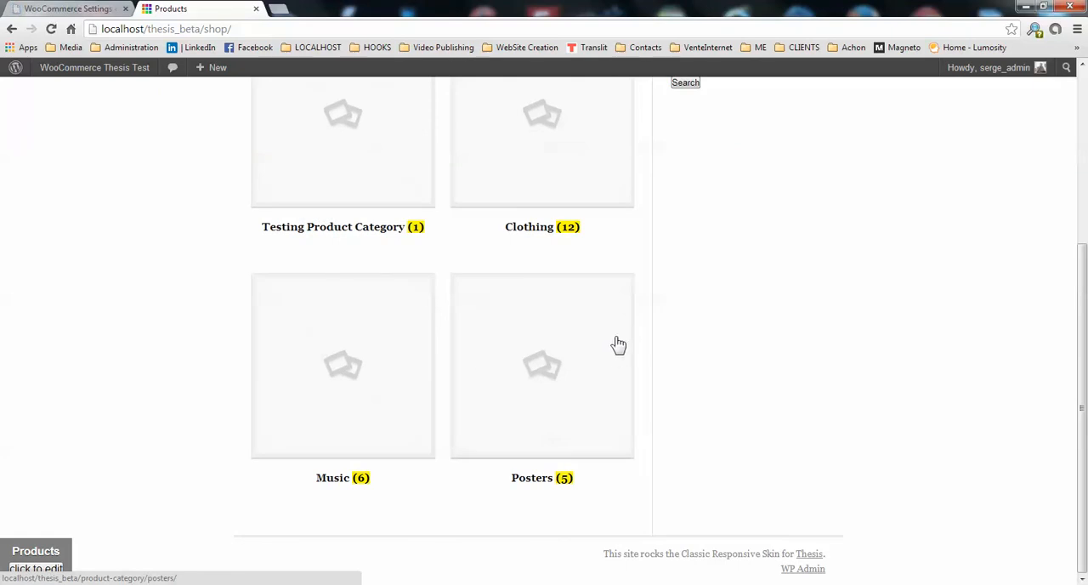
scroll(573, 376, "up", 3)
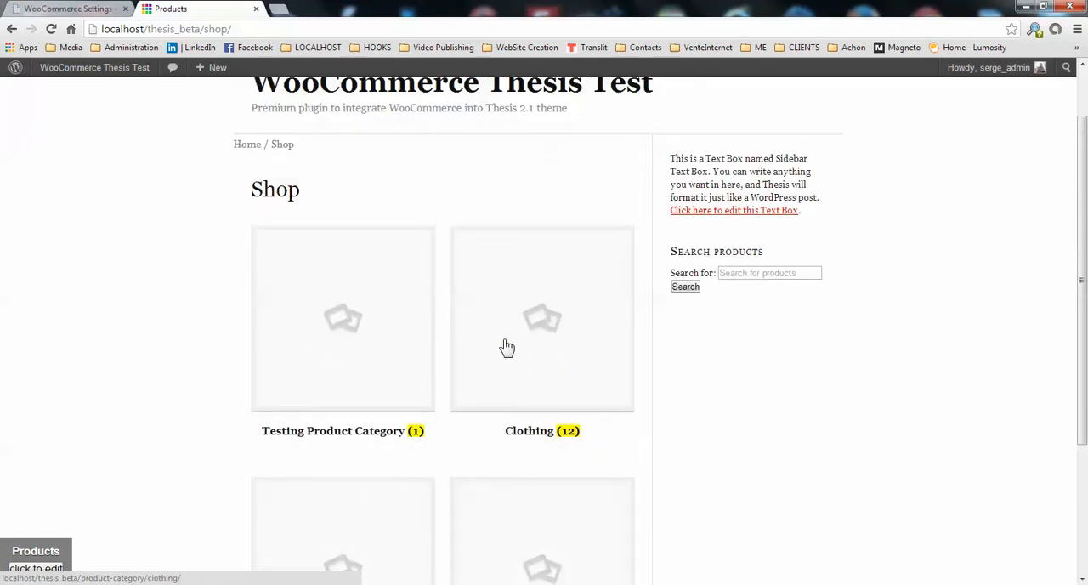
left_click(358, 323)
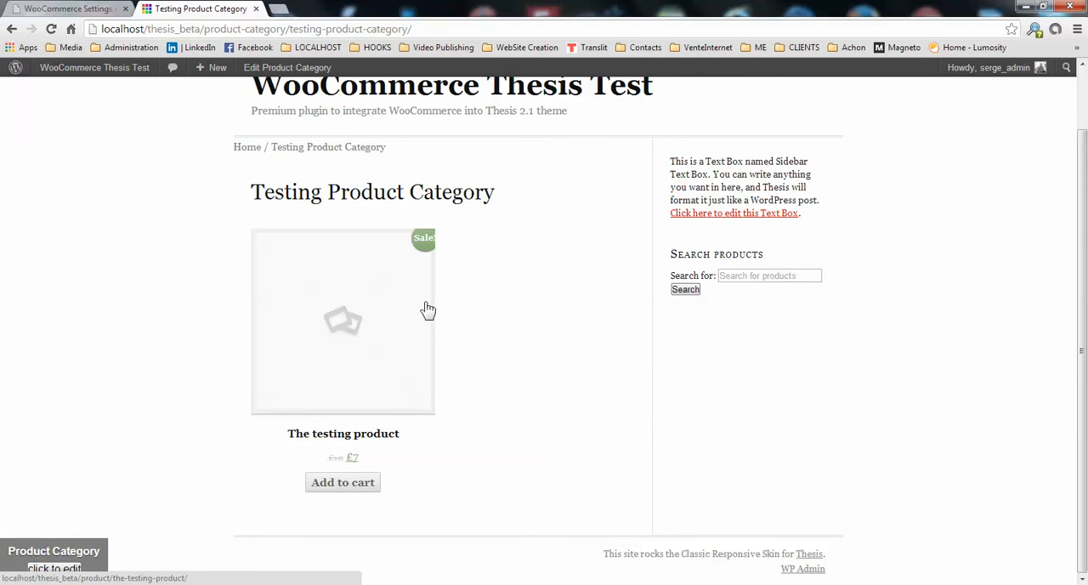
left_click(278, 10)
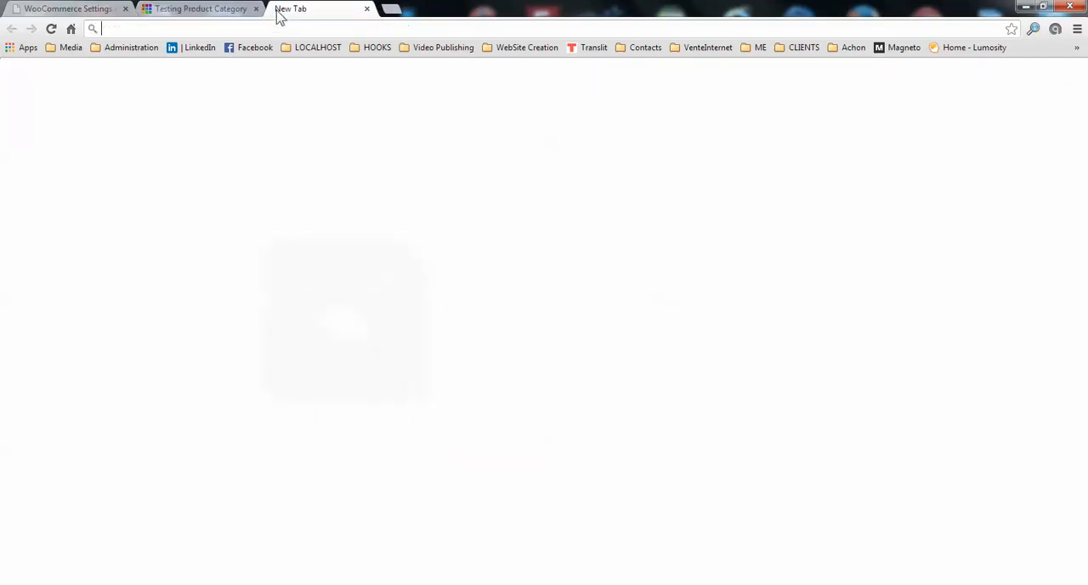
left_click(71, 29)
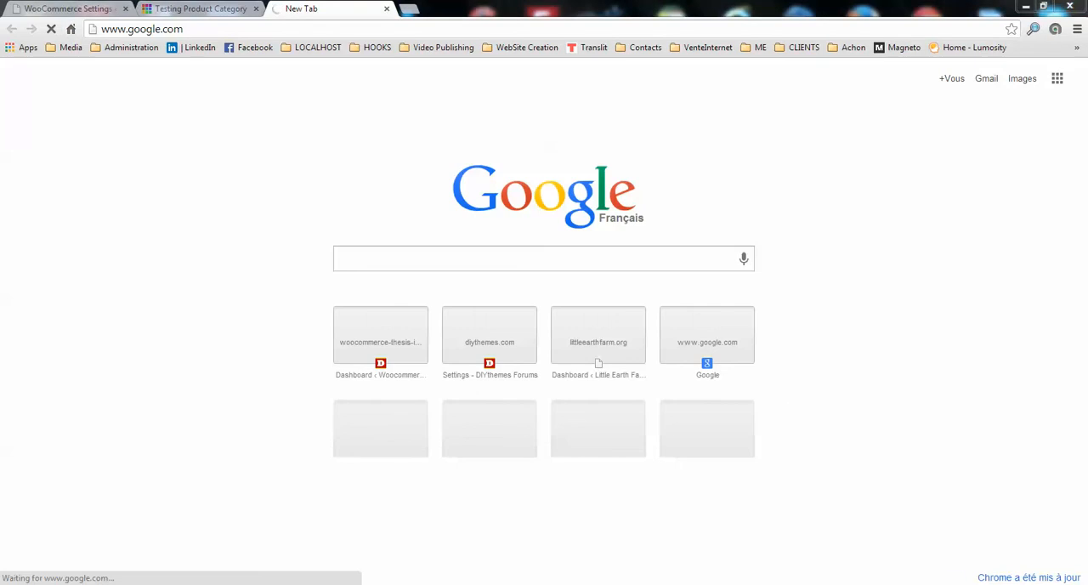
right_click(946, 584)
left_click(971, 544)
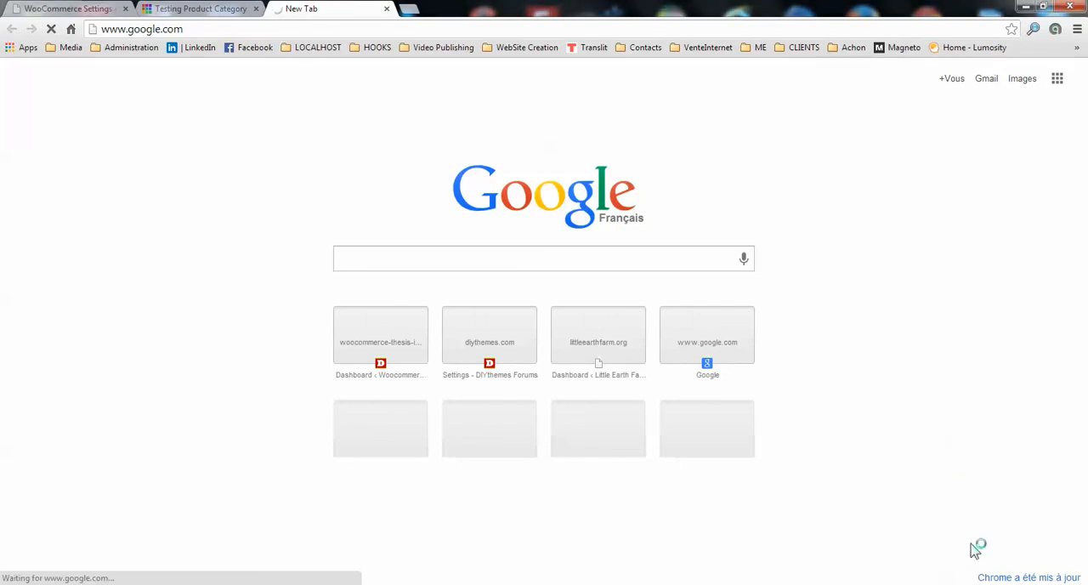
left_click(930, 583)
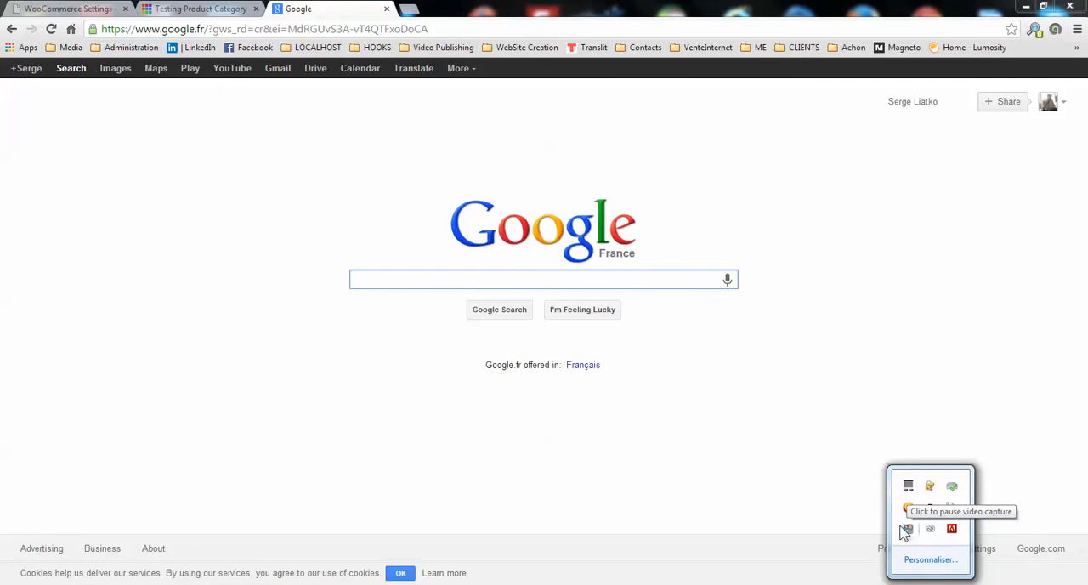
left_click(862, 406)
left_click(387, 8)
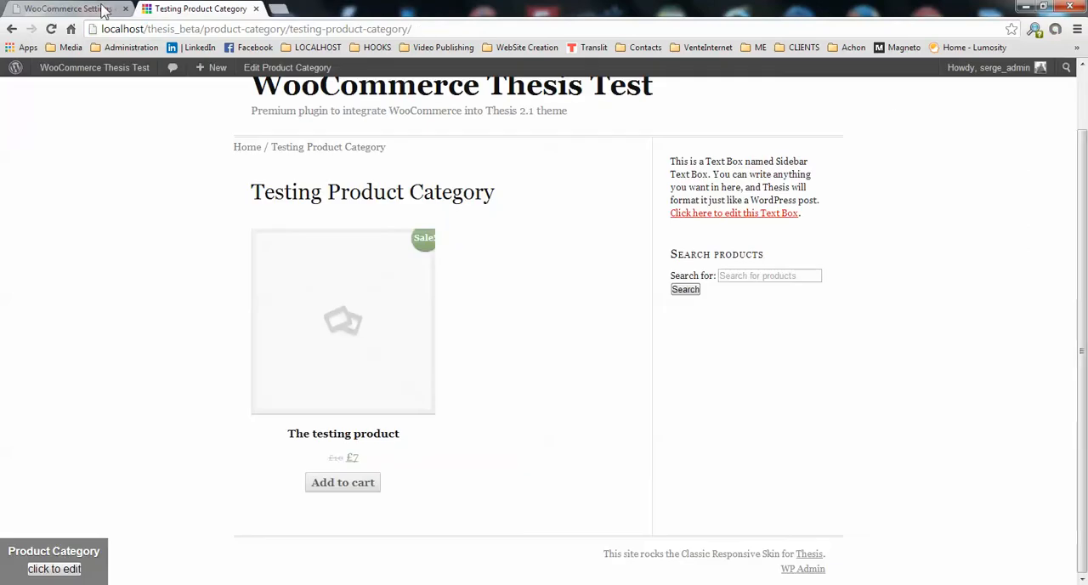
Set the product permalink base to Shop base with category in the WordPress permalink settings and save the changes.
left_click(92, 8)
scroll(267, 416, "down", 2)
mouse_move(42, 225)
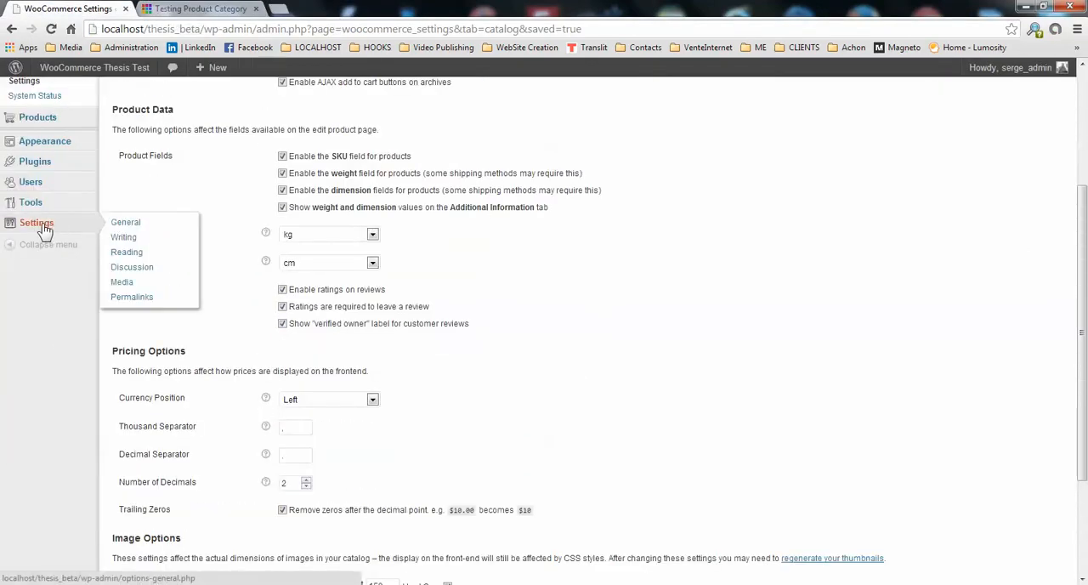
left_click(143, 299)
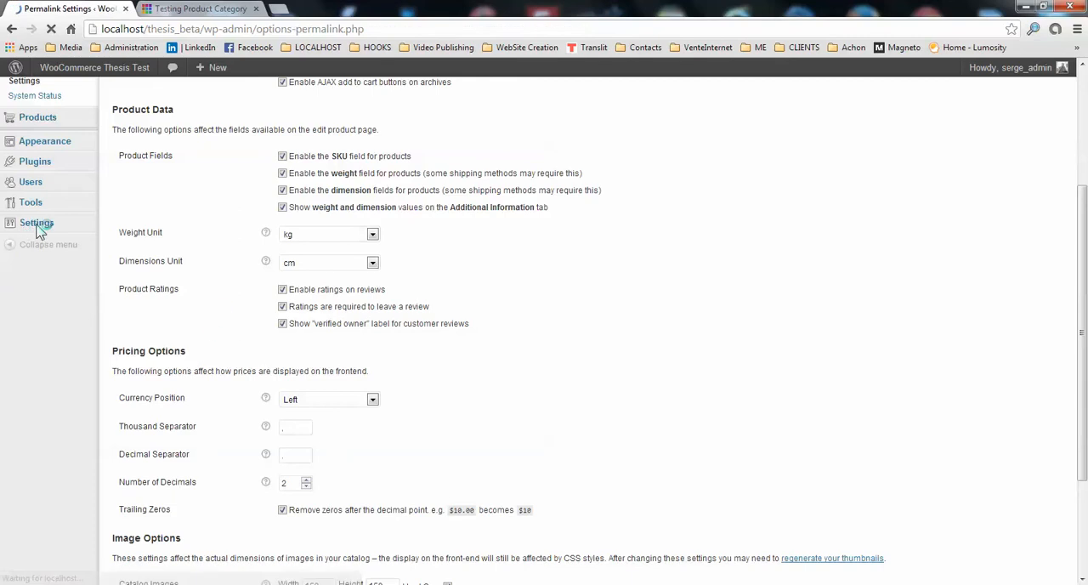
scroll(219, 366, "down", 3)
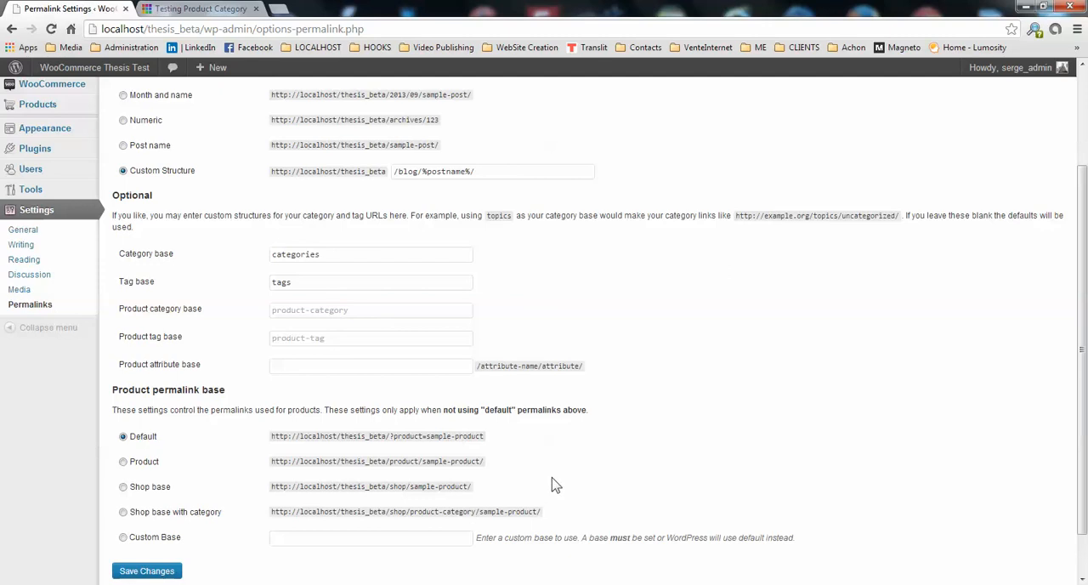
left_click(124, 513)
left_click(159, 571)
left_click(155, 571)
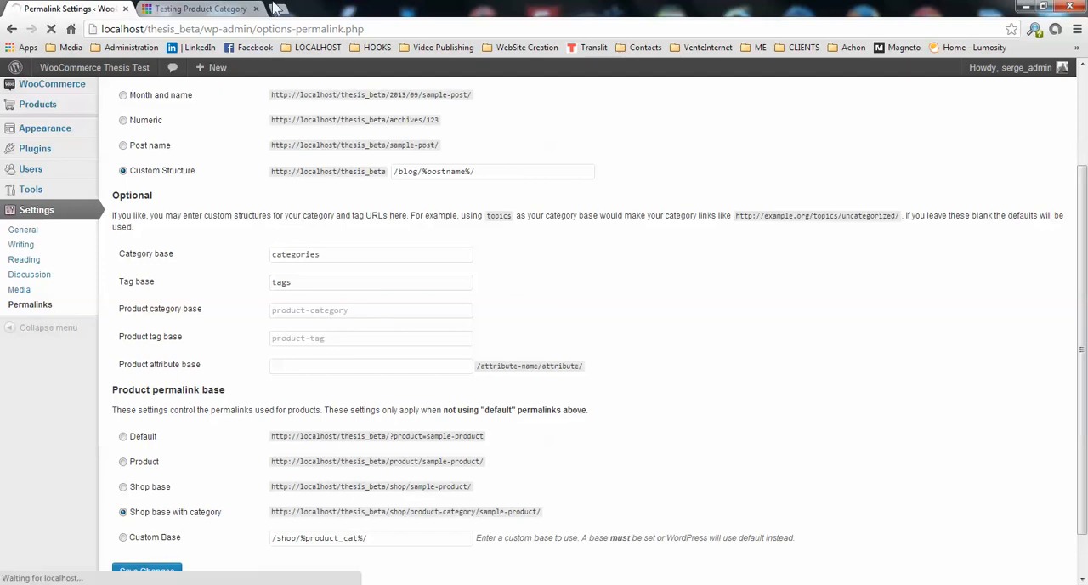
Open The testing product from its category page and look over its images, price and description.
left_click(201, 11)
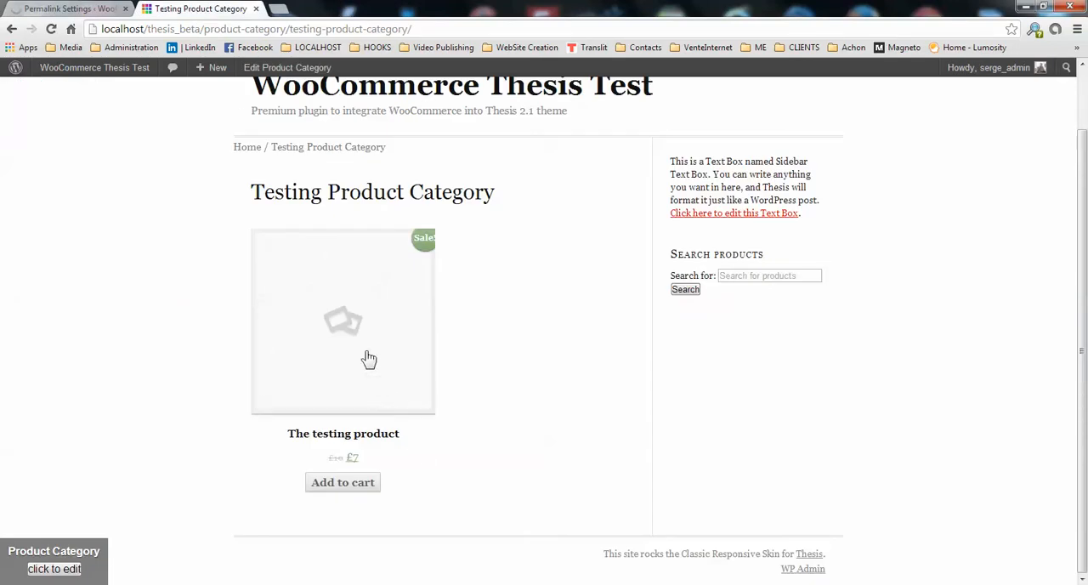
left_click(352, 341)
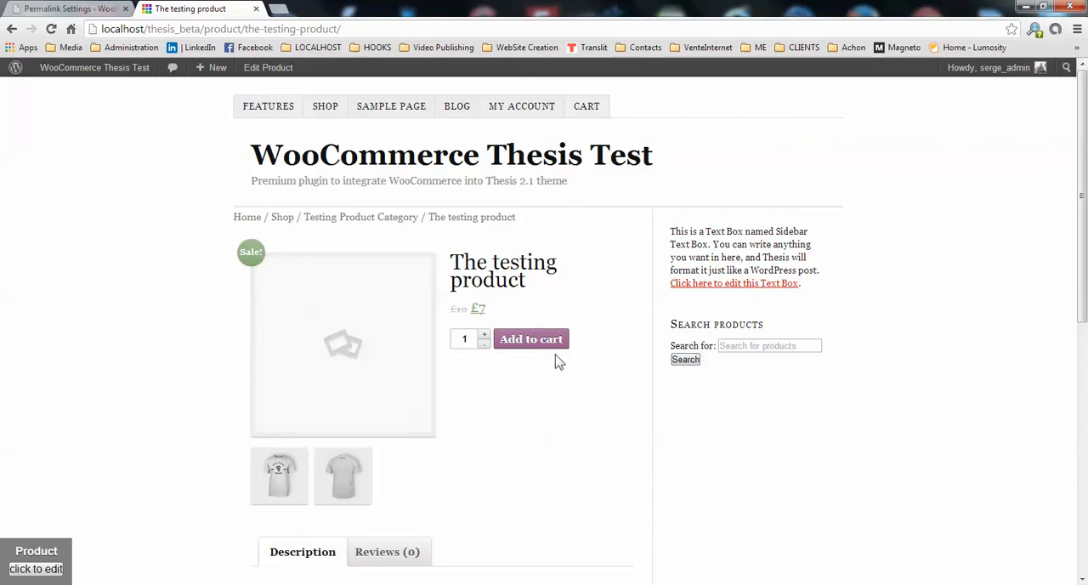
scroll(558, 362, "down", 1)
scroll(561, 352, "down", 2)
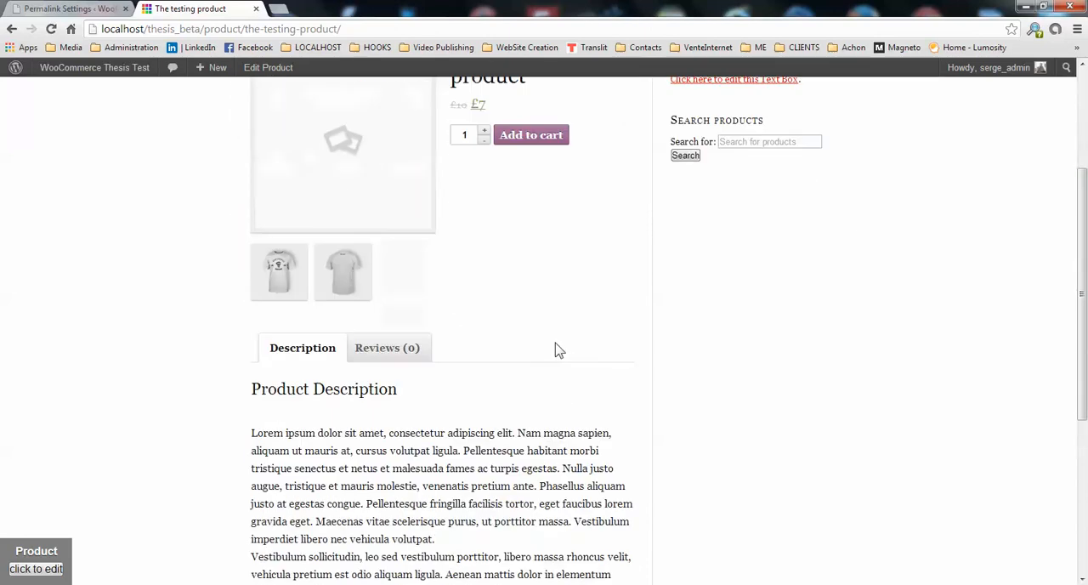
scroll(559, 347, "up", 3)
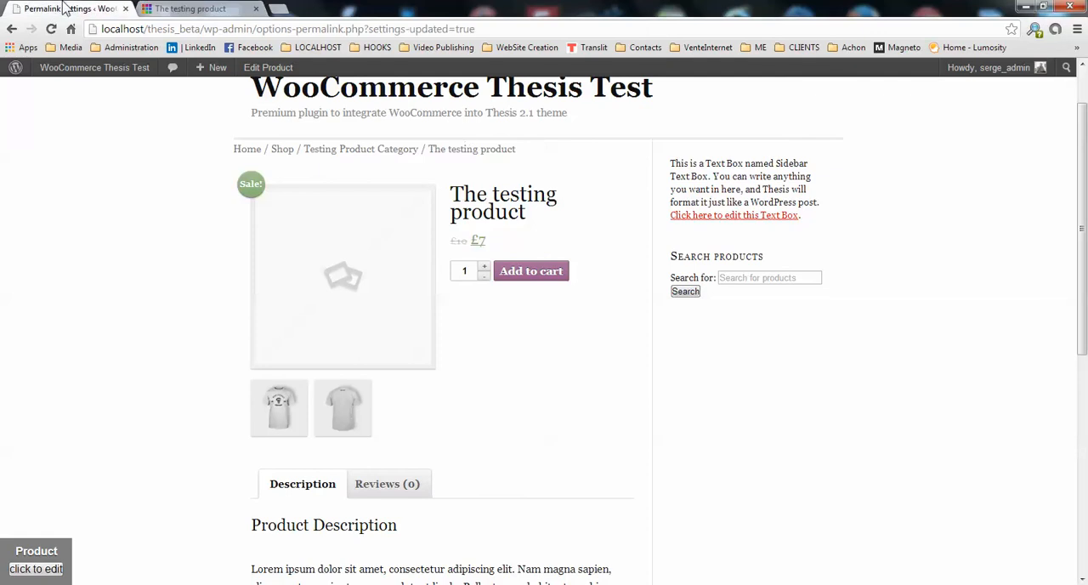
Check the saved product permalink base in the permalink settings.
left_click(68, 9)
scroll(416, 423, "down", 3)
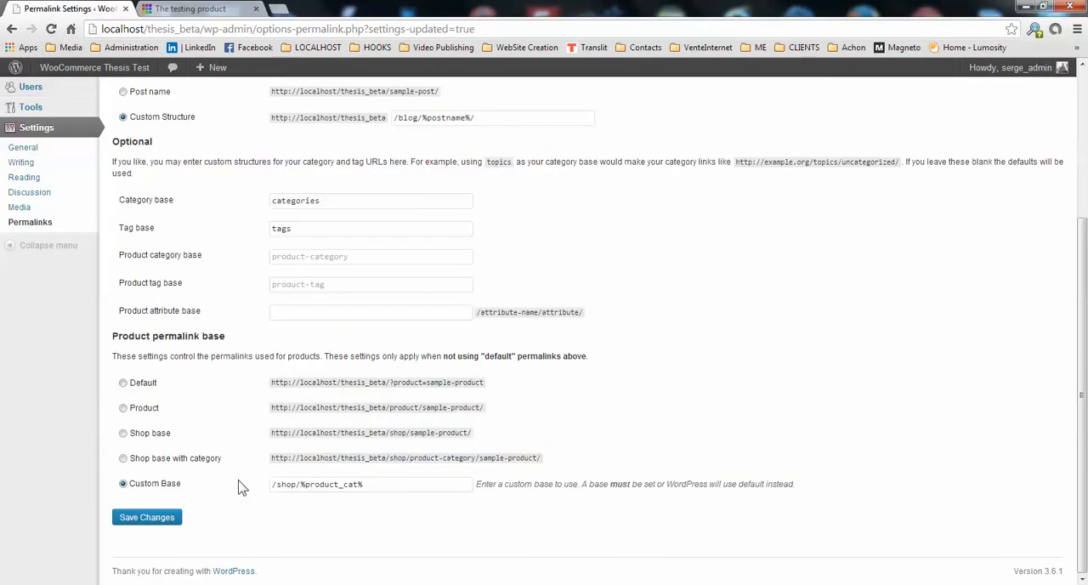
scroll(354, 327, "up", 5)
Go from the product page back to the Shop page through the breadcrumb and look over the categories.
left_click(190, 9)
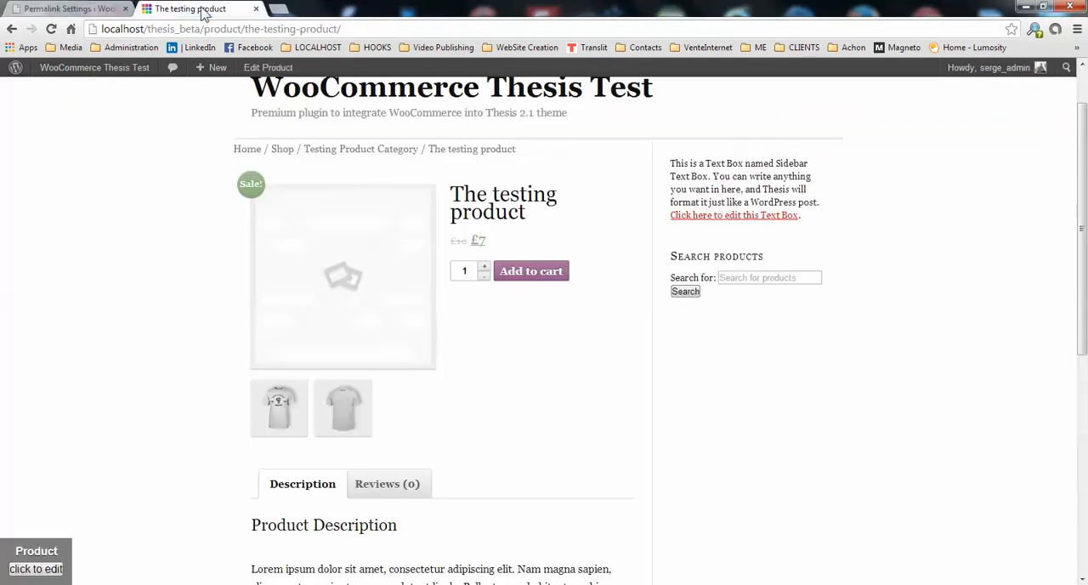
left_click(283, 150)
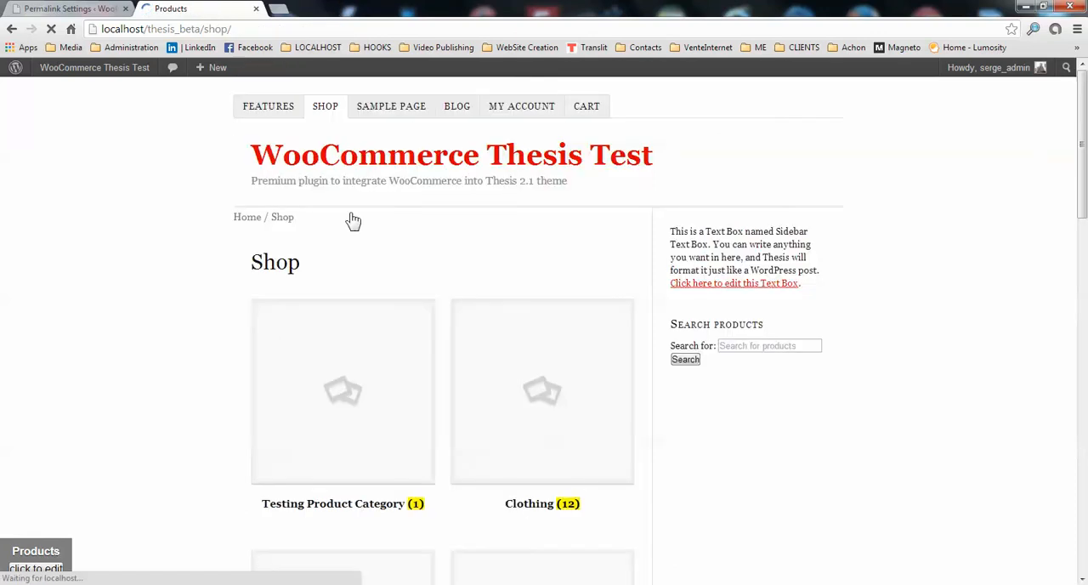
scroll(574, 443, "down", 2)
scroll(585, 407, "up", 3)
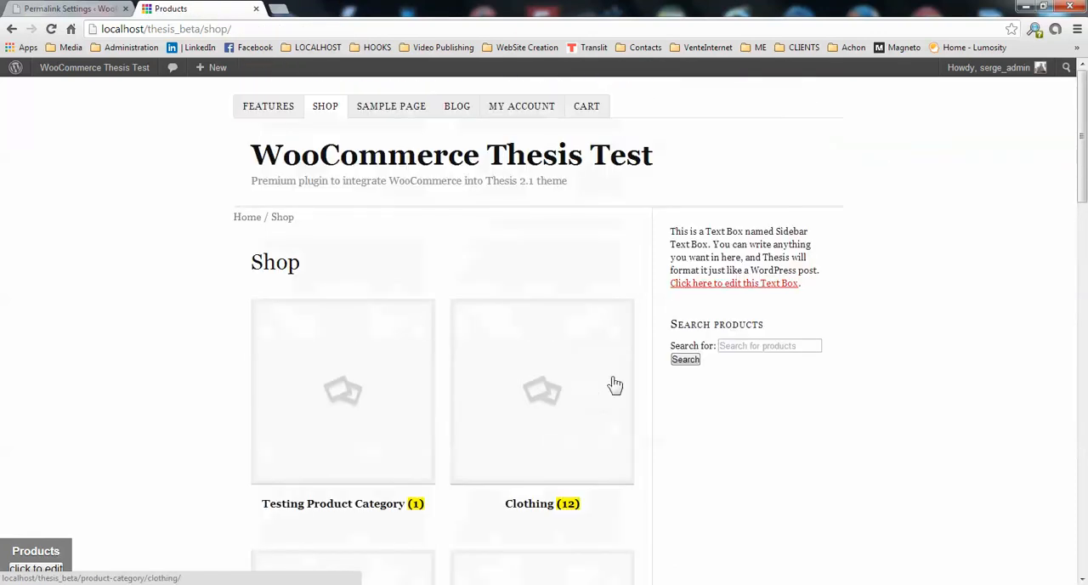
Set the Shop Page Display to Show products in WooCommerce's catalog settings, save, and reload the site's Shop page.
left_click(68, 9)
mouse_move(40, 224)
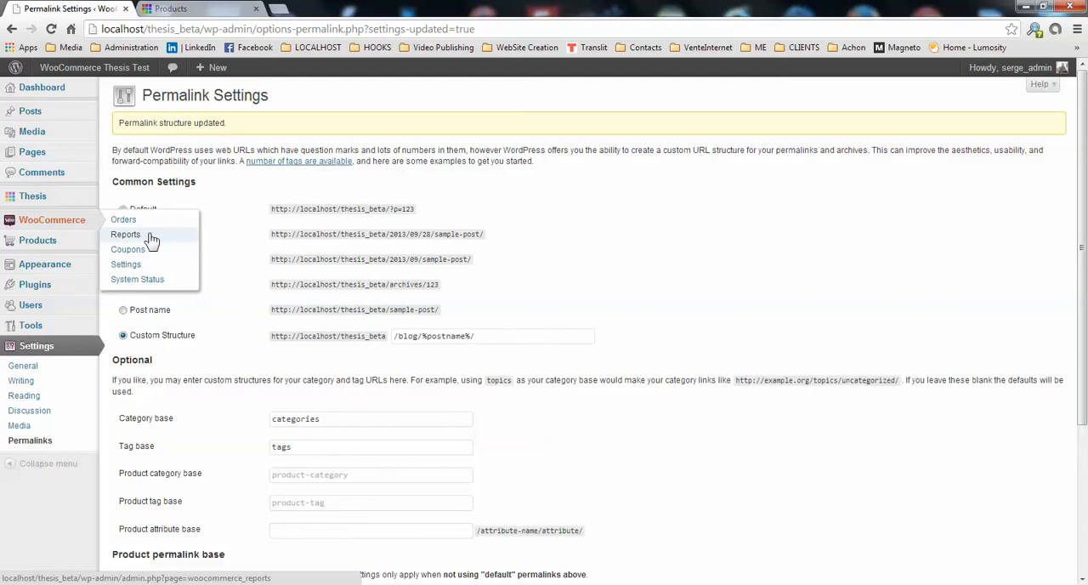
left_click(134, 265)
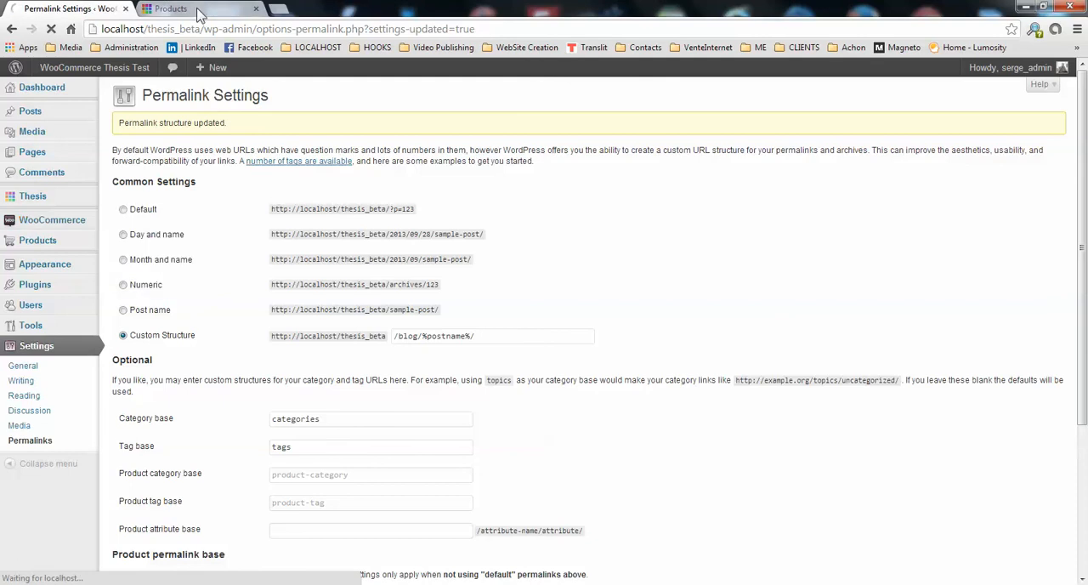
left_click(242, 115)
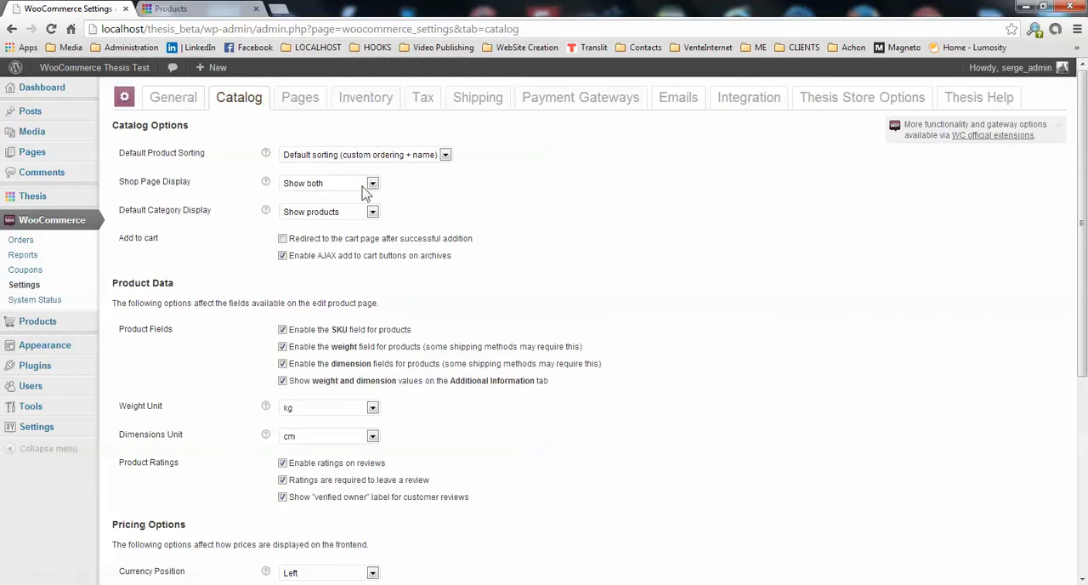
left_click(373, 185)
left_click(345, 198)
scroll(519, 213, "down", 1)
scroll(527, 219, "down", 4)
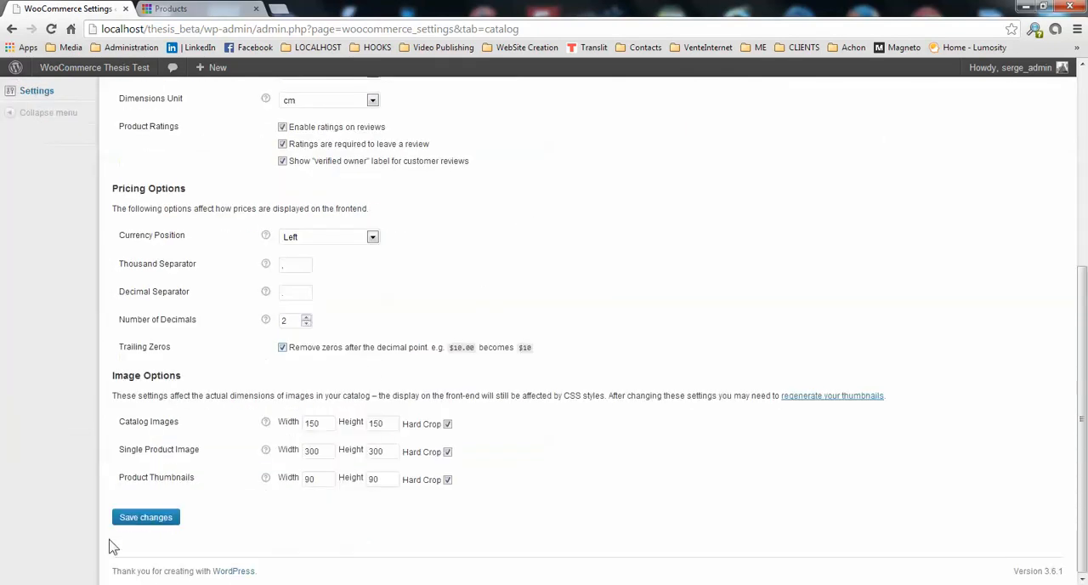
left_click(141, 517)
left_click(189, 9)
left_click(53, 29)
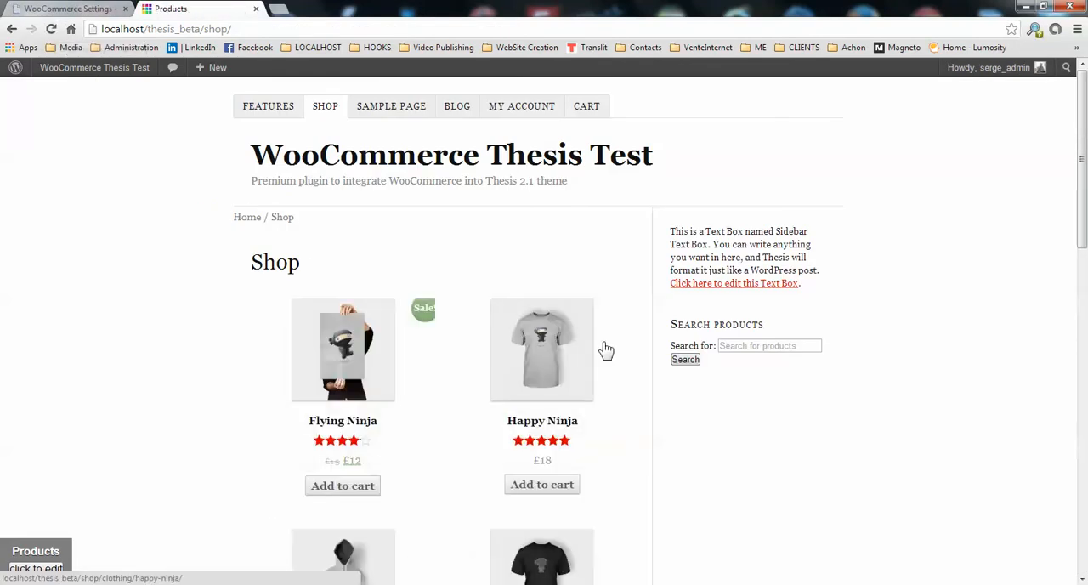
Open WooCommerce's Thesis Store Options and review the catalog, product, related products, upsells and reviews settings.
left_click(21, 8)
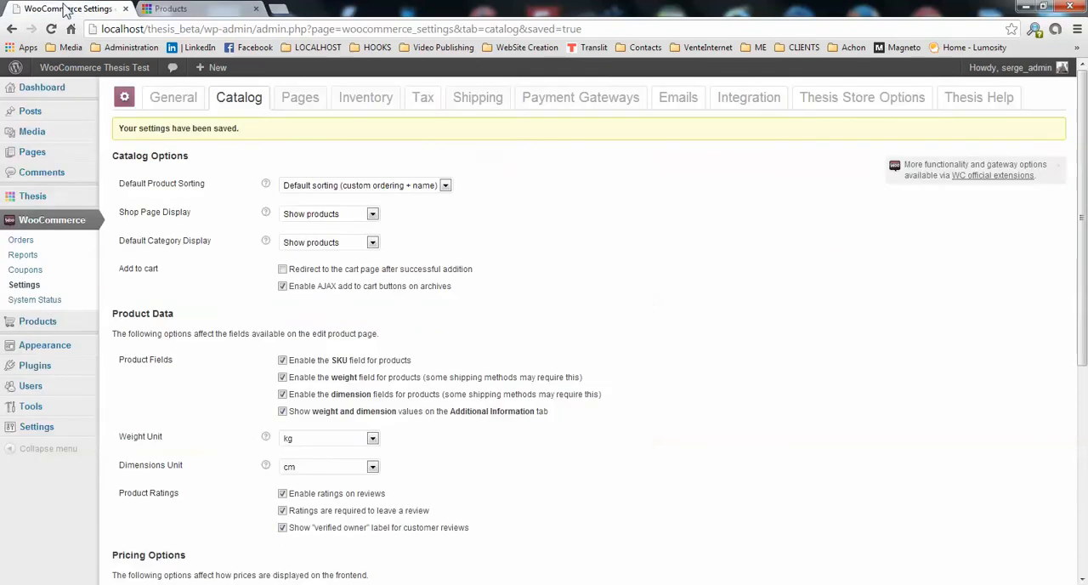
left_click(835, 110)
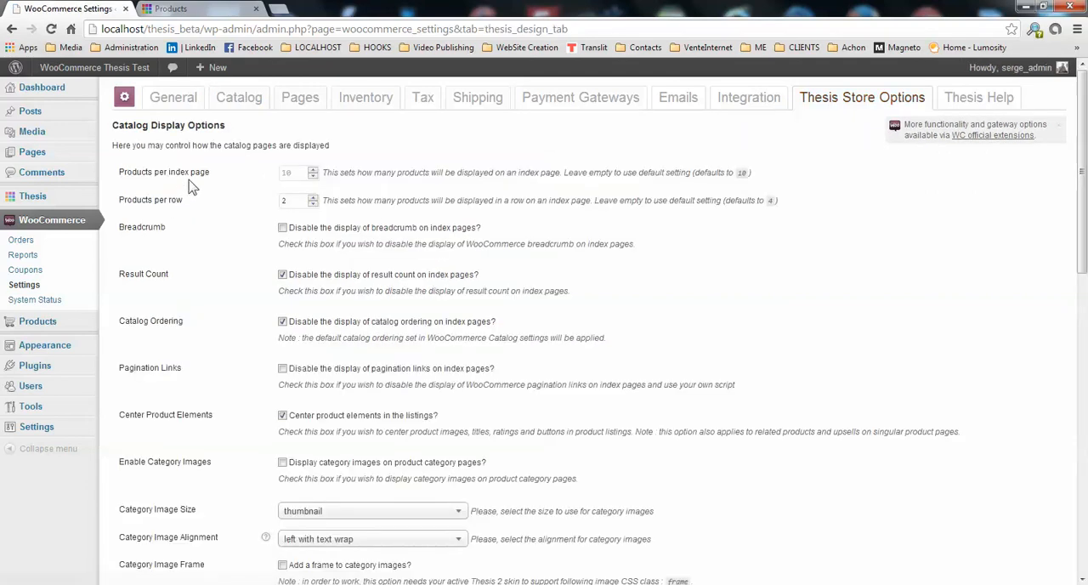
scroll(359, 188, "down", 1)
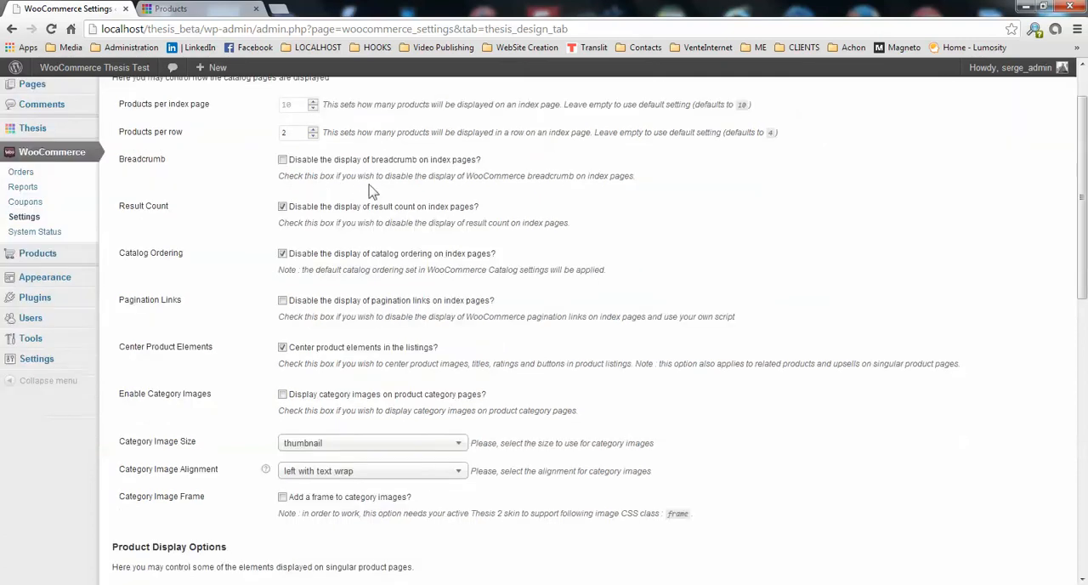
scroll(432, 190, "down", 1)
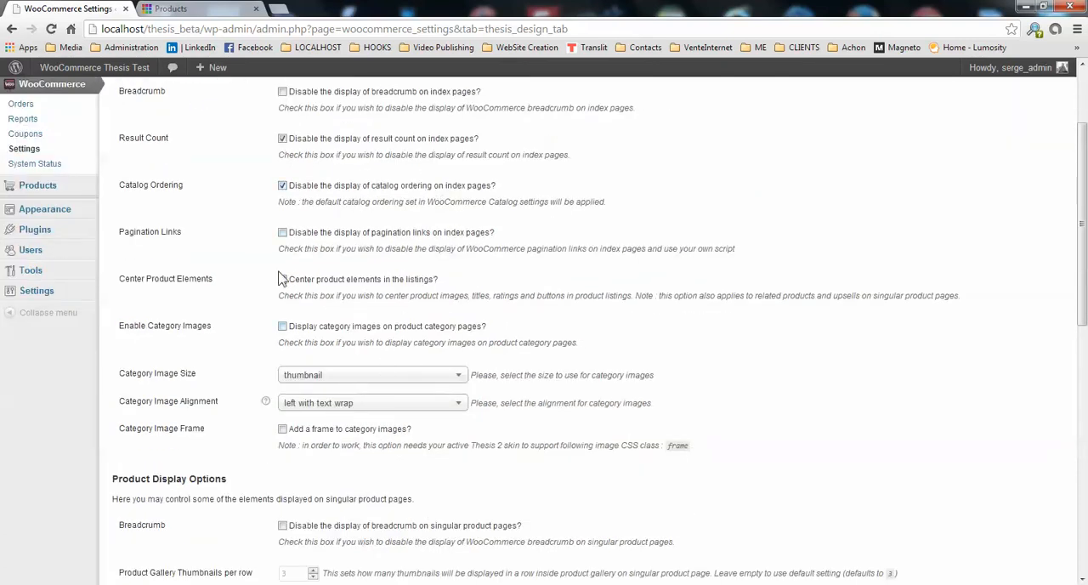
scroll(535, 365, "up", 2)
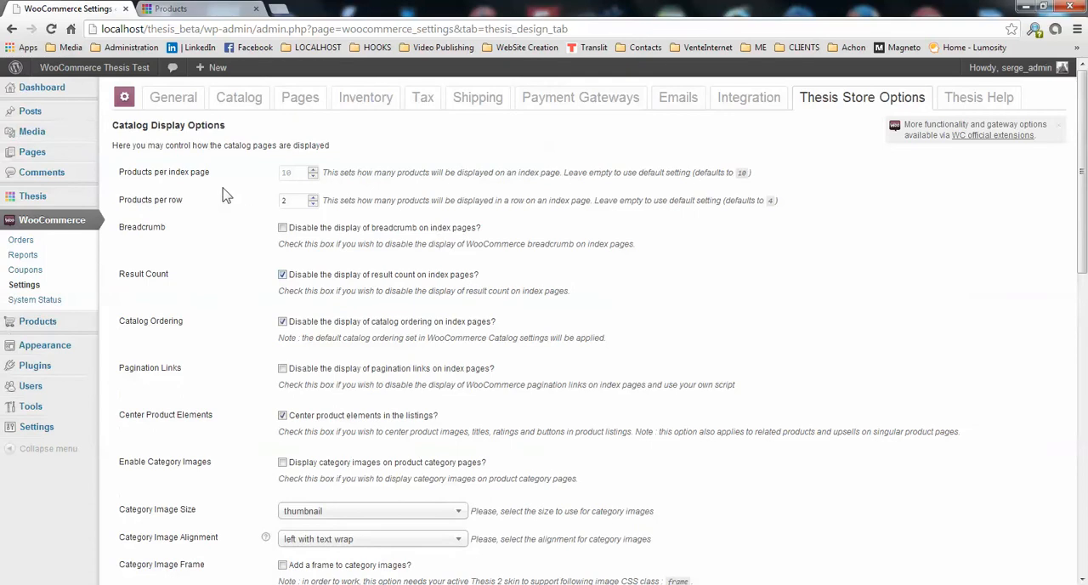
scroll(357, 229, "down", 7)
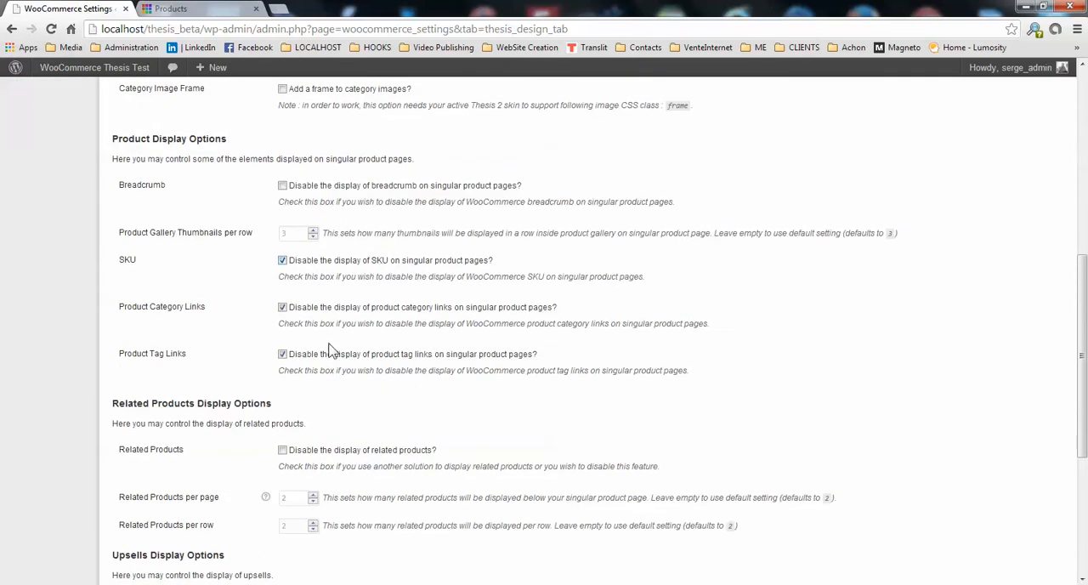
scroll(361, 393, "down", 2)
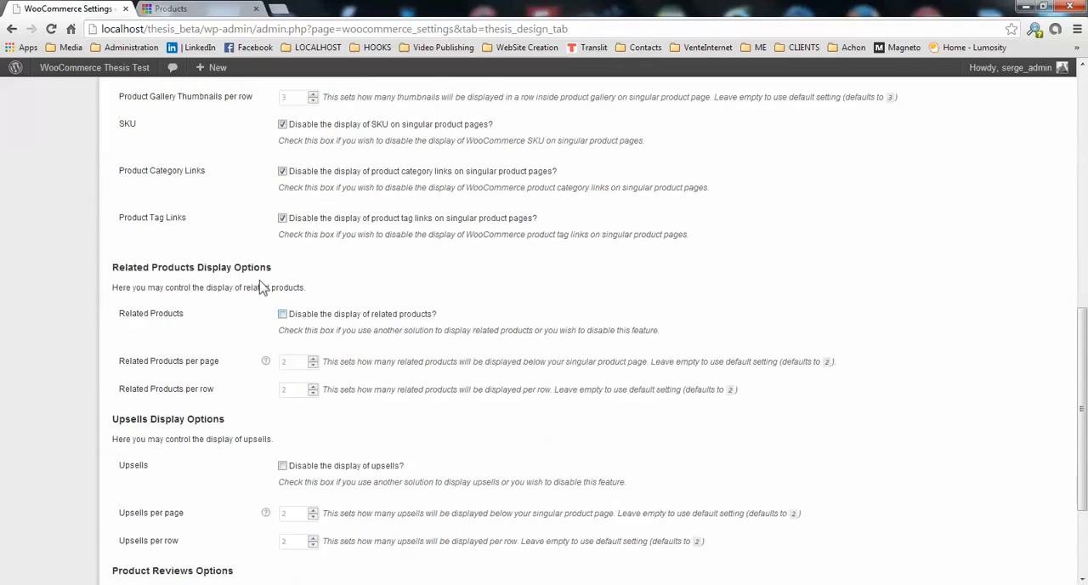
scroll(359, 357, "down", 2)
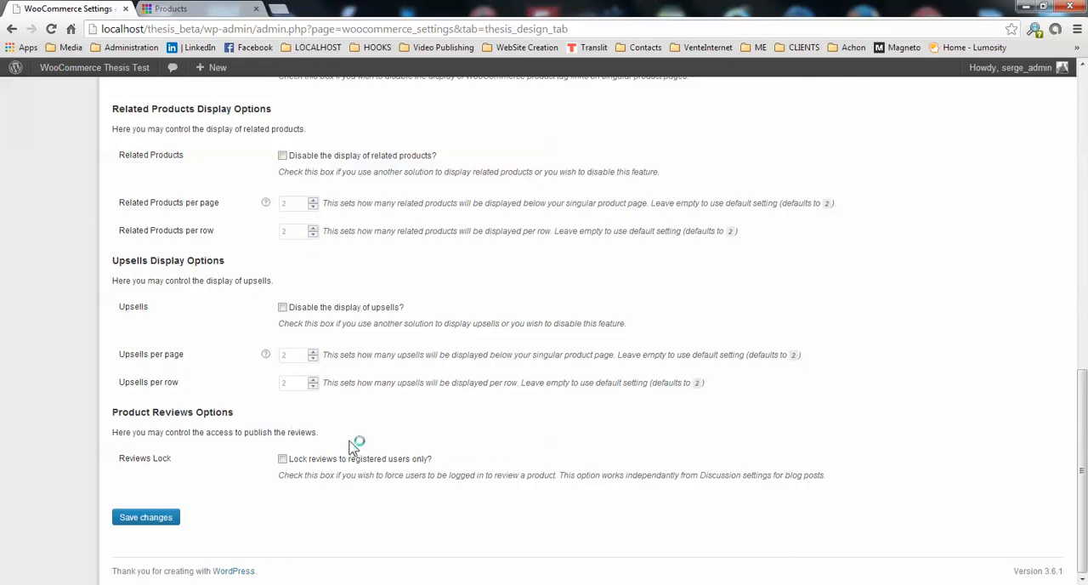
scroll(352, 440, "up", 5)
scroll(350, 437, "up", 5)
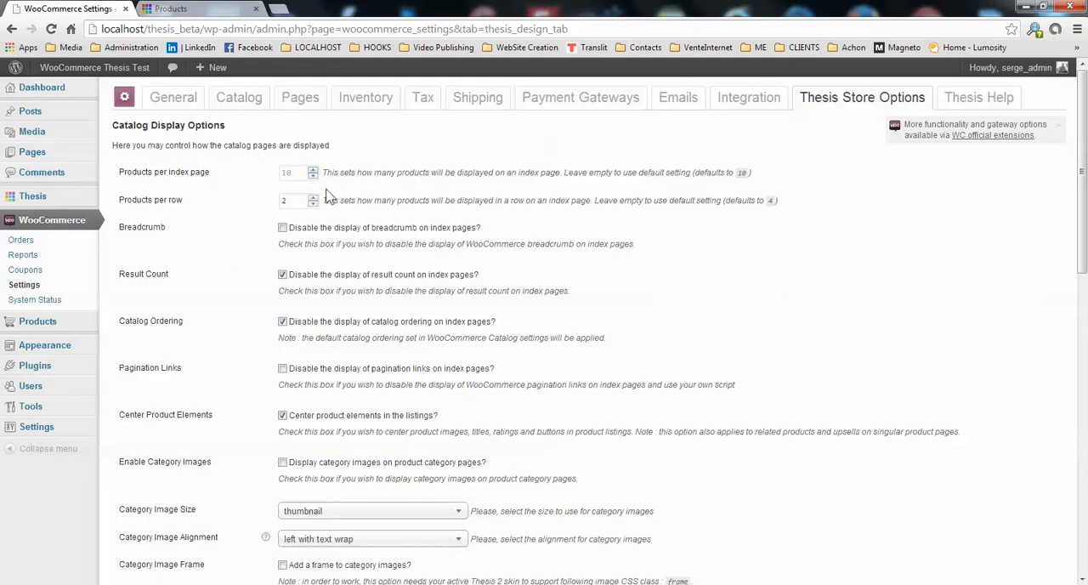
Look over the Shop page's product grid, and set Products per index page to 9 and Products per row to 3 in the store options.
left_click(174, 9)
scroll(527, 371, "down", 3)
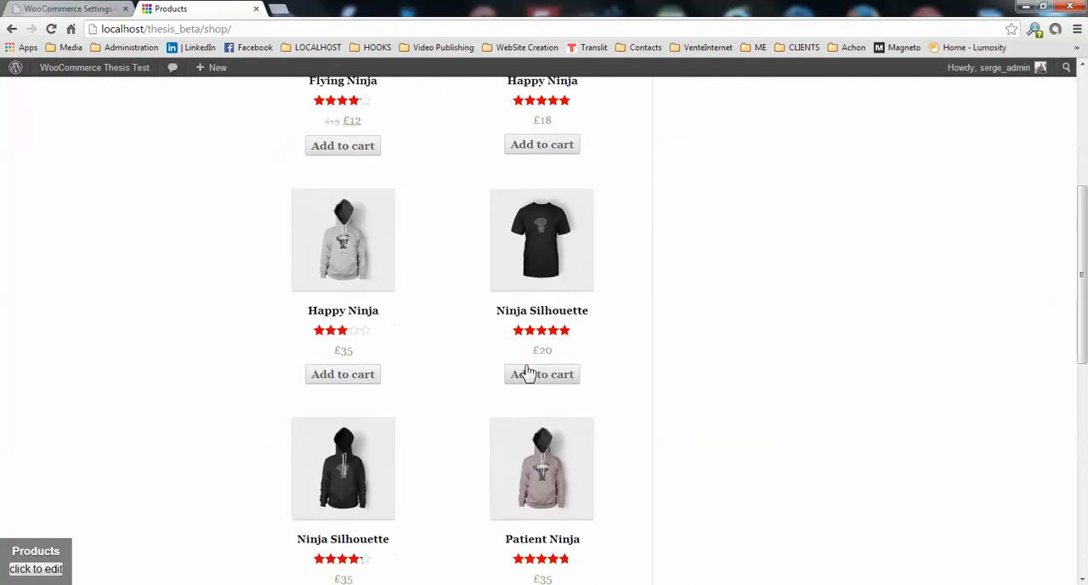
scroll(527, 371, "down", 7)
scroll(522, 389, "up", 2)
scroll(544, 408, "up", 9)
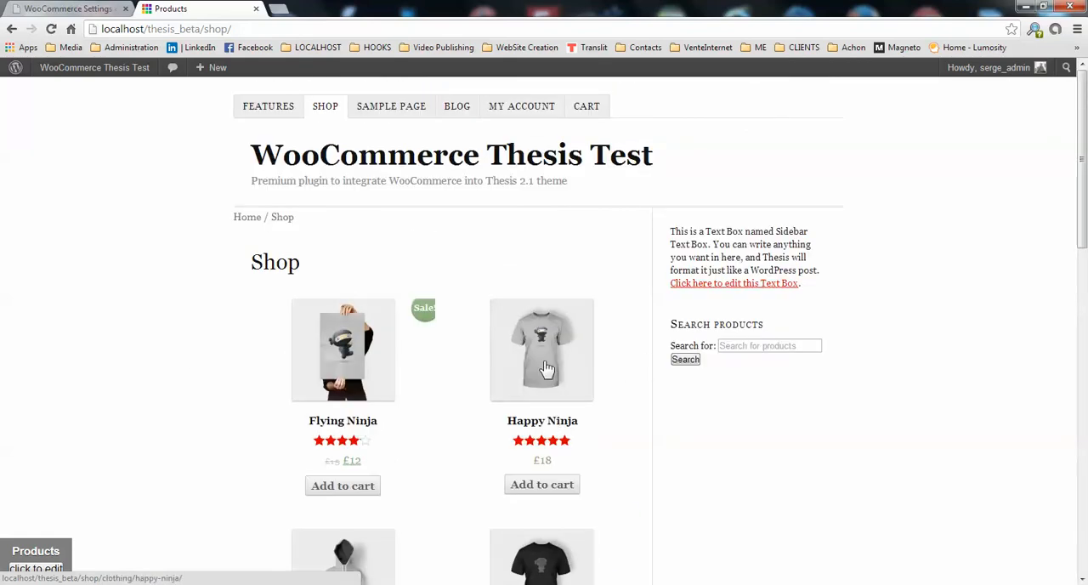
left_click(106, 8)
left_click(300, 172)
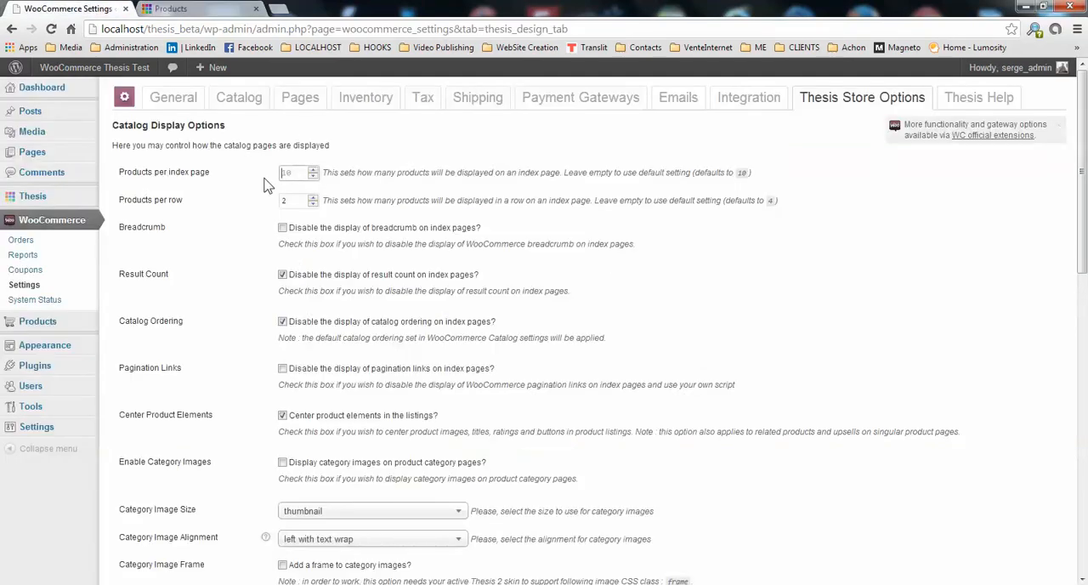
type("9")
left_click(313, 197)
Compare the breadcrumb, pagination links and centered product elements on the Shop page with their catalog display options.
left_click(200, 8)
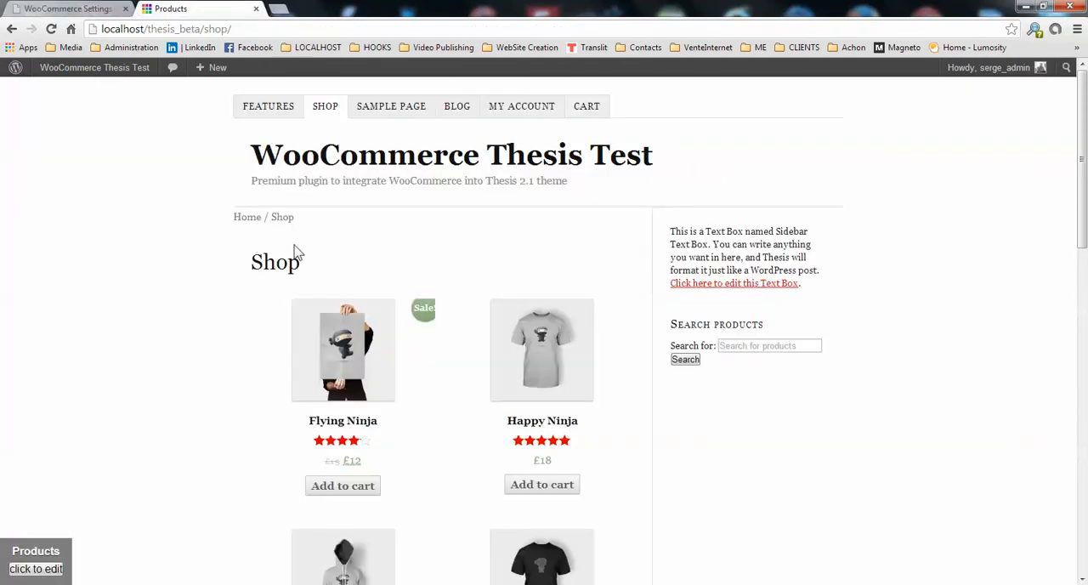
key("ctrl+shift+Tab")
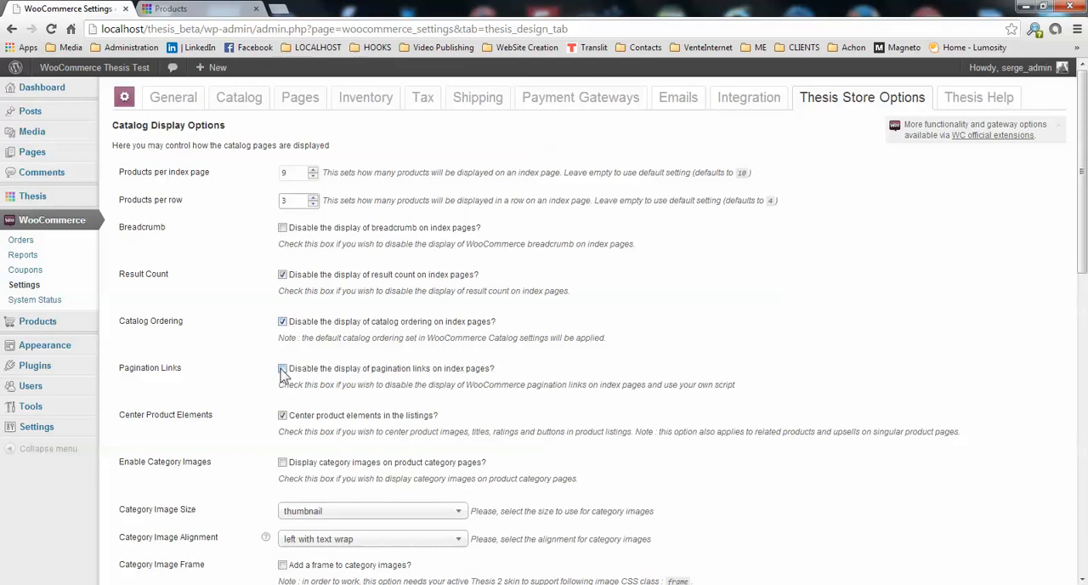
left_click(170, 8)
scroll(425, 425, "down", 5)
scroll(422, 409, "down", 7)
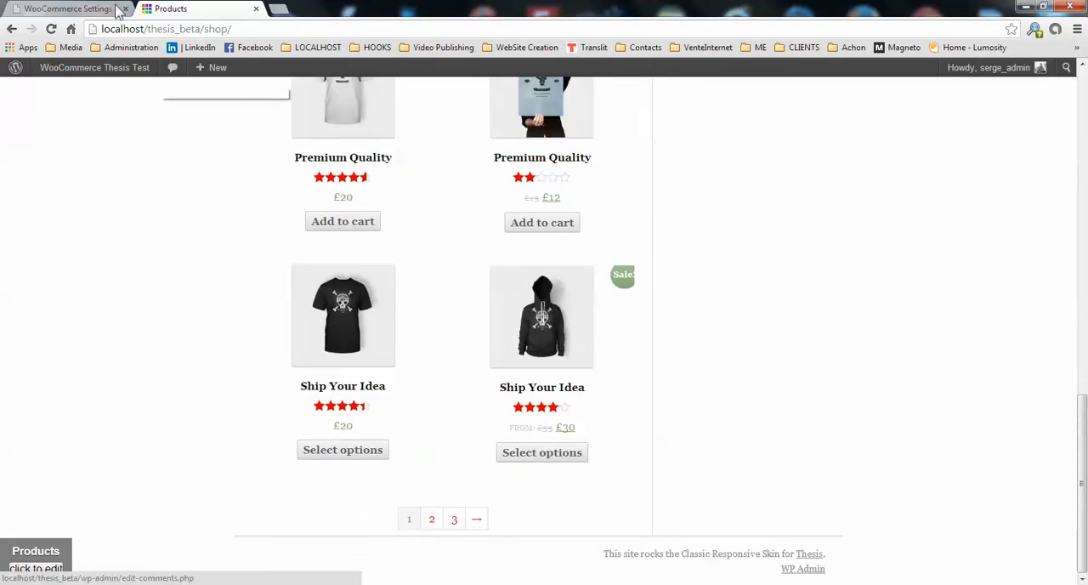
left_click(117, 10)
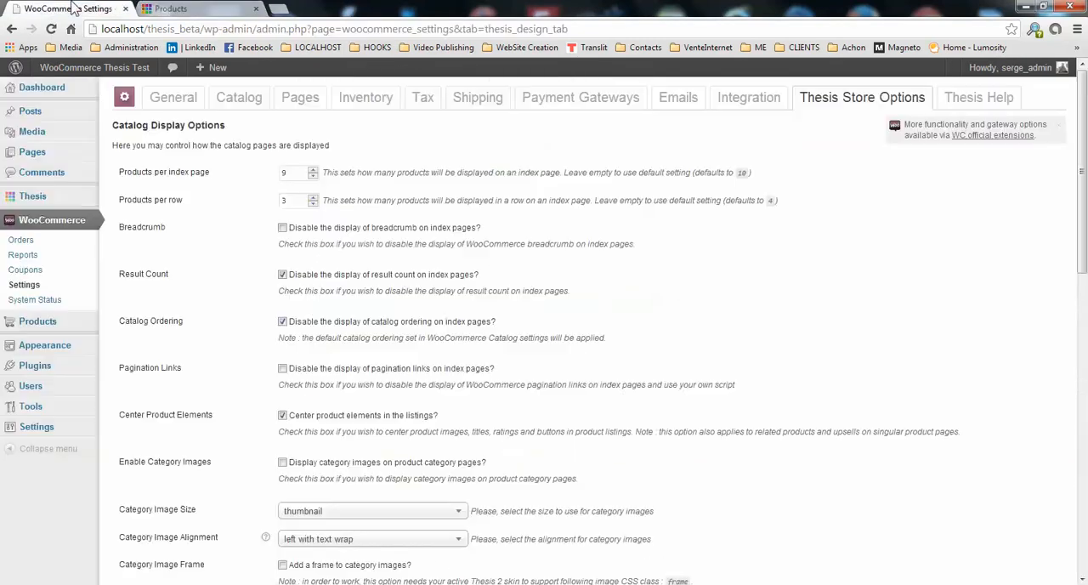
left_click(170, 9)
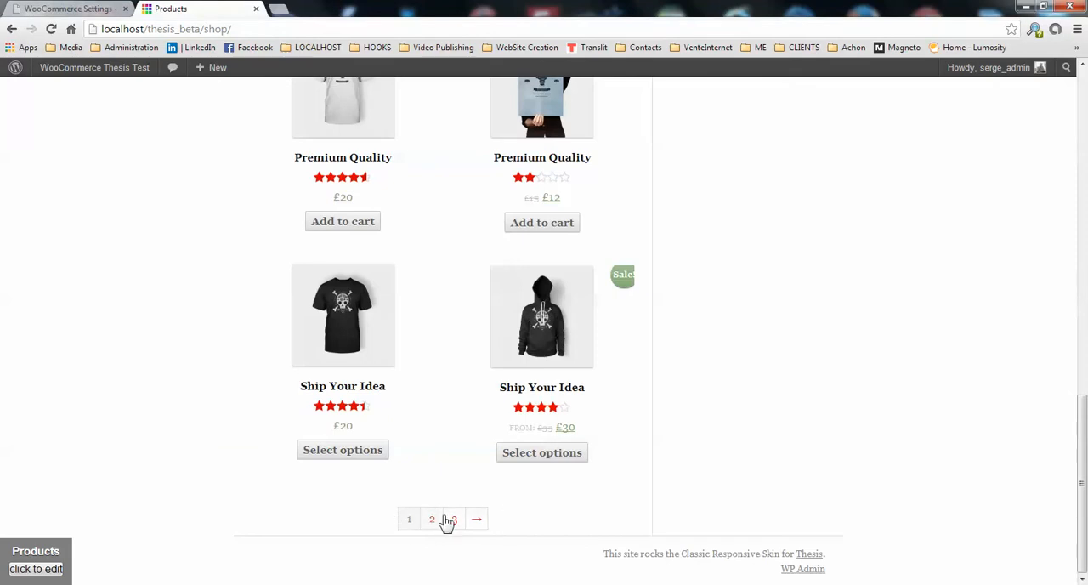
left_click(49, 8)
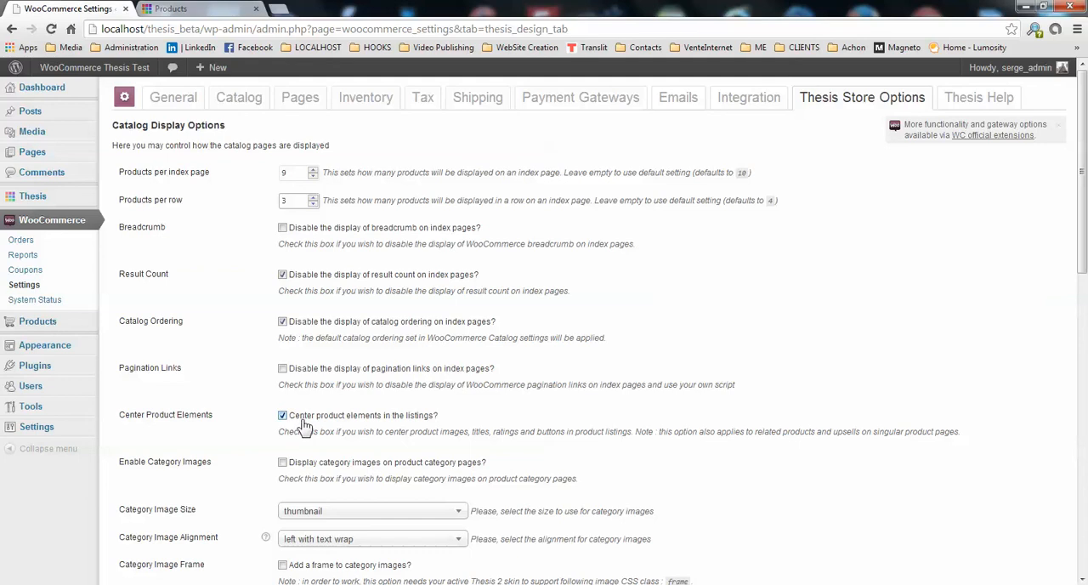
left_click(204, 10)
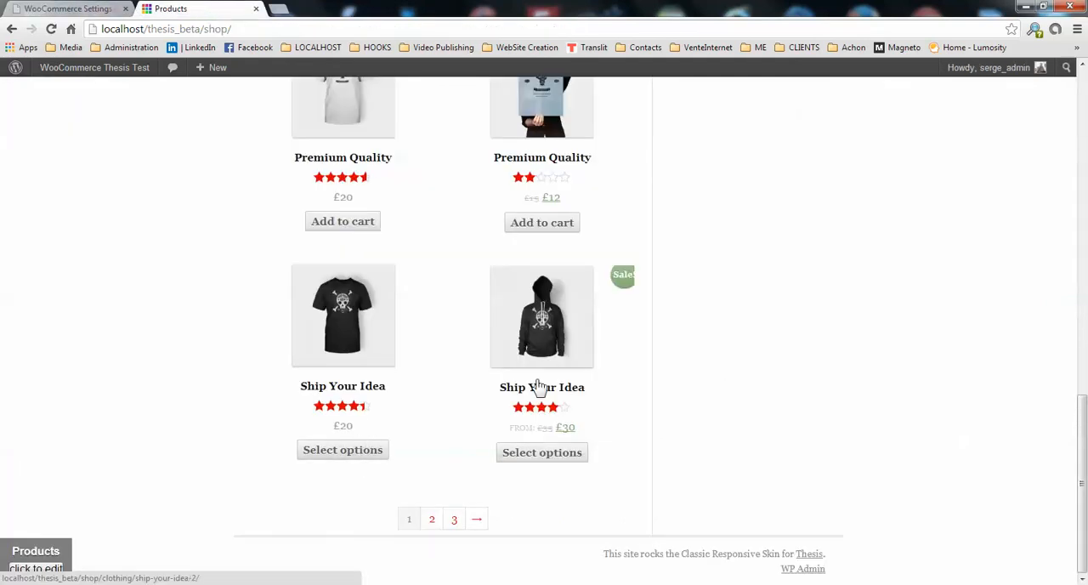
Save the Thesis store options, and reload the Shop page to check the rows and number of products.
left_click(59, 9)
scroll(407, 428, "down", 1)
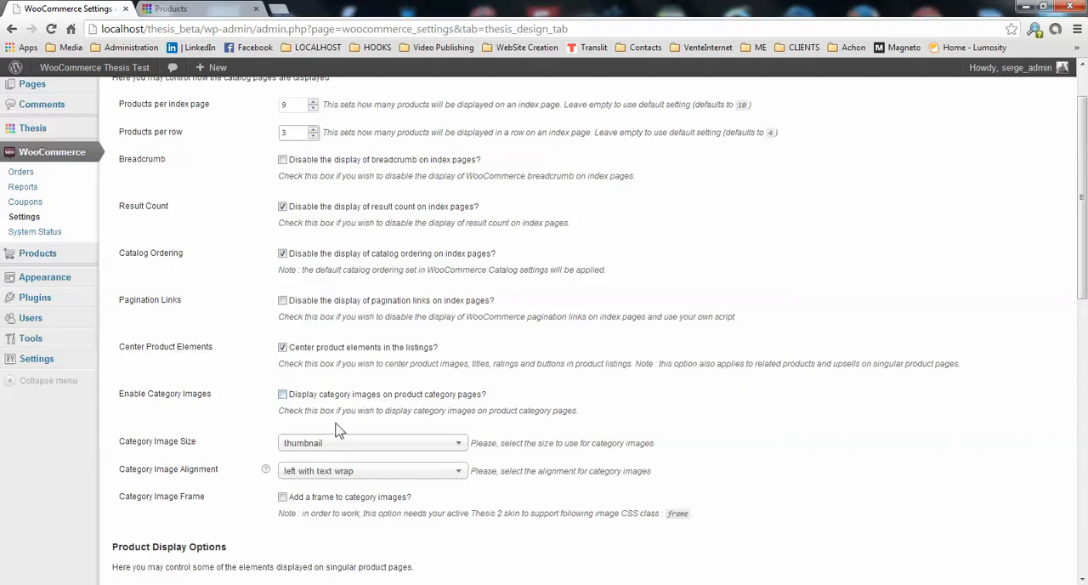
scroll(285, 404, "down", 3)
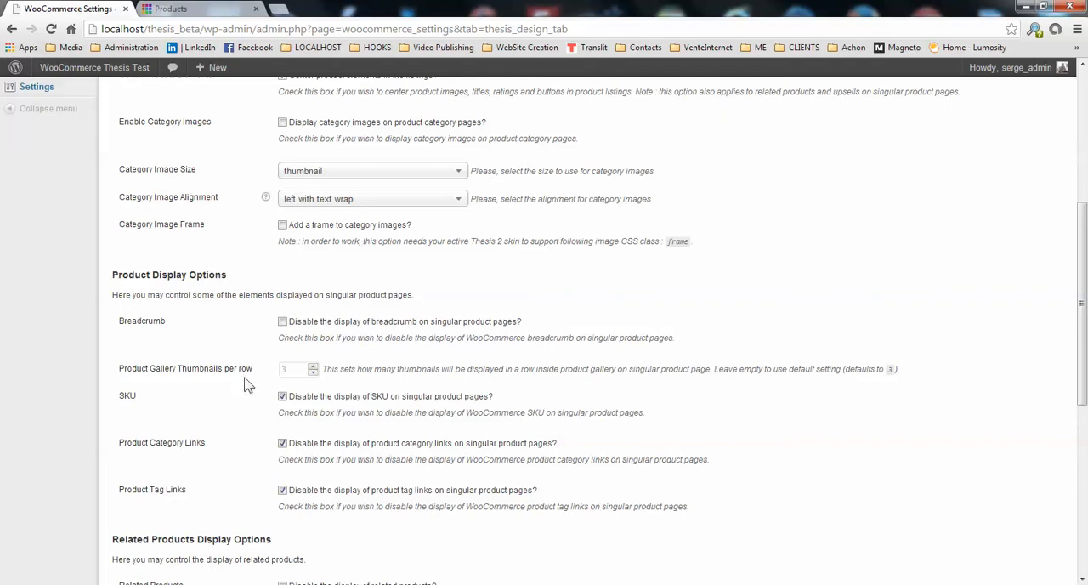
scroll(222, 306, "down", 5)
left_click(146, 517)
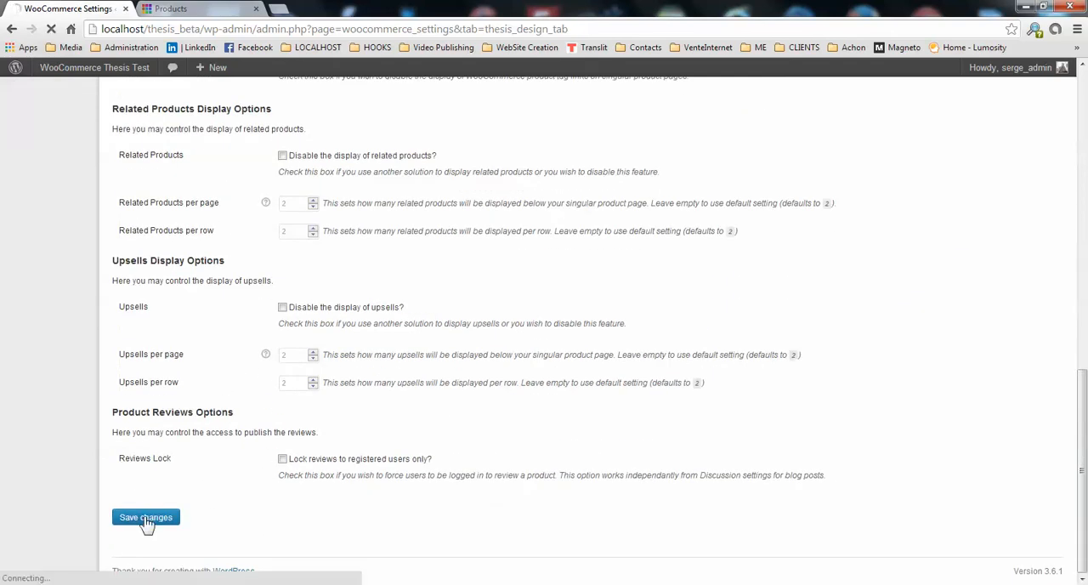
left_click(175, 8)
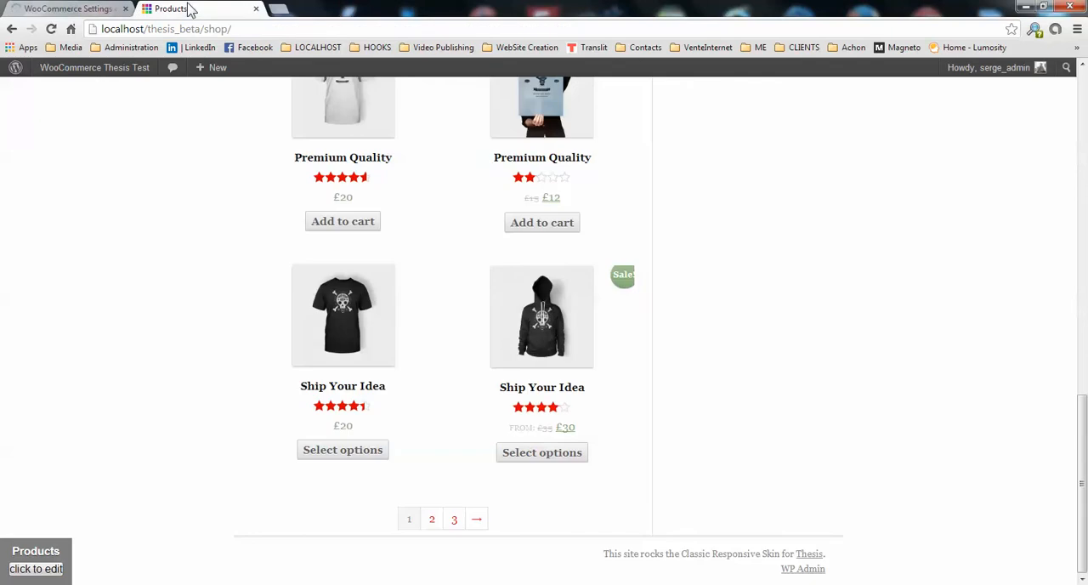
left_click(51, 29)
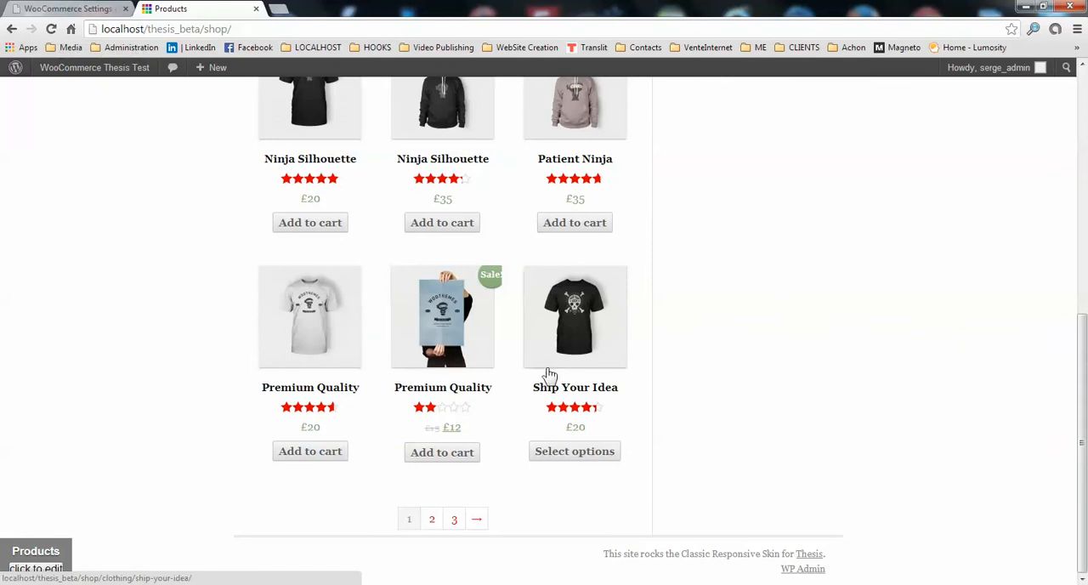
scroll(543, 391, "up", 6)
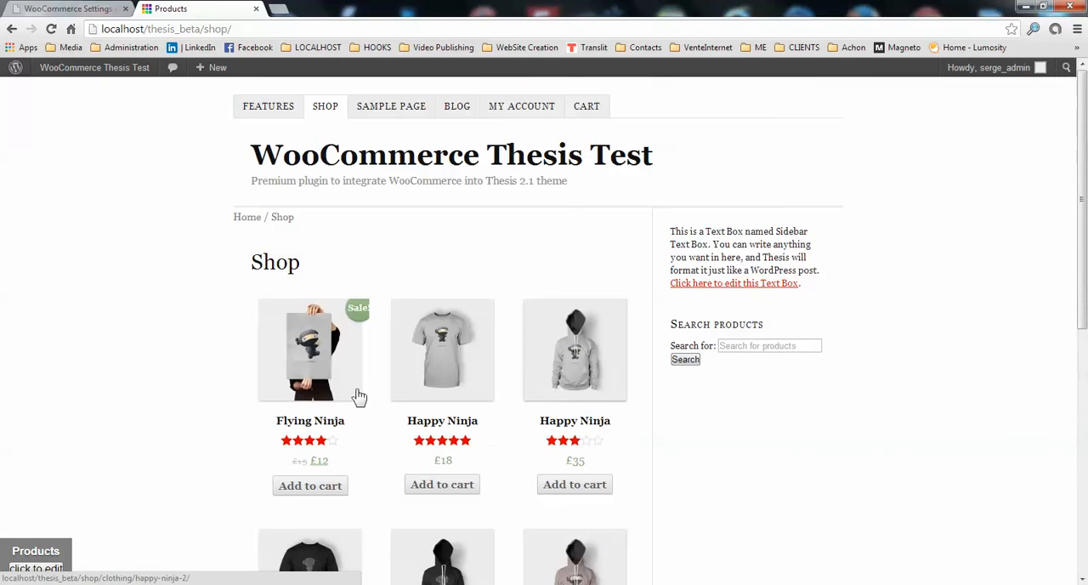
scroll(574, 363, "down", 6)
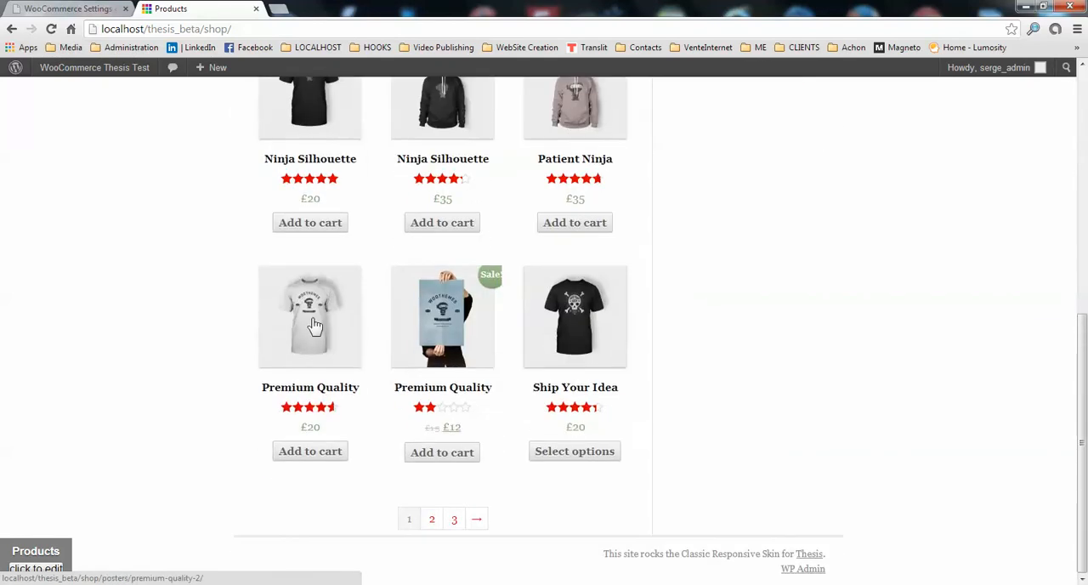
scroll(577, 315, "up", 4)
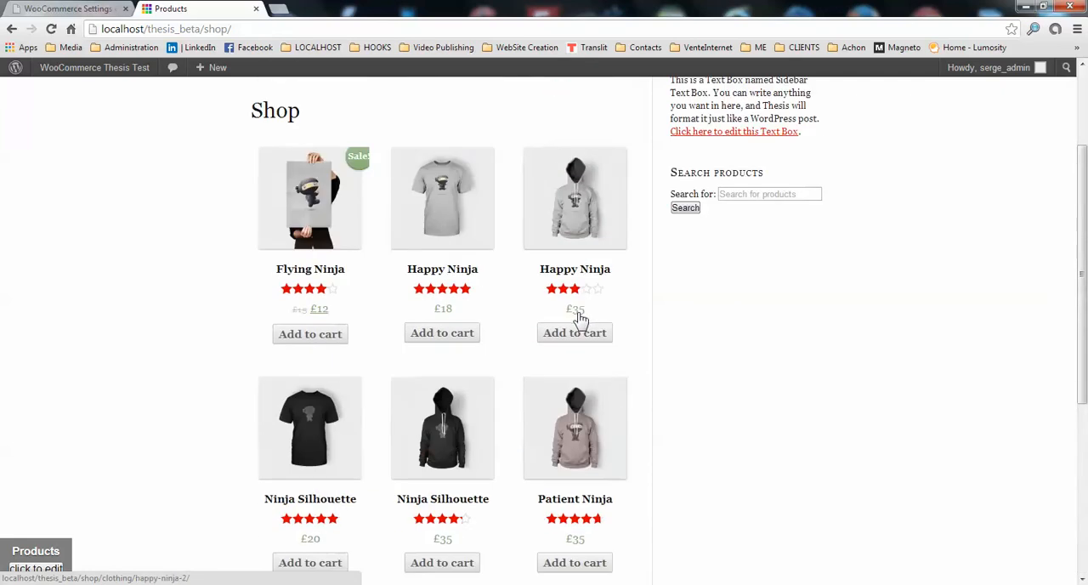
Open the Flying Ninja product from the Shop page and look over its images, description and related products.
left_click(317, 219)
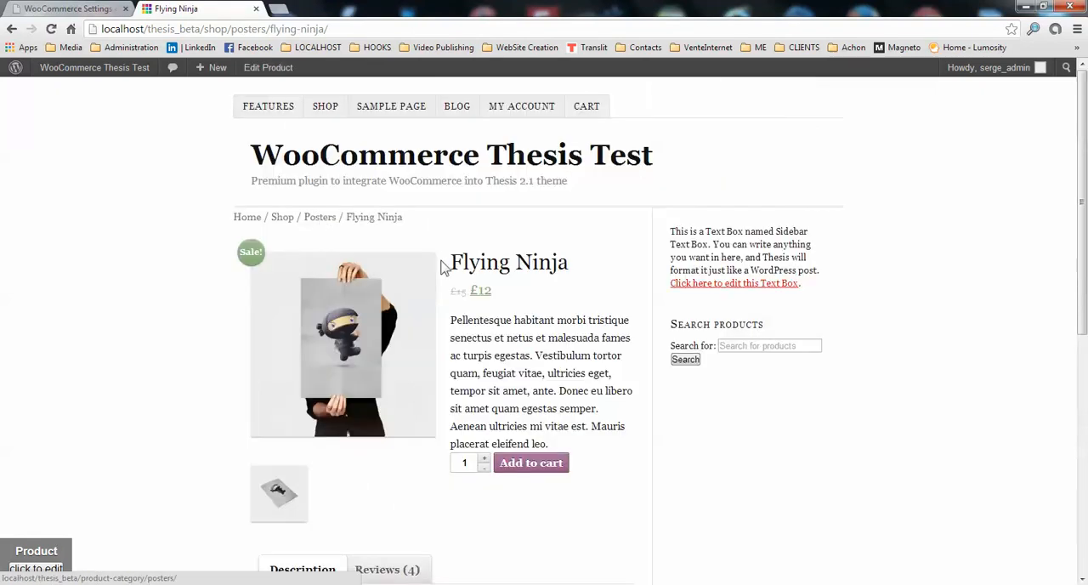
scroll(583, 299, "down", 3)
scroll(583, 299, "down", 2)
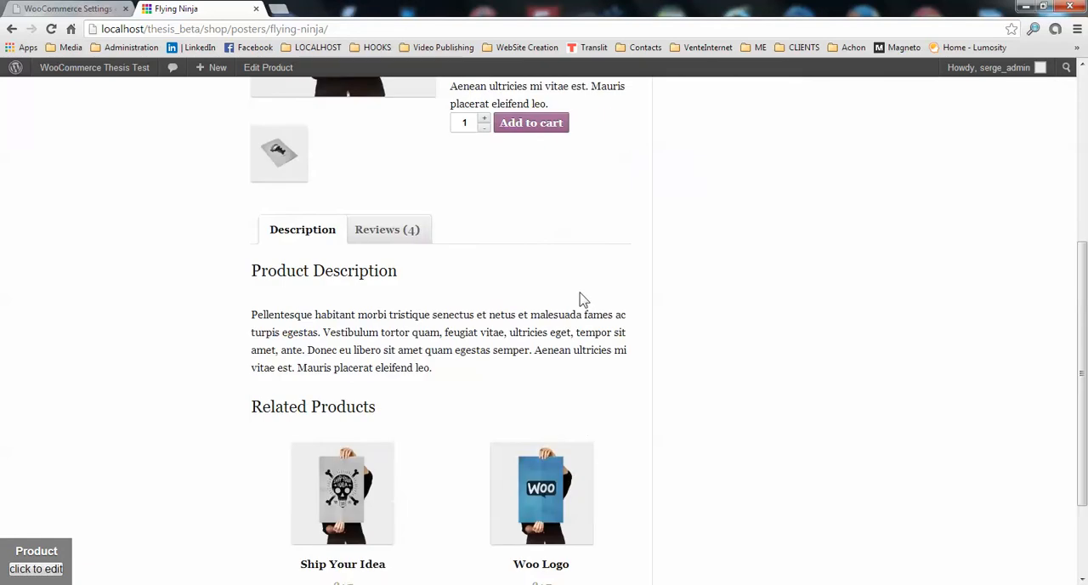
scroll(584, 297, "down", 2)
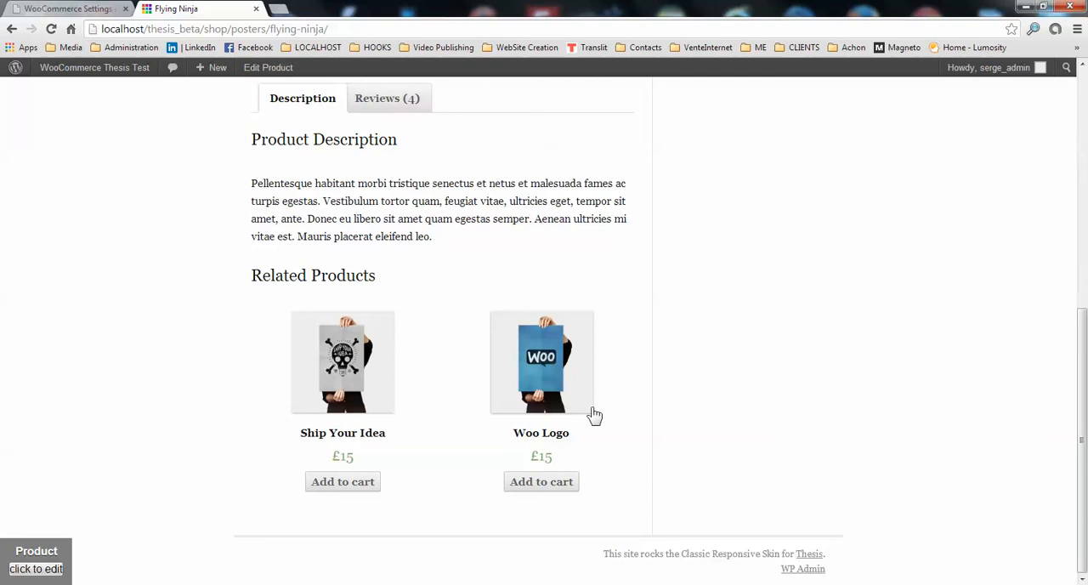
scroll(486, 336, "up", 1)
scroll(473, 294, "up", 5)
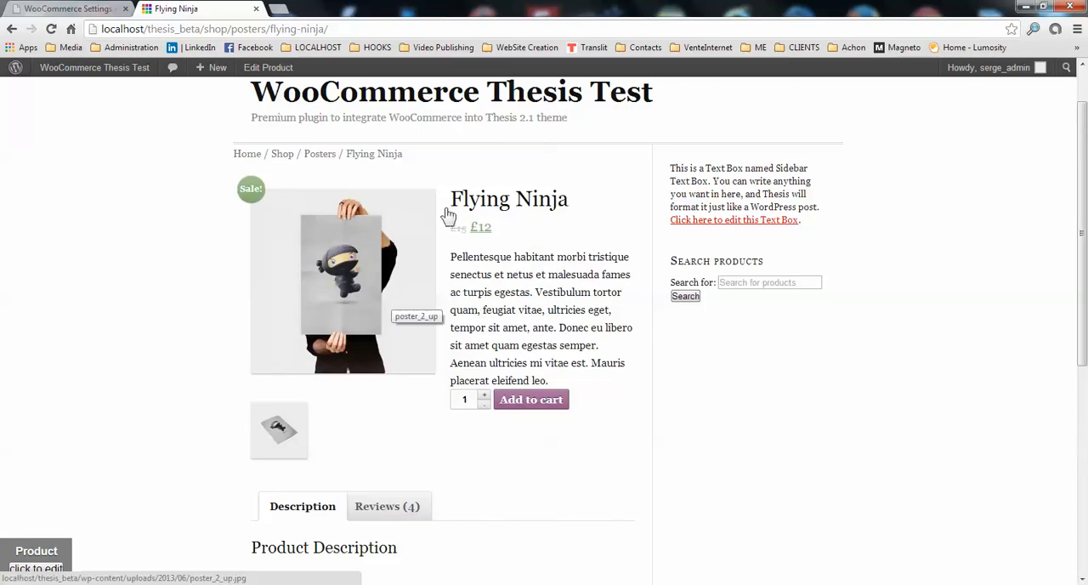
Set both Related Products per page and Related Products per row to 3 in the Thesis store options, and save the changes.
left_click(72, 9)
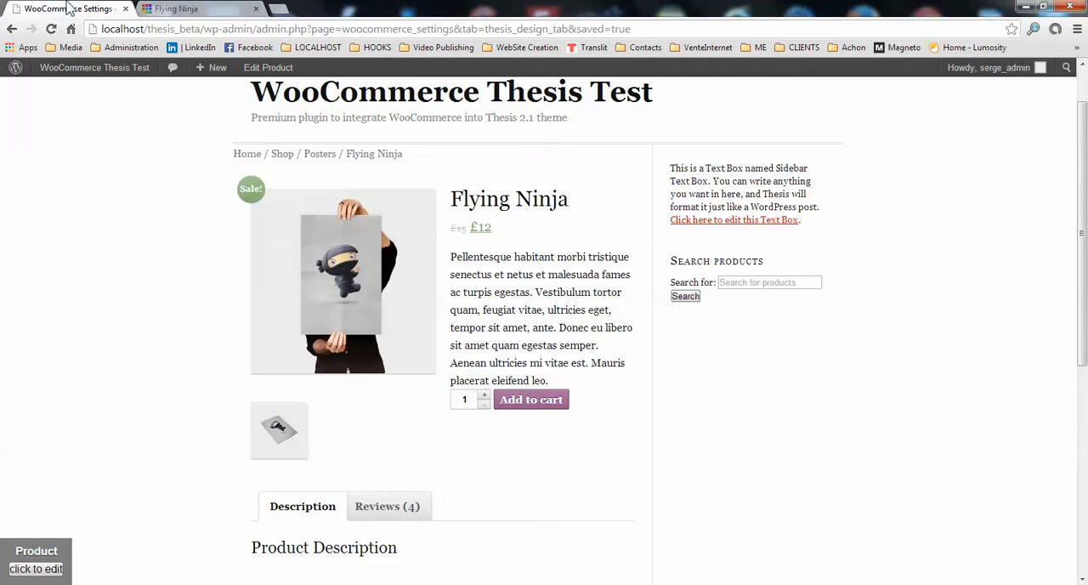
scroll(223, 399, "down", 7)
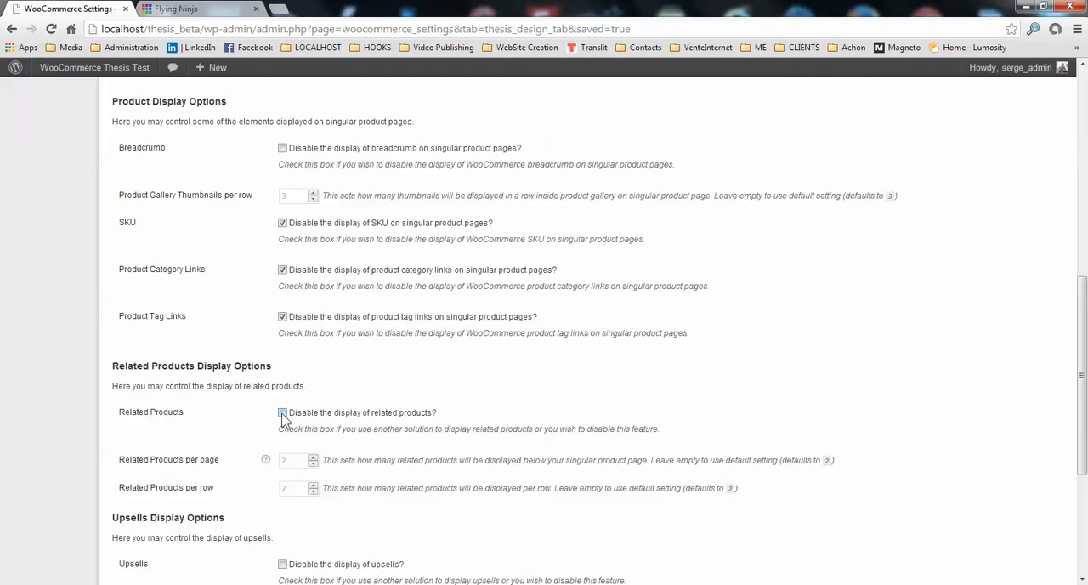
scroll(282, 414, "down", 2)
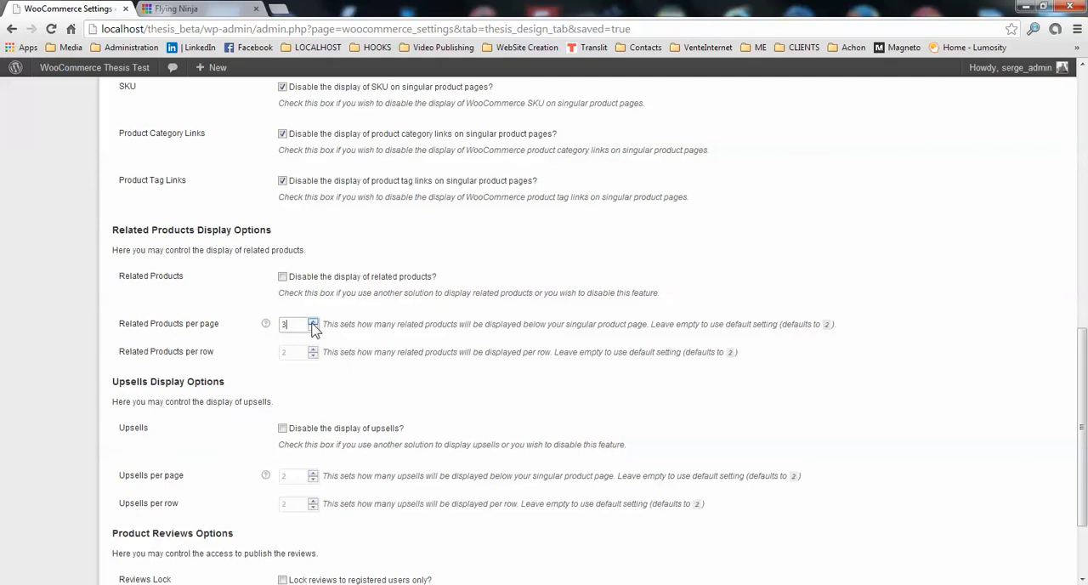
left_click(312, 349)
left_click(314, 355)
scroll(293, 374, "down", 3)
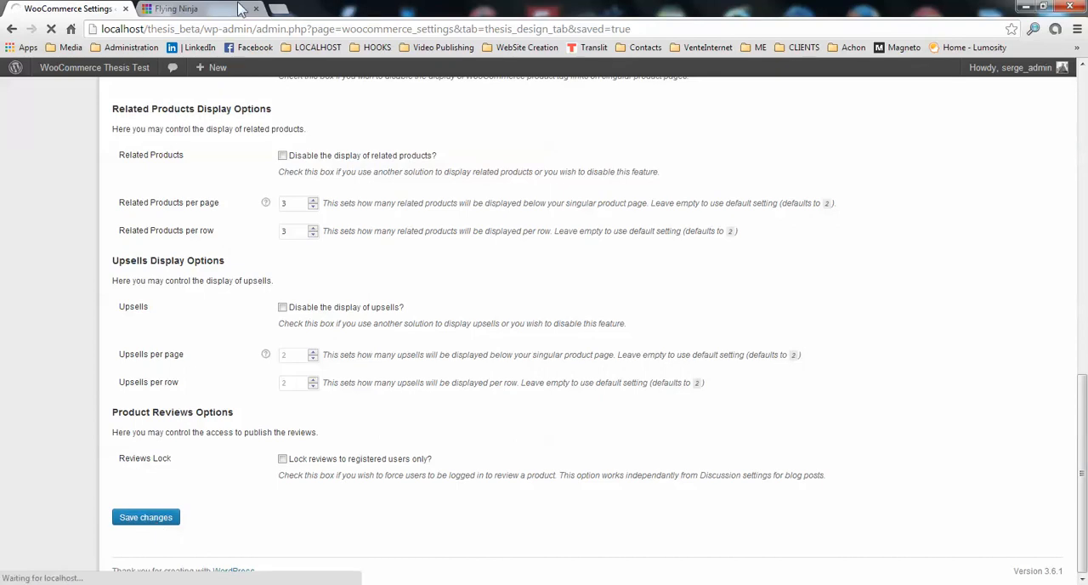
Reload the Flying Ninja product page and check the number and row layout of its related products.
left_click(182, 8)
left_click(52, 31)
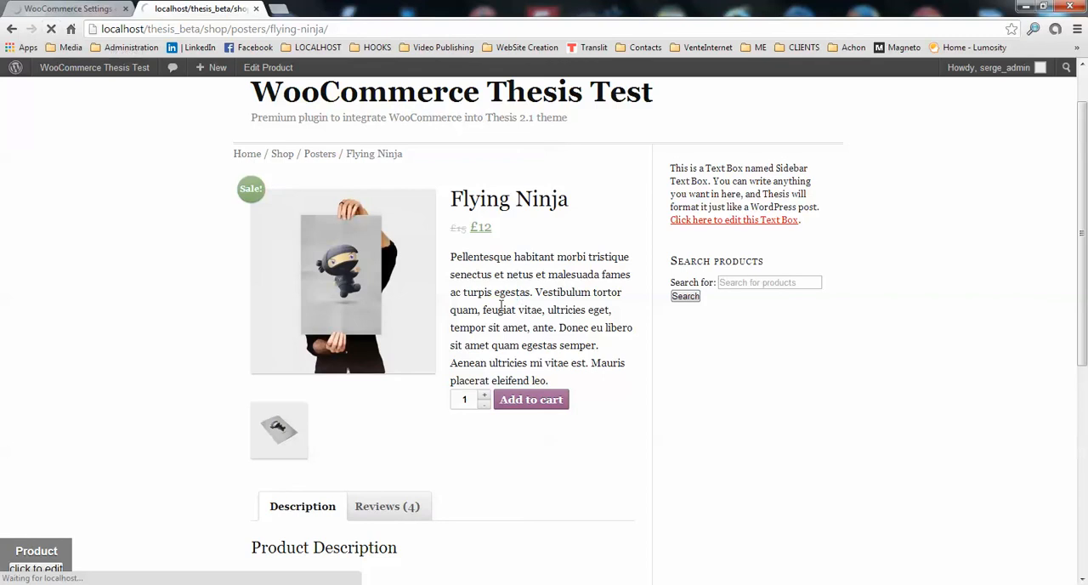
scroll(504, 303, "down", 5)
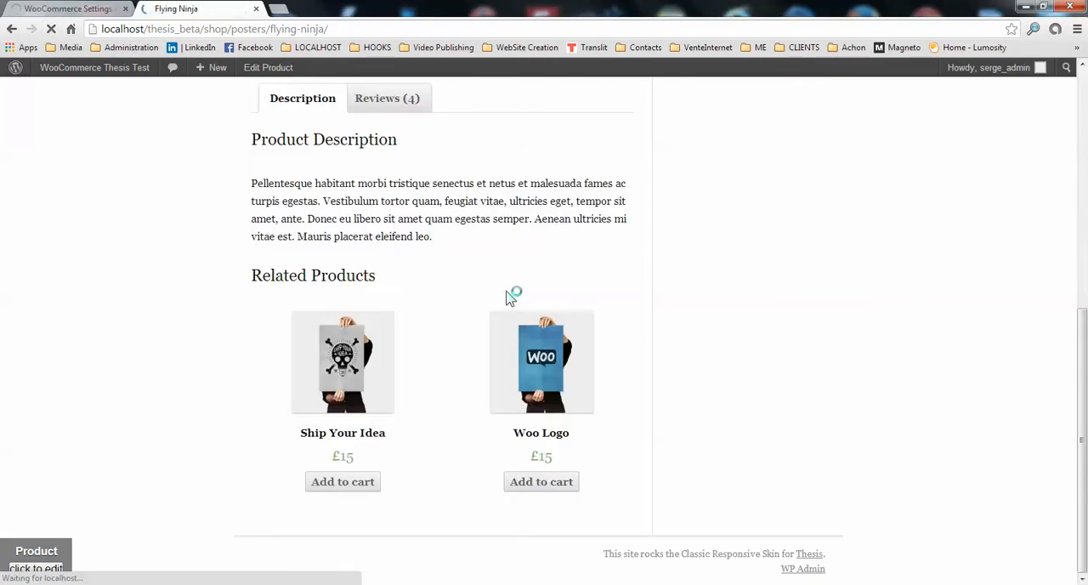
scroll(535, 365, "down", 2)
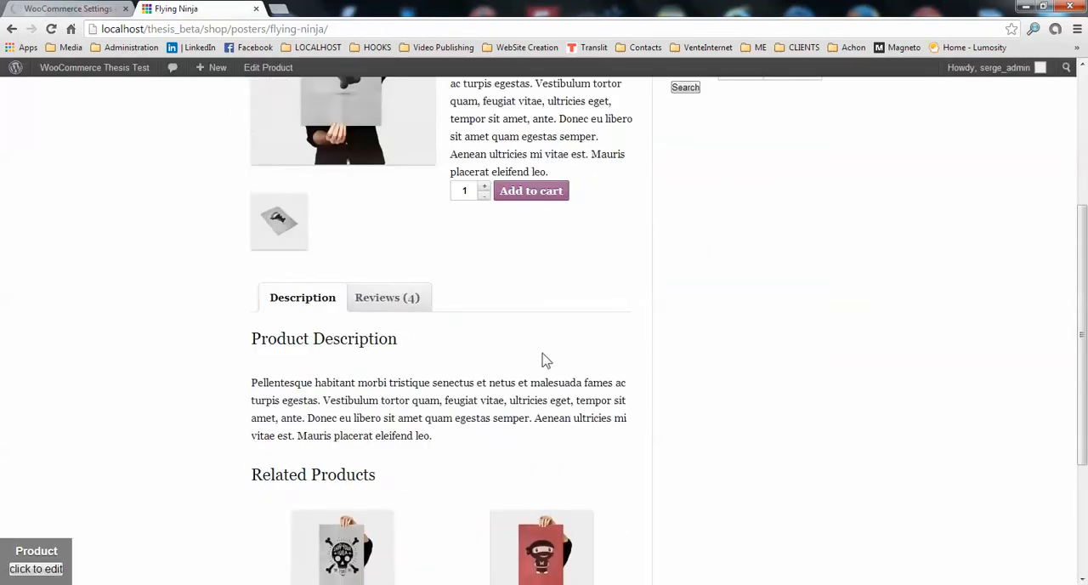
scroll(544, 360, "down", 3)
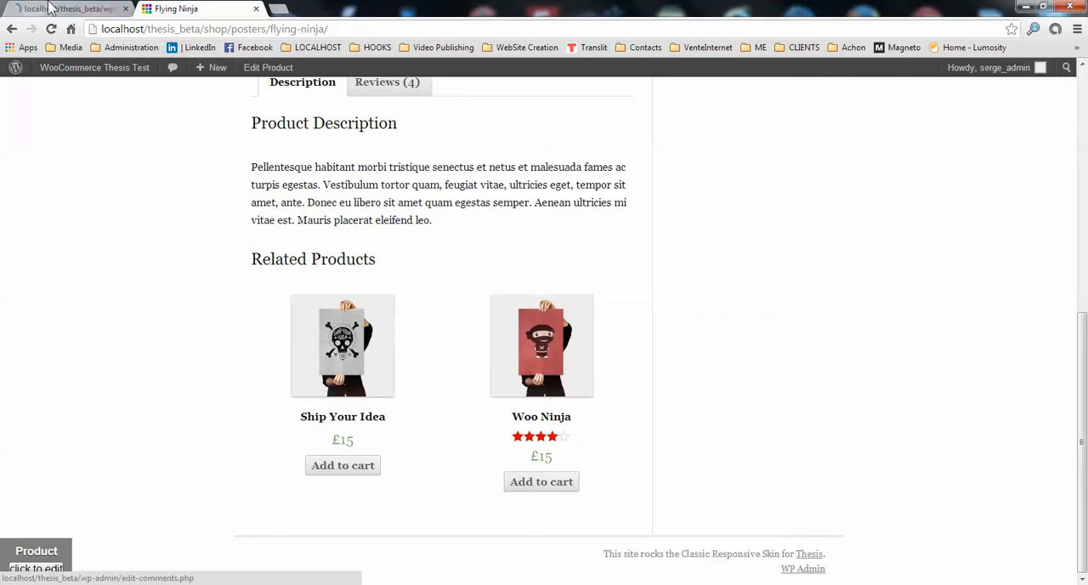
left_click(51, 28)
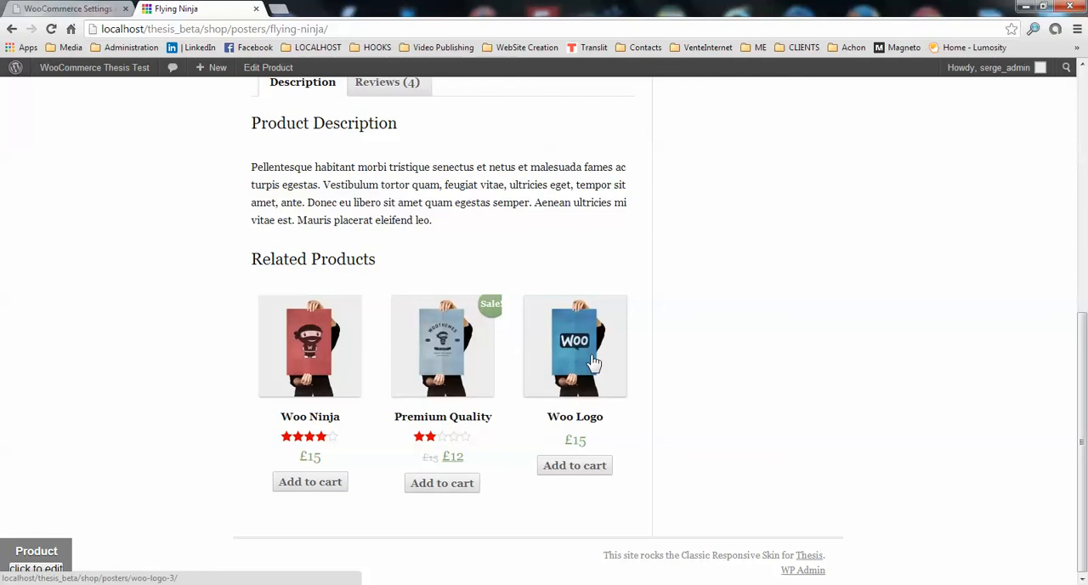
scroll(587, 349, "up", 1)
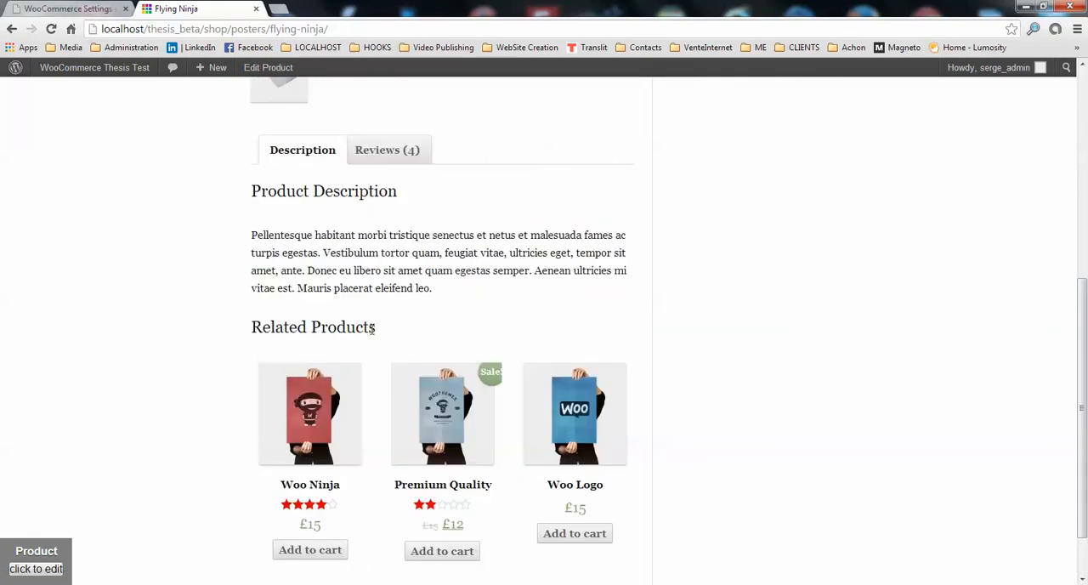
Disable the display of related products in the Thesis store options, and save the changes.
left_click(64, 9)
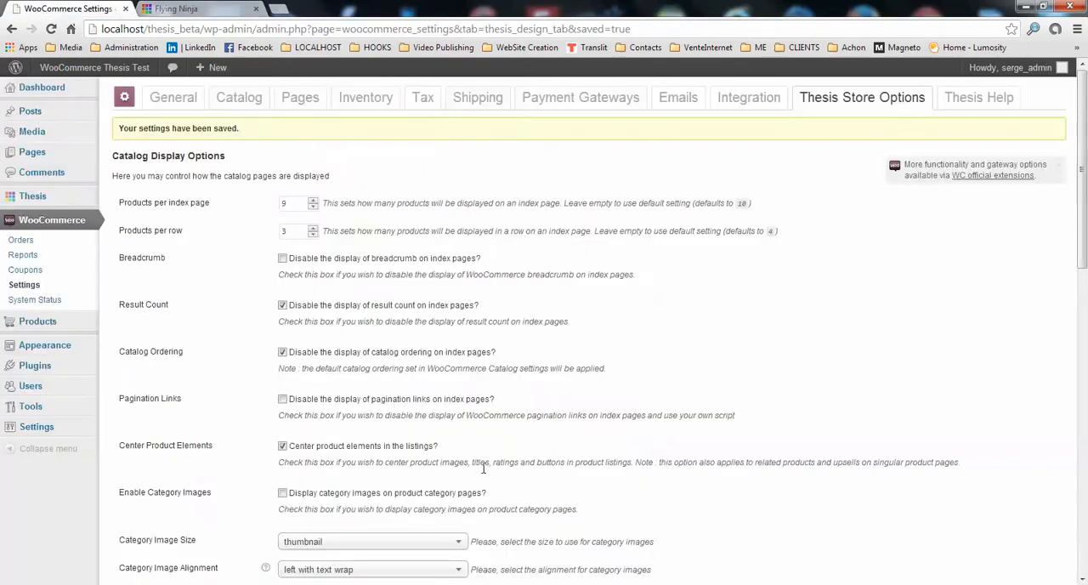
scroll(414, 429, "down", 5)
scroll(414, 430, "down", 3)
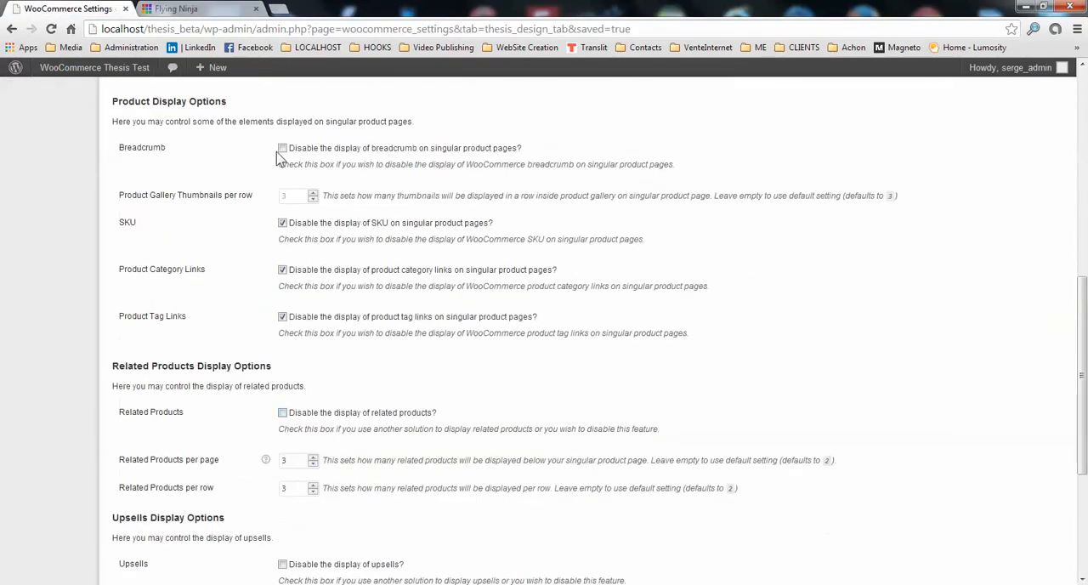
left_click(283, 414)
scroll(219, 442, "down", 3)
left_click(140, 518)
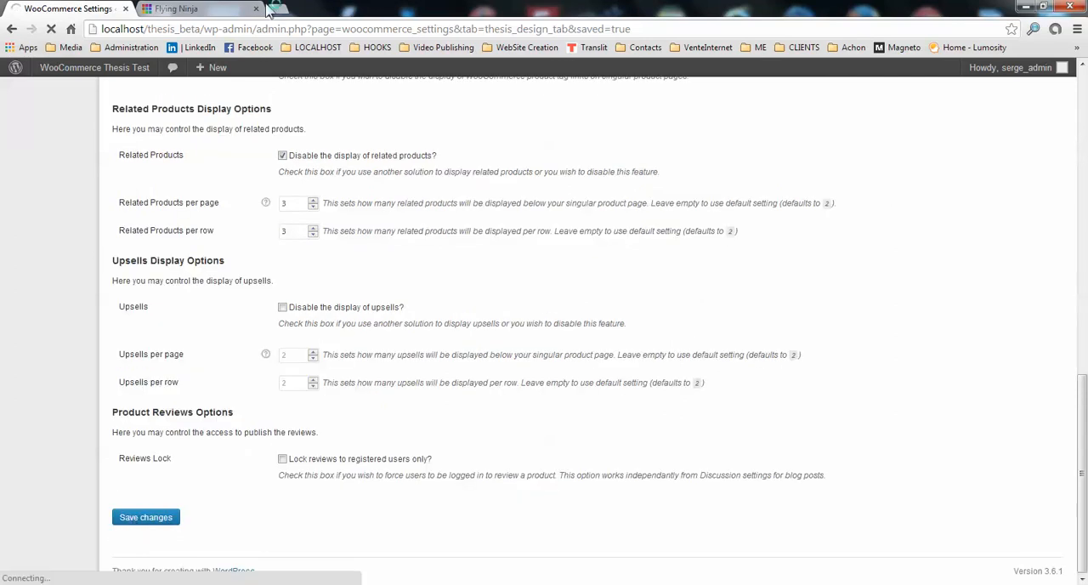
Reload the Flying Ninja product page and check the area below the product description for related products.
left_click(209, 8)
left_click(51, 29)
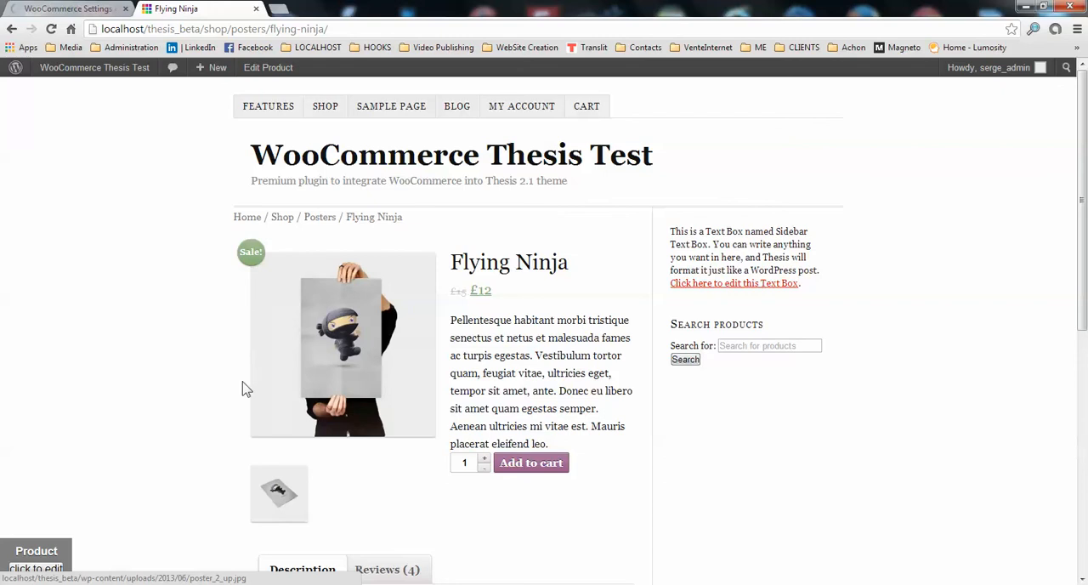
scroll(243, 383, "down", 5)
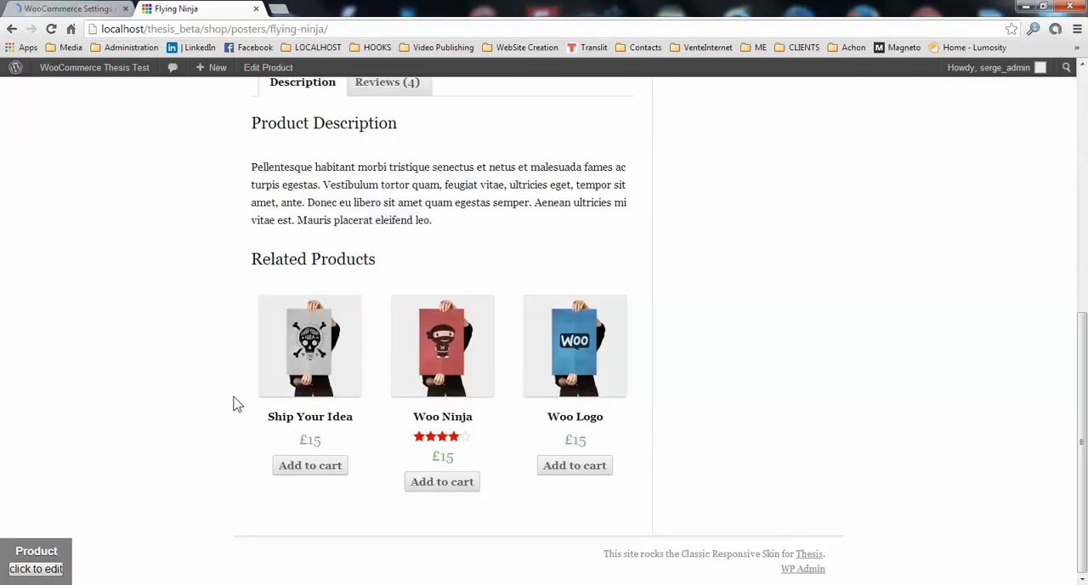
scroll(237, 400, "up", 3)
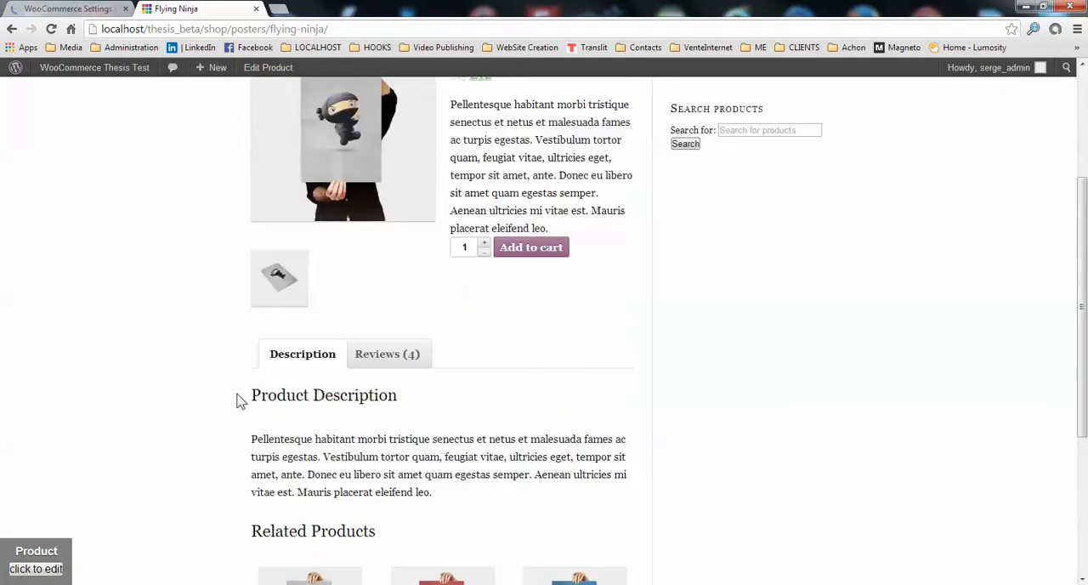
left_click(51, 30)
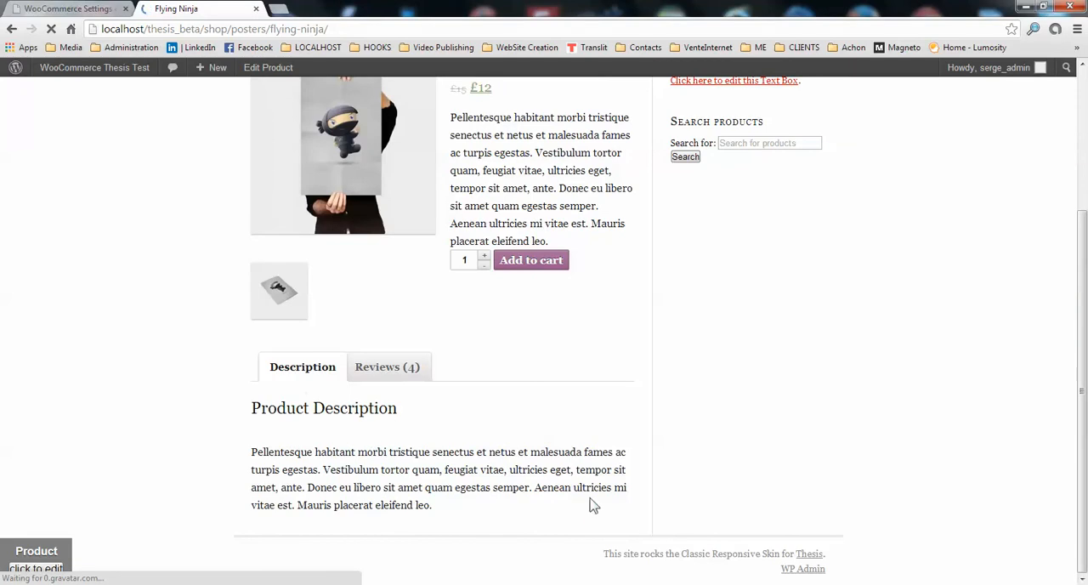
Re-enable the display of related products in the Thesis store options, and save the changes.
left_click(95, 9)
scroll(297, 410, "down", 5)
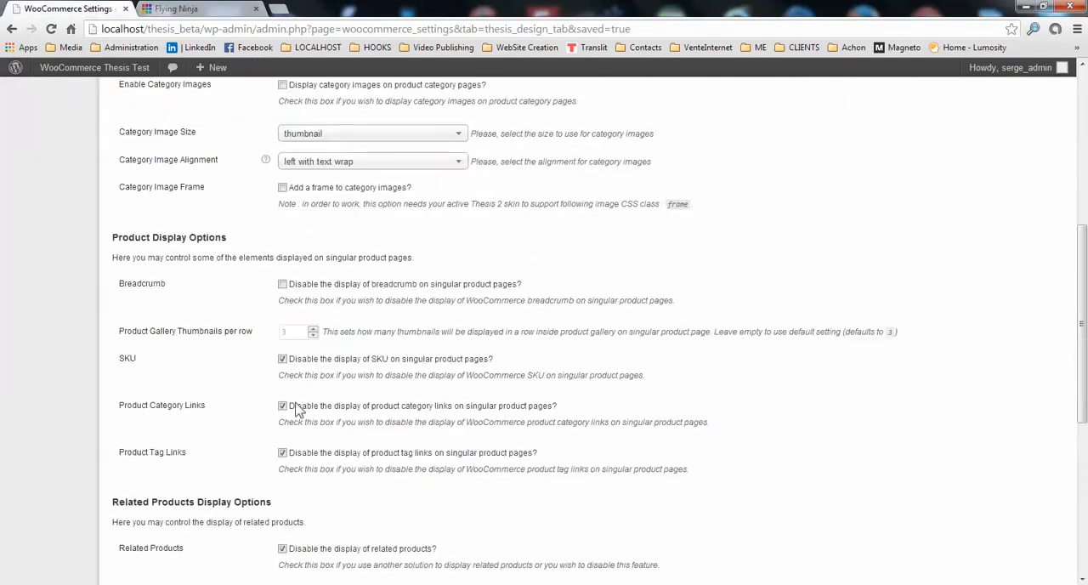
scroll(306, 391, "down", 3)
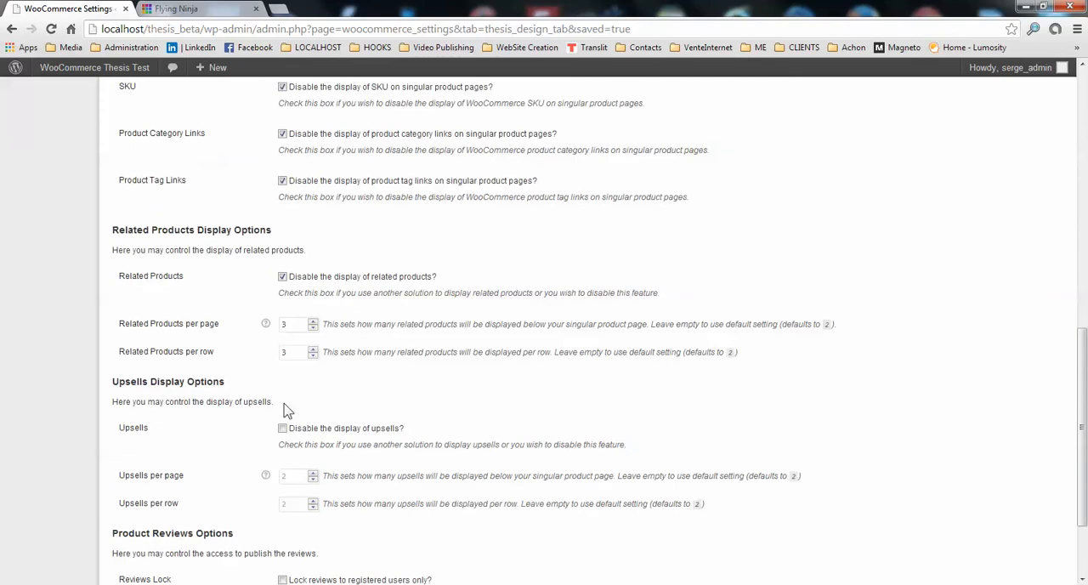
left_click(282, 277)
scroll(200, 532, "down", 2)
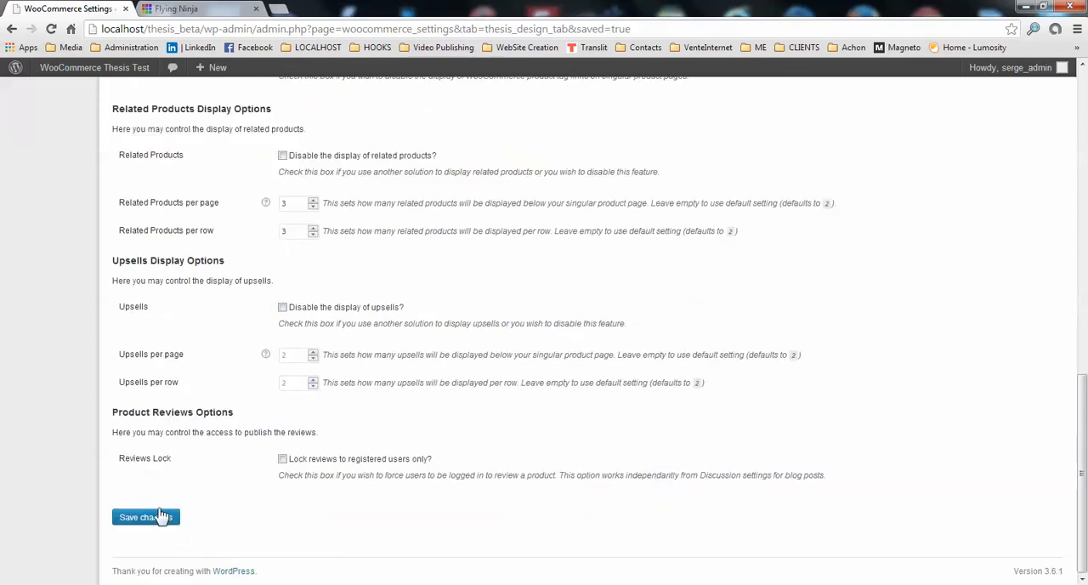
left_click(147, 516)
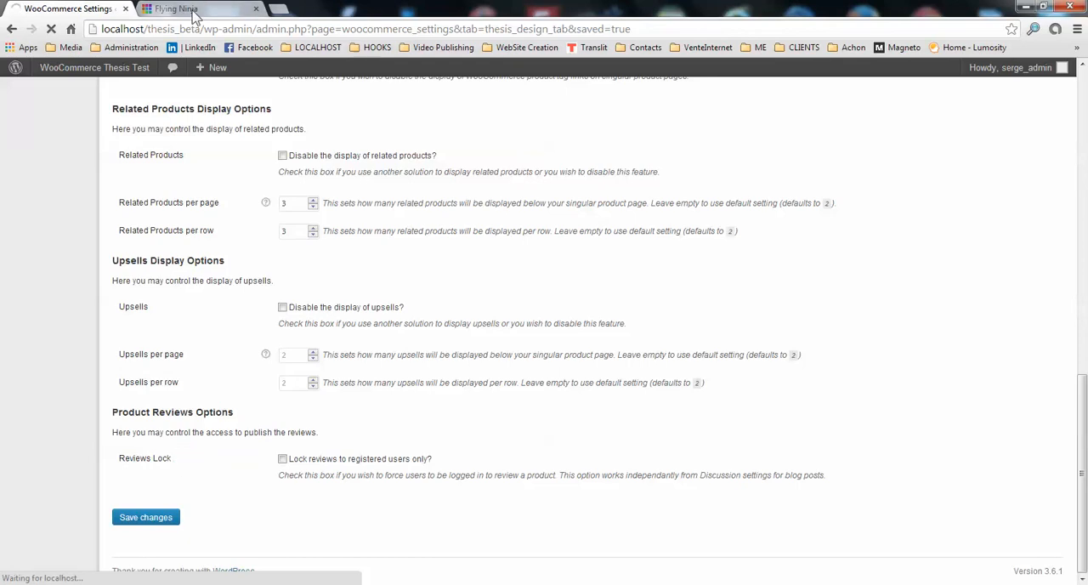
Open the reviews of the Flying Ninja product and look through them down to the option for adding a review.
key("ctrl+Tab")
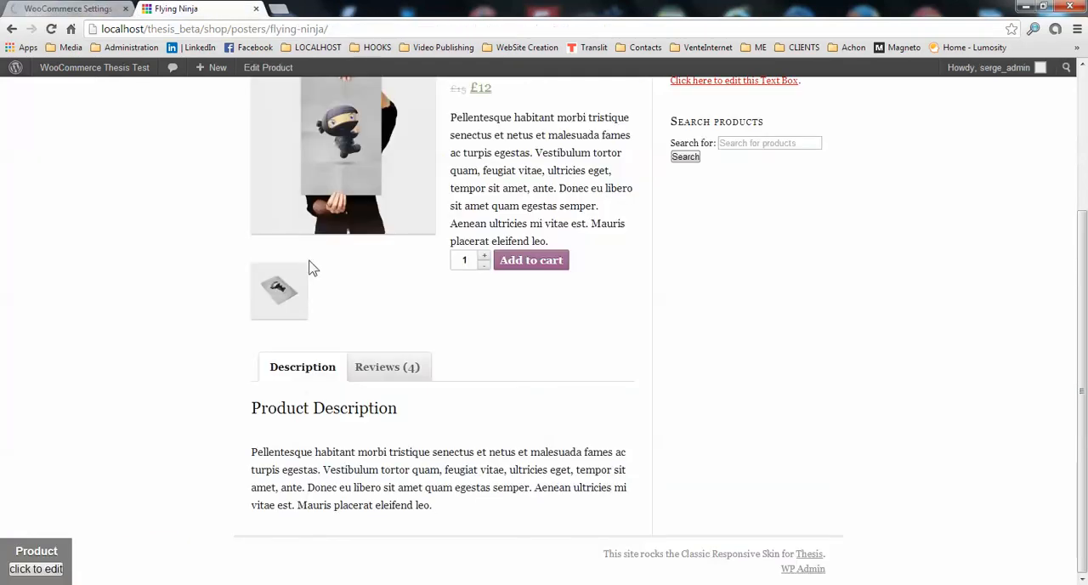
left_click(368, 374)
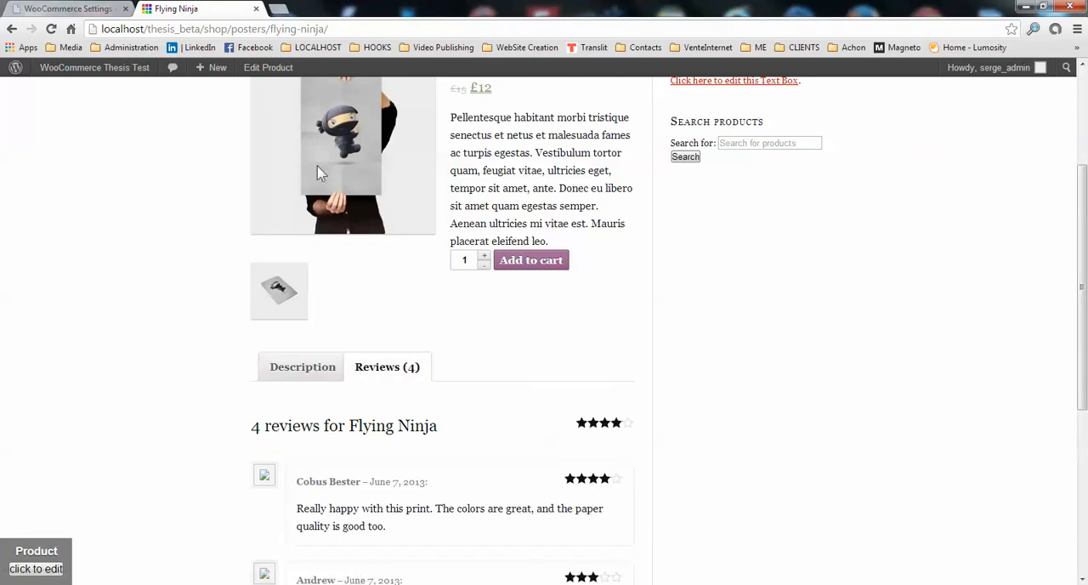
scroll(424, 459, "down", 3)
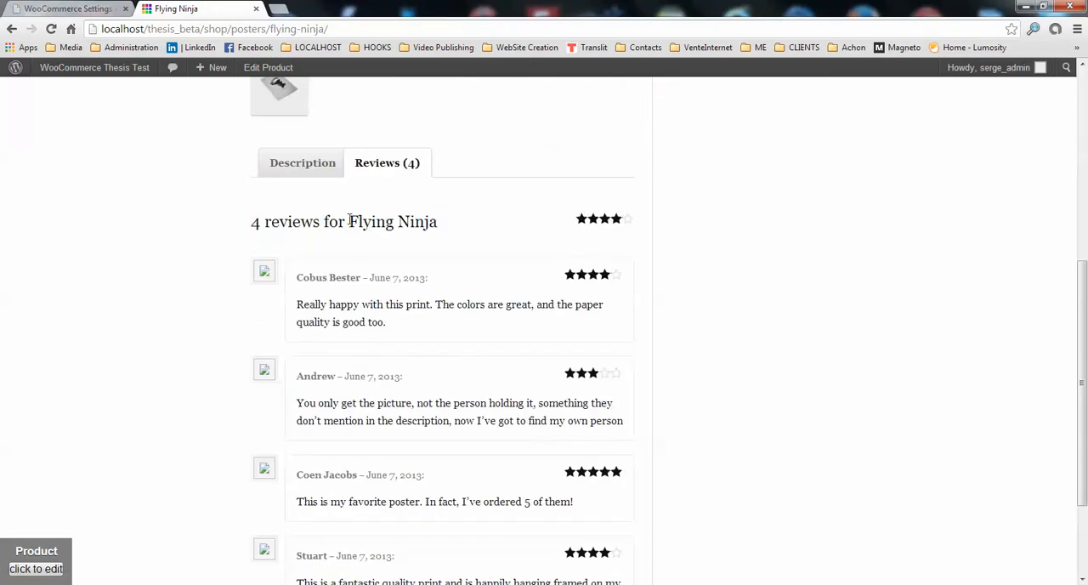
scroll(408, 336, "down", 2)
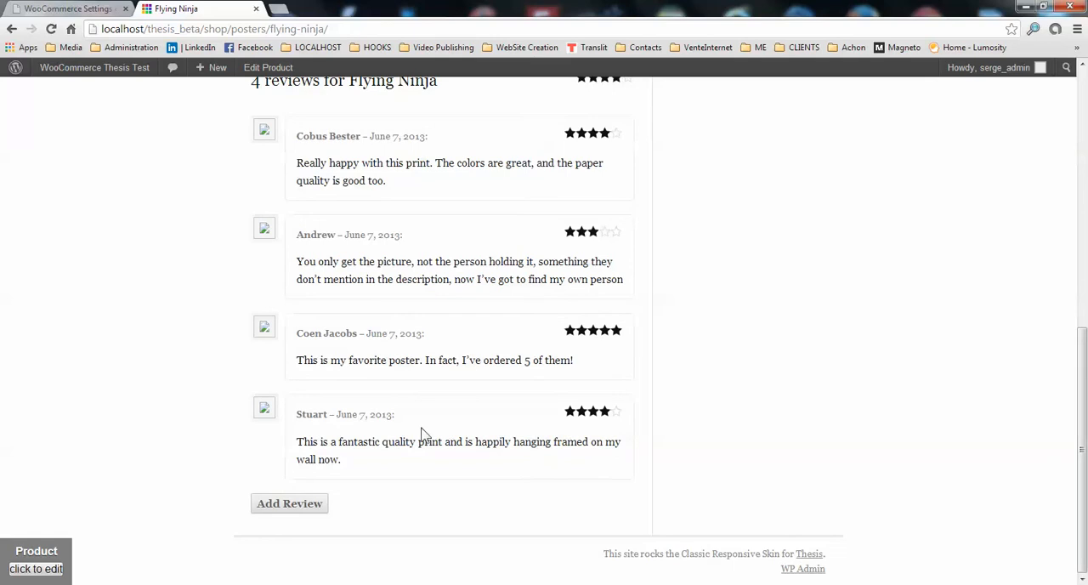
Lock product reviews to registered users only in the Thesis store options, and save the changes.
left_click(80, 9)
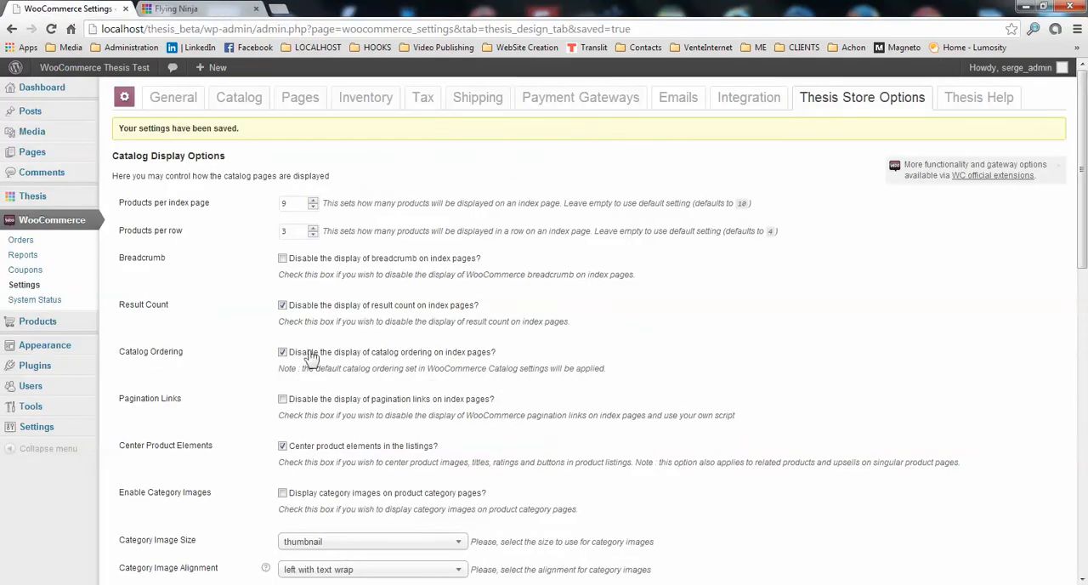
scroll(227, 400, "down", 4)
scroll(227, 410, "down", 5)
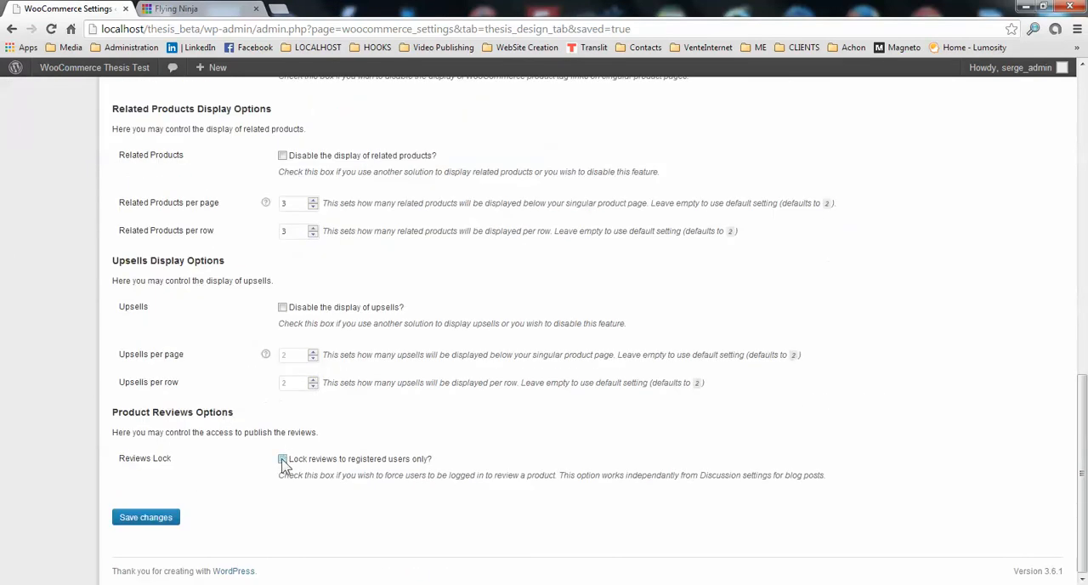
left_click(170, 525)
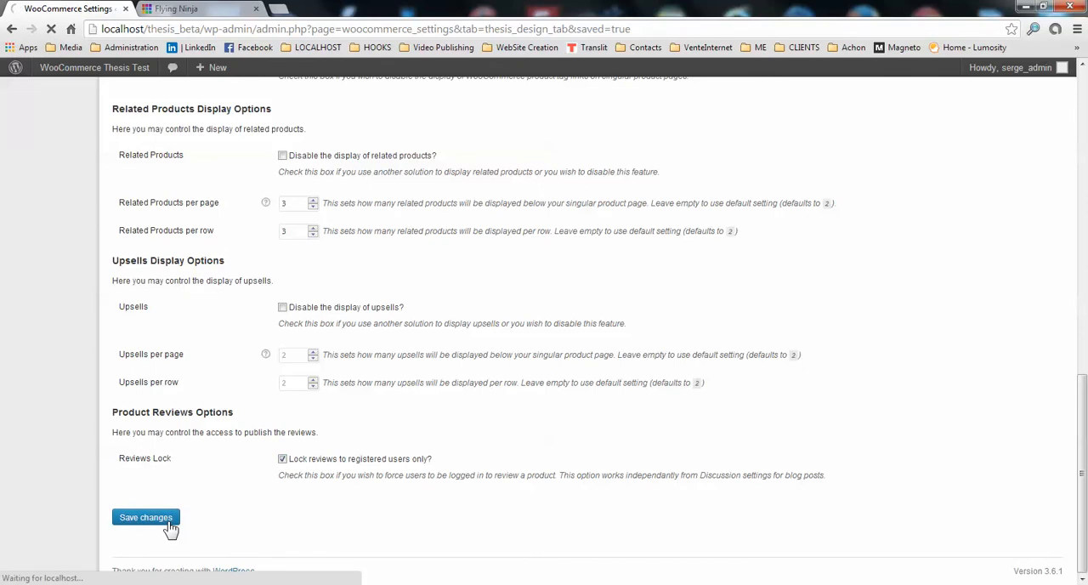
Copy the web address of the Flying Ninja product page, and log out of the WordPress site.
left_click(224, 14)
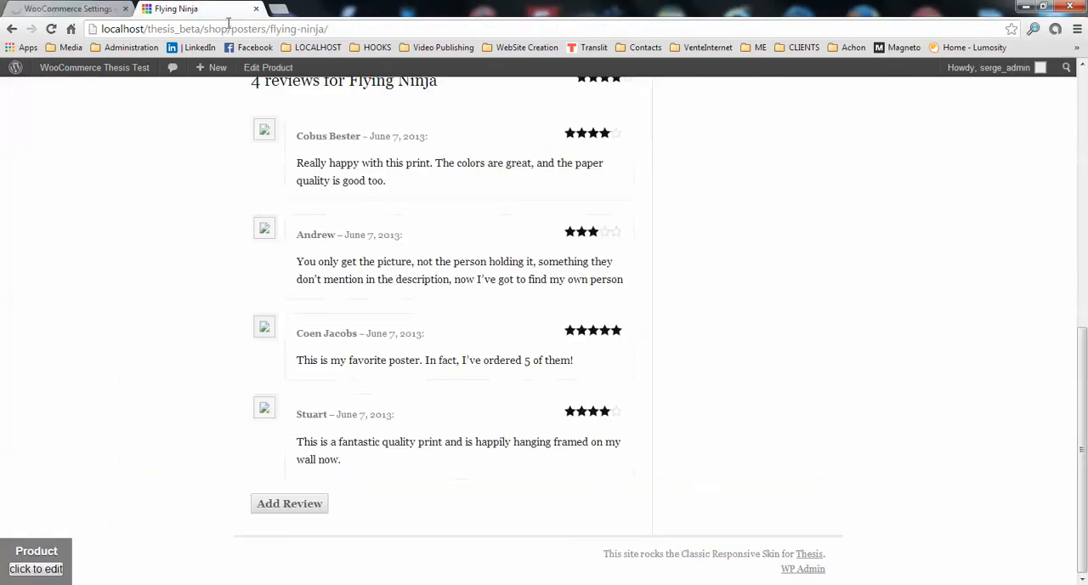
scroll(468, 242, "up", 5)
left_click(293, 29)
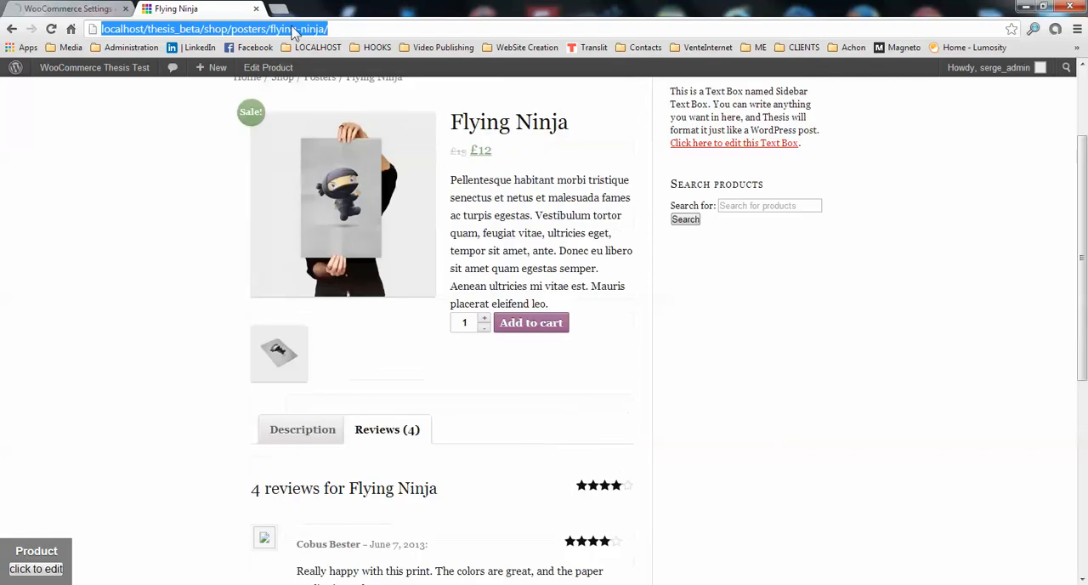
right_click(293, 29)
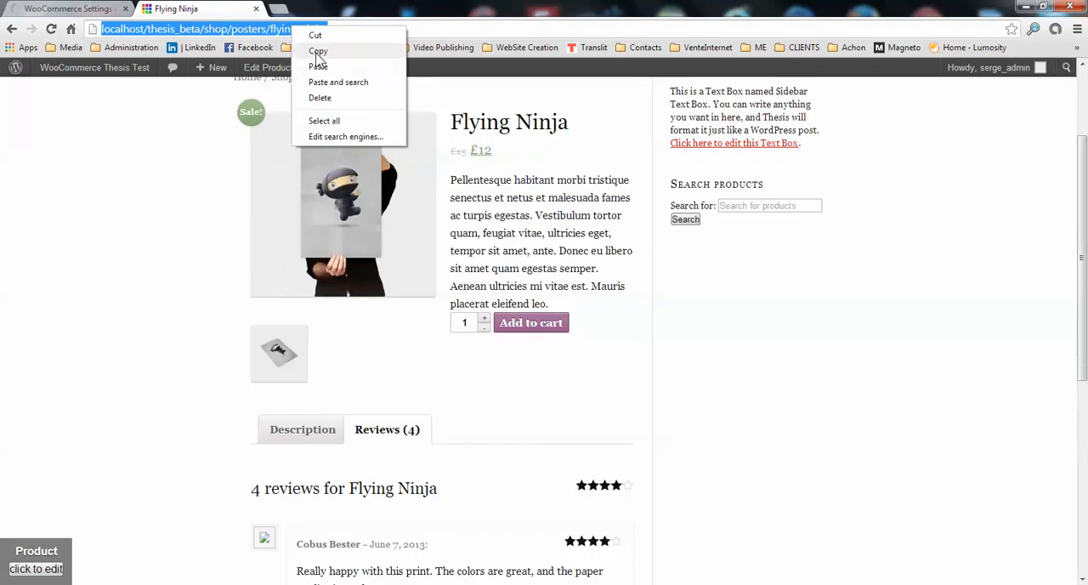
left_click(318, 52)
scroll(974, 238, "up", 2)
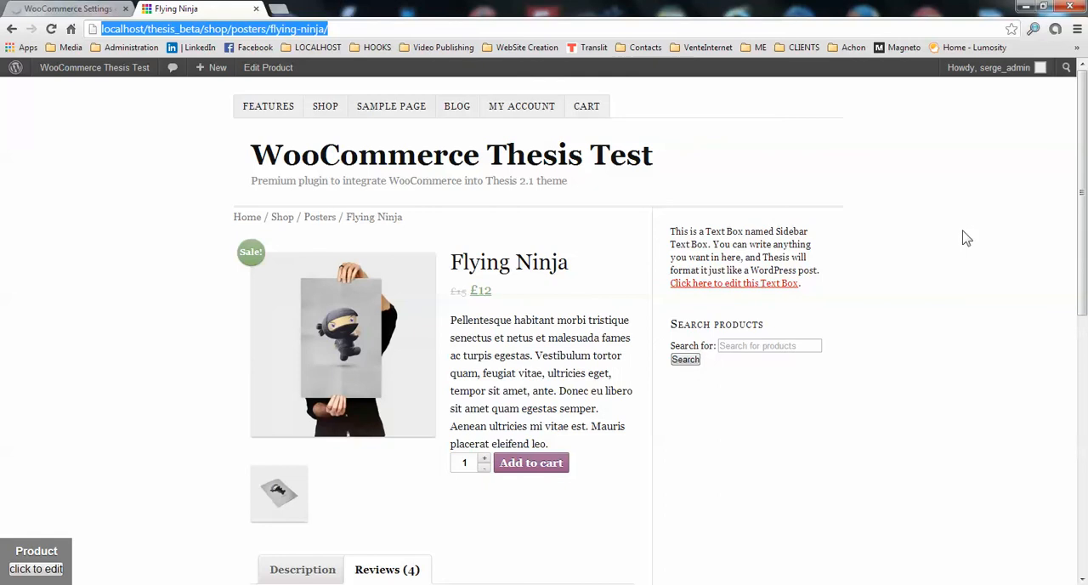
mouse_move(982, 72)
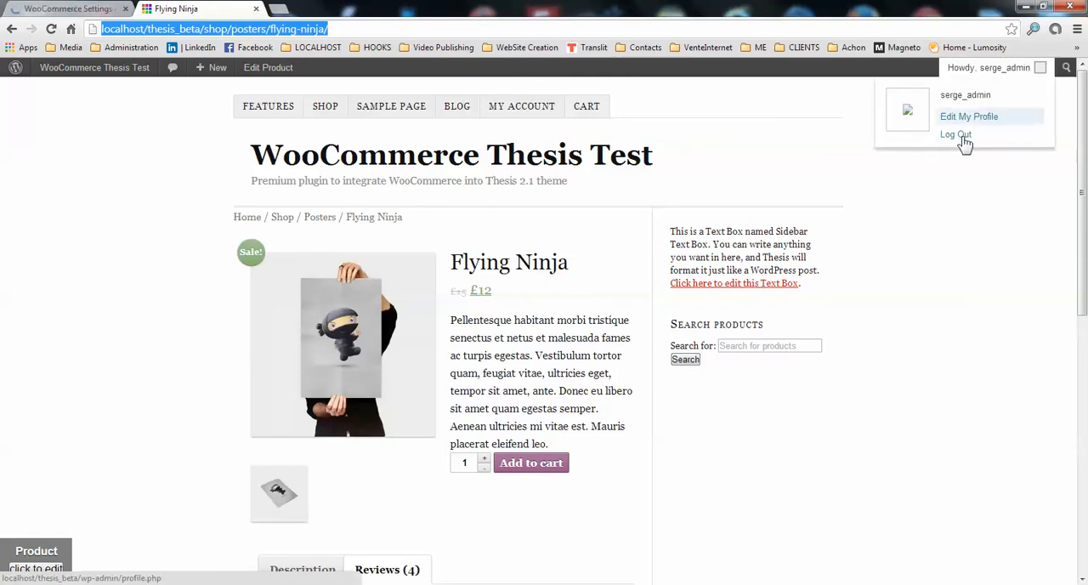
left_click(956, 135)
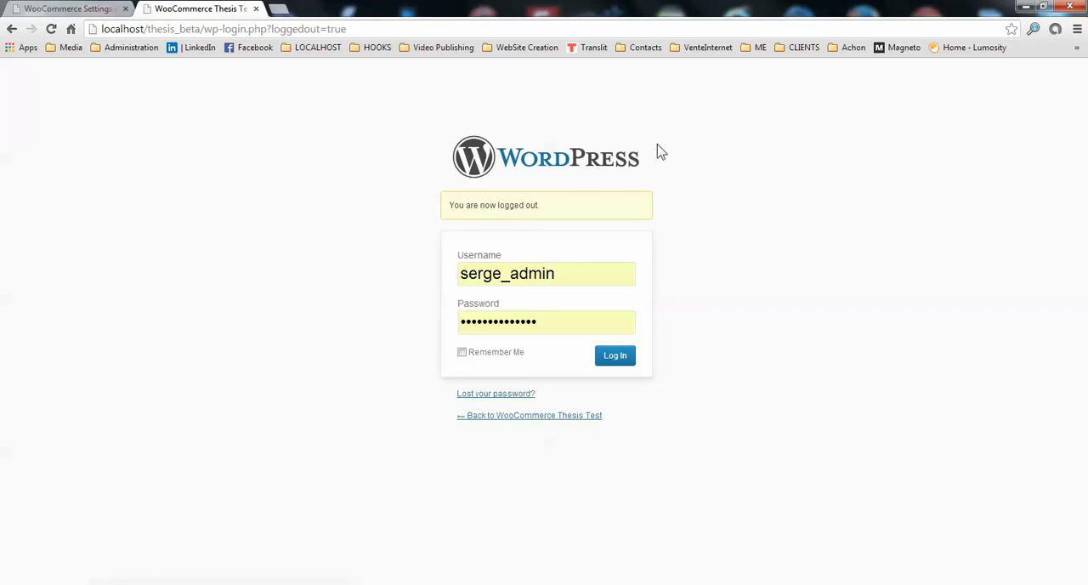
Load the copied Flying Ninja product address as a logged-out visitor and open its reviews.
left_click(372, 28)
key("ctrl+v")
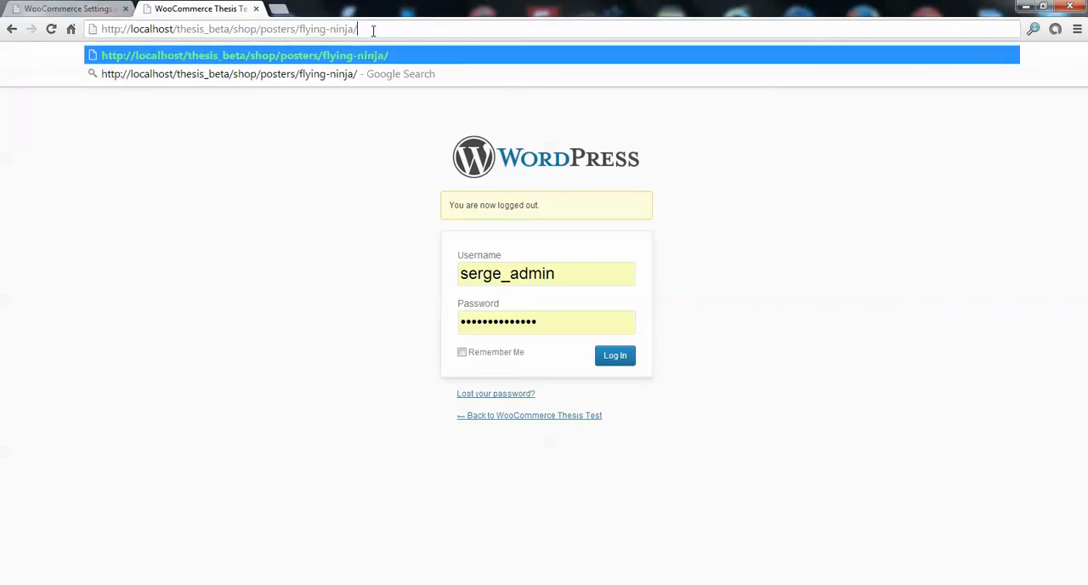
key("Return")
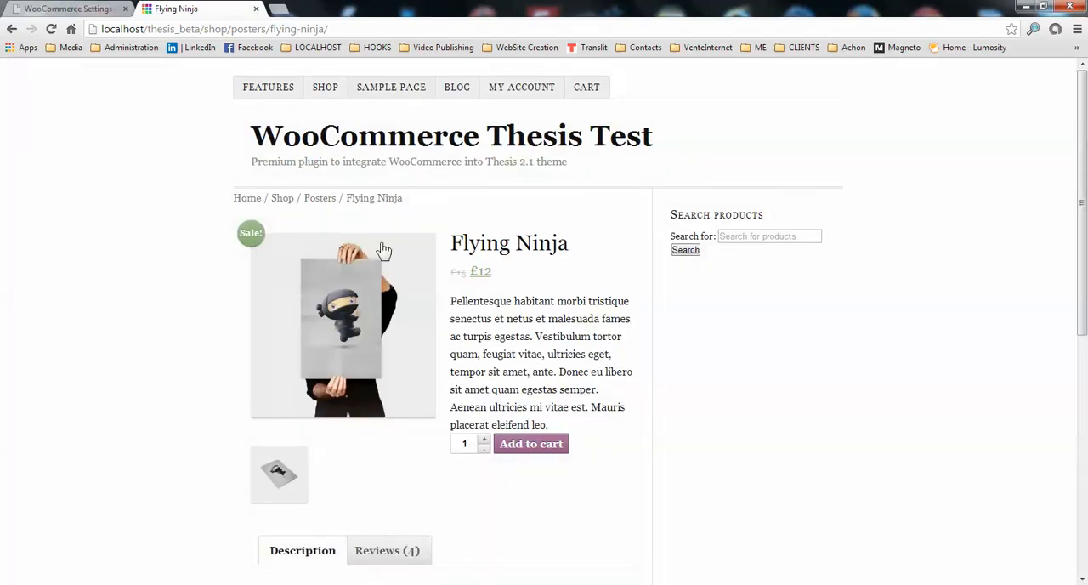
scroll(476, 315, "down", 4)
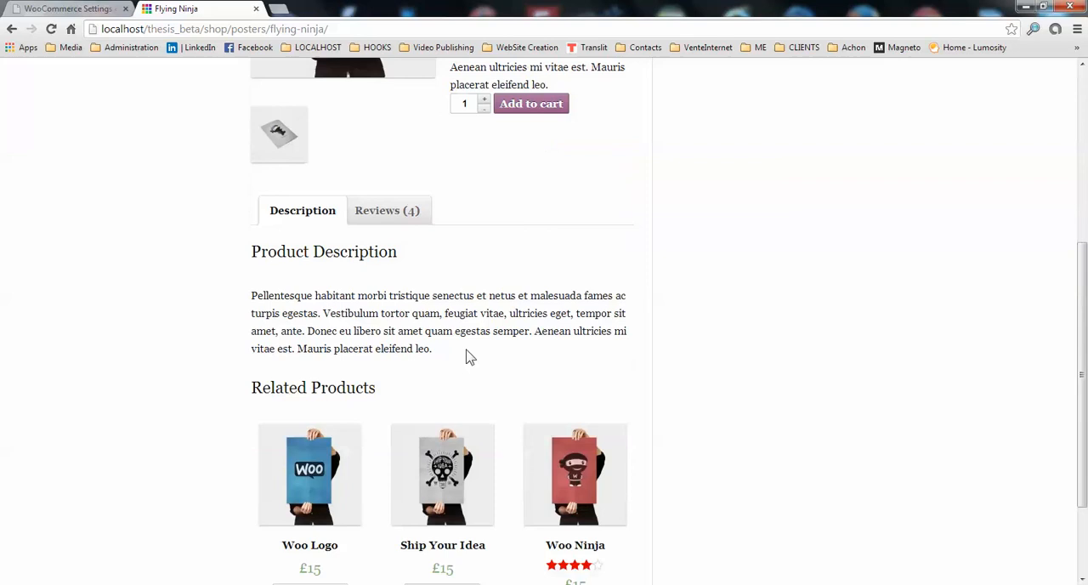
scroll(470, 356, "down", 2)
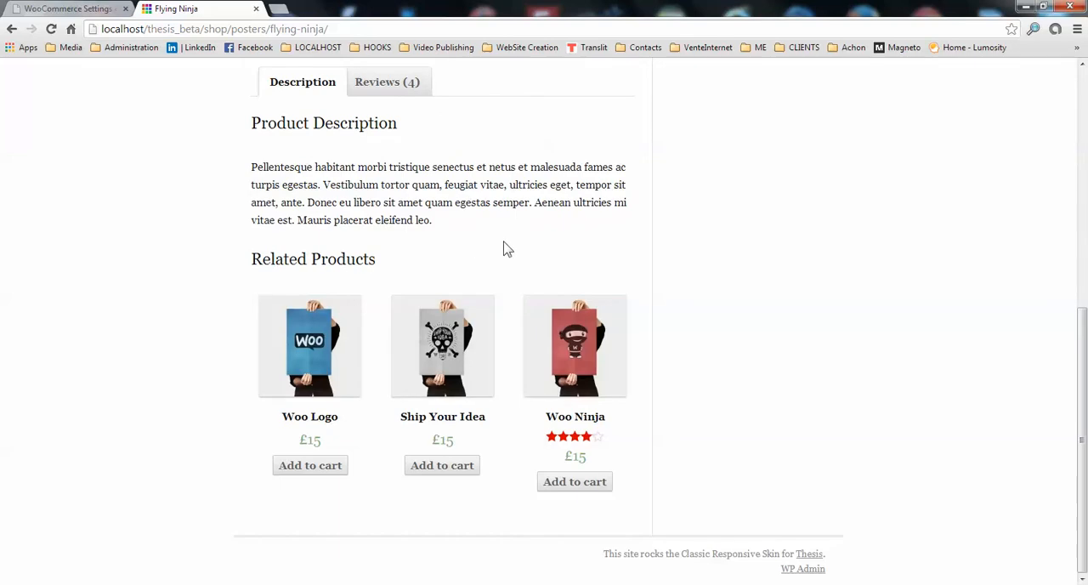
left_click(371, 90)
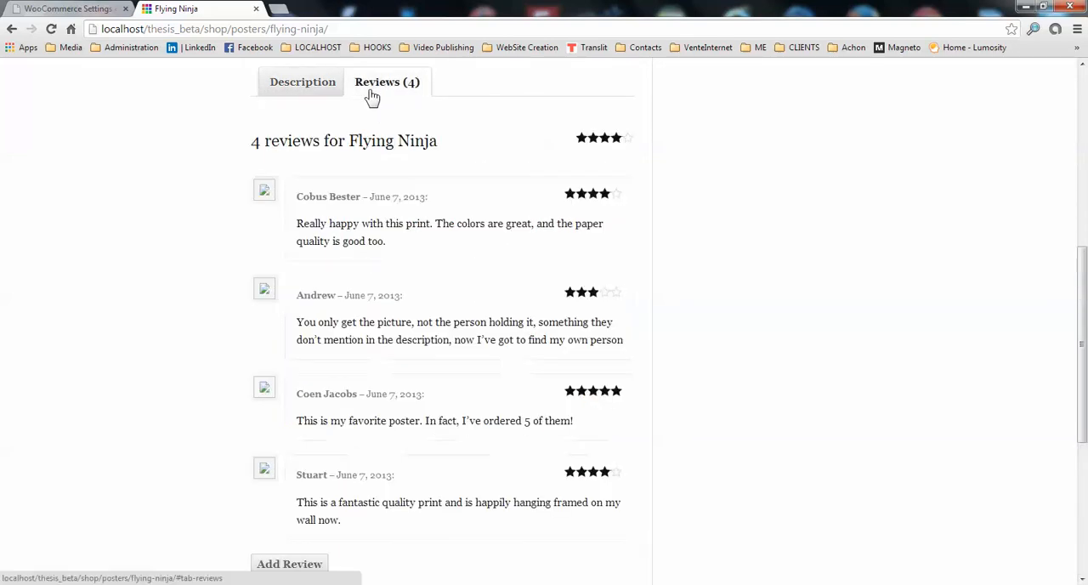
Start adding a Flying Ninja review as a logged-out visitor, follow the login link, and log in with the saved credentials.
scroll(425, 340, "down", 4)
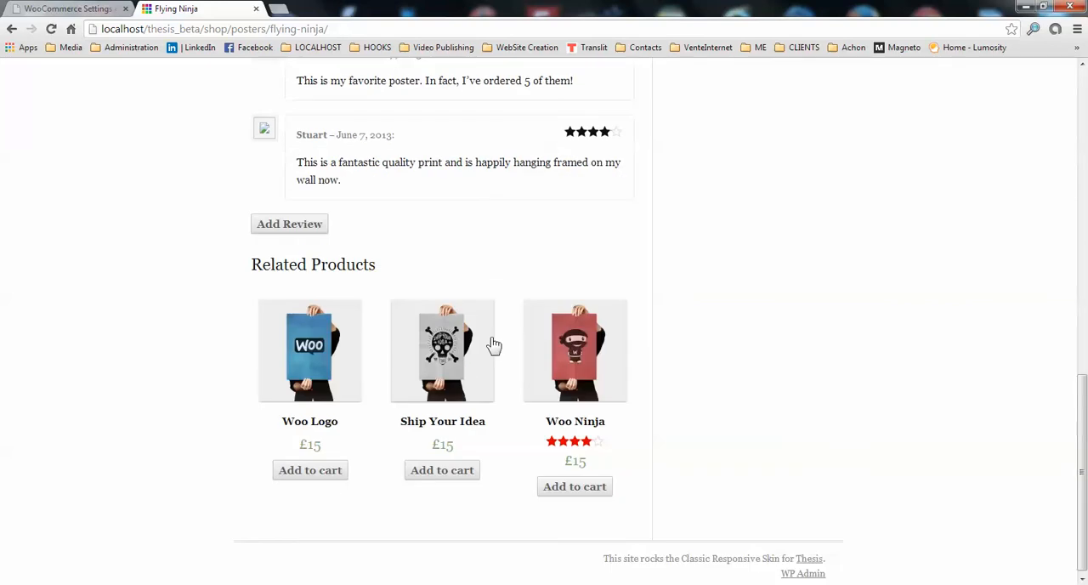
left_click(300, 228)
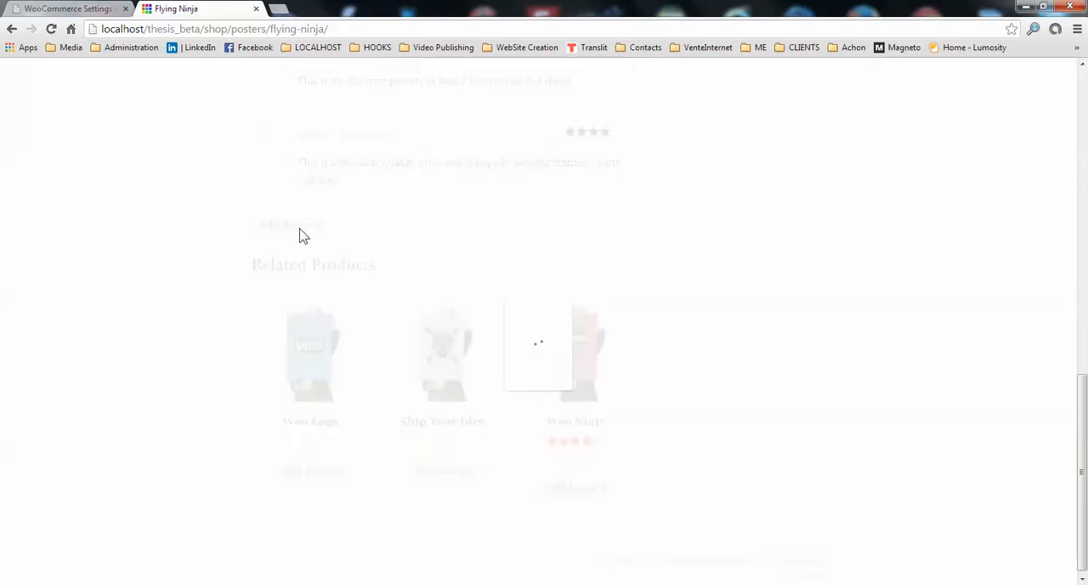
left_click(448, 361)
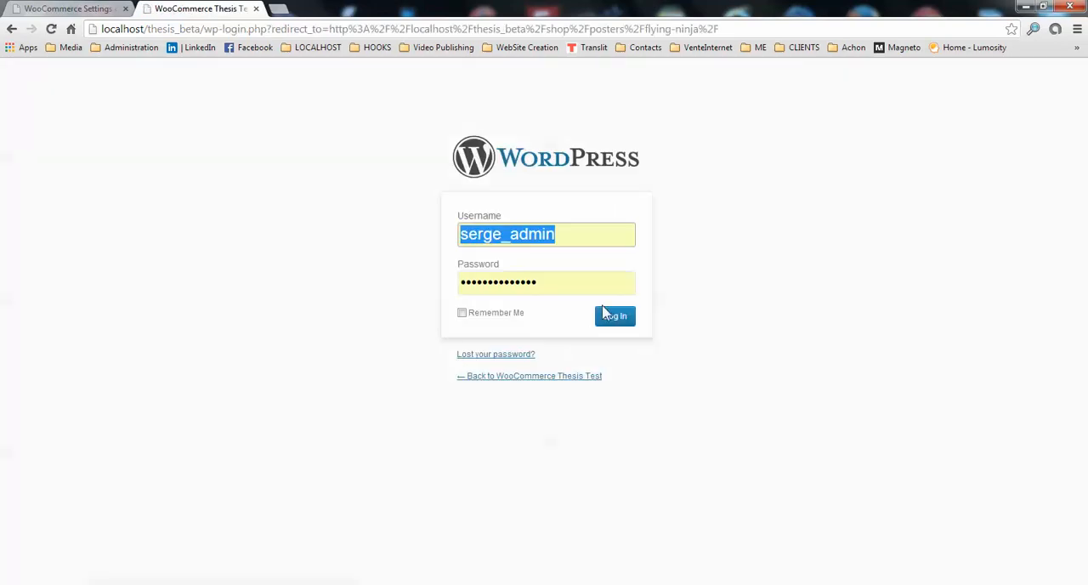
left_click(607, 330)
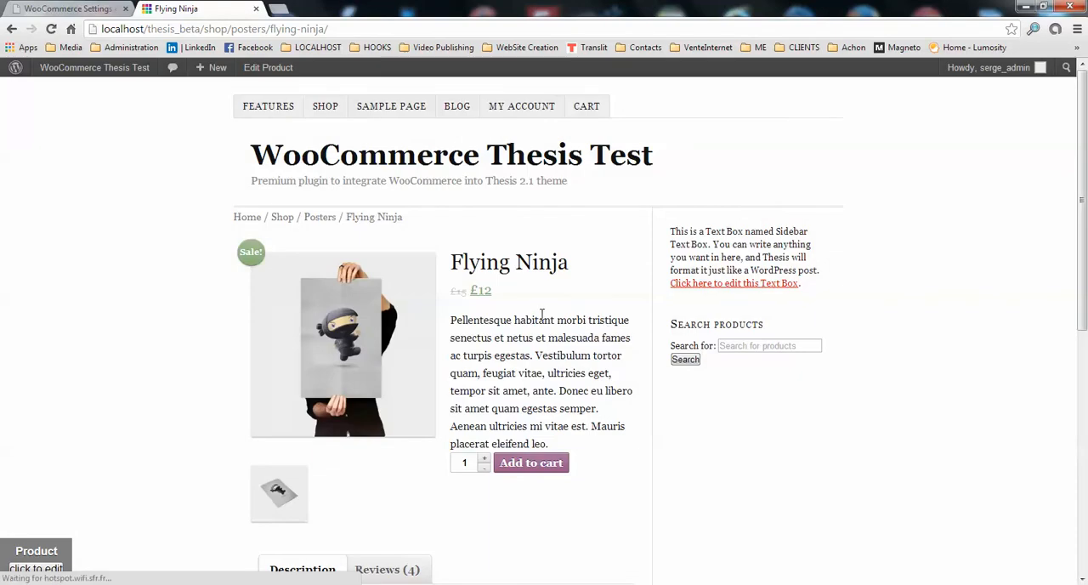
Submit a four-star review reading "good stuff" for the Flying Ninja product, and check it in the review list.
scroll(541, 315, "down", 6)
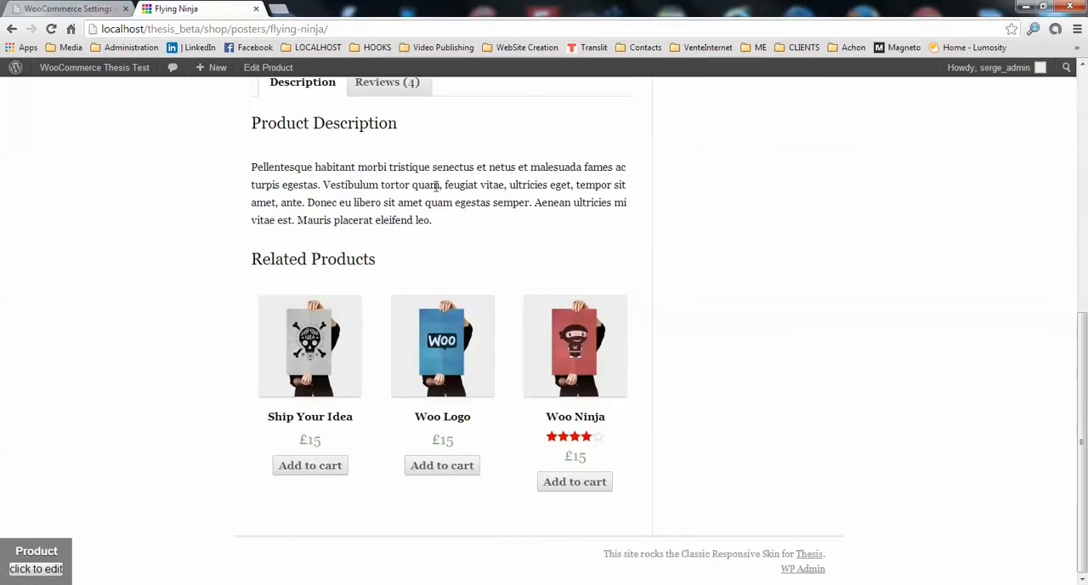
scroll(425, 176, "up", 3)
left_click(387, 288)
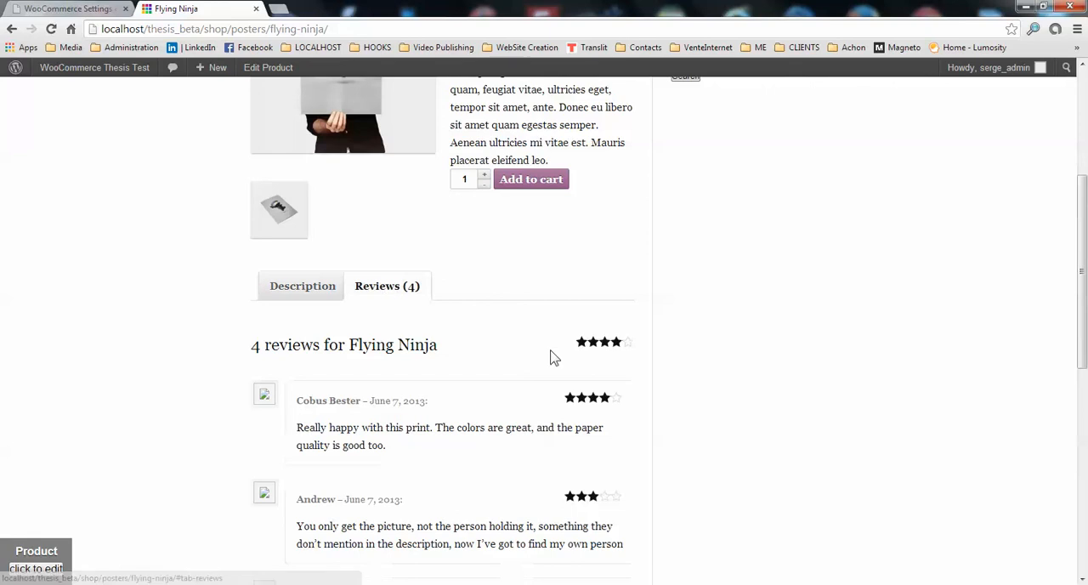
scroll(627, 349, "down", 5)
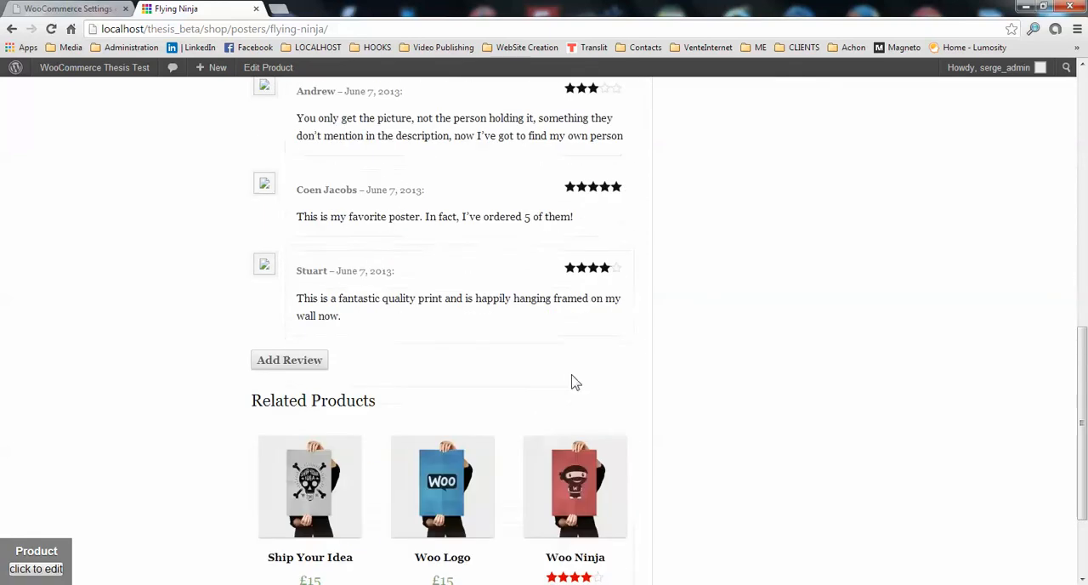
left_click(301, 367)
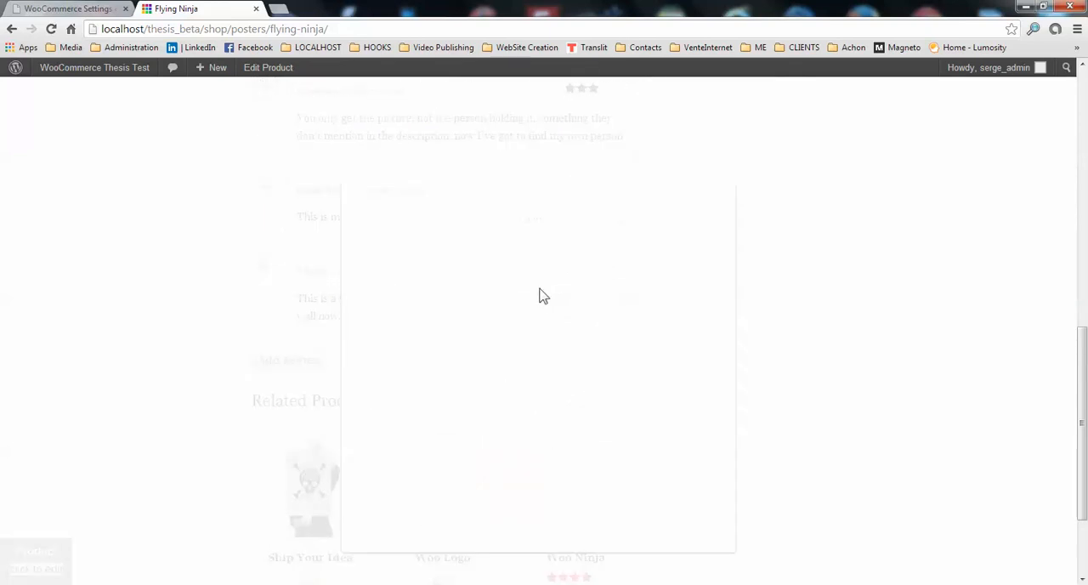
left_click(424, 306)
left_click(418, 370)
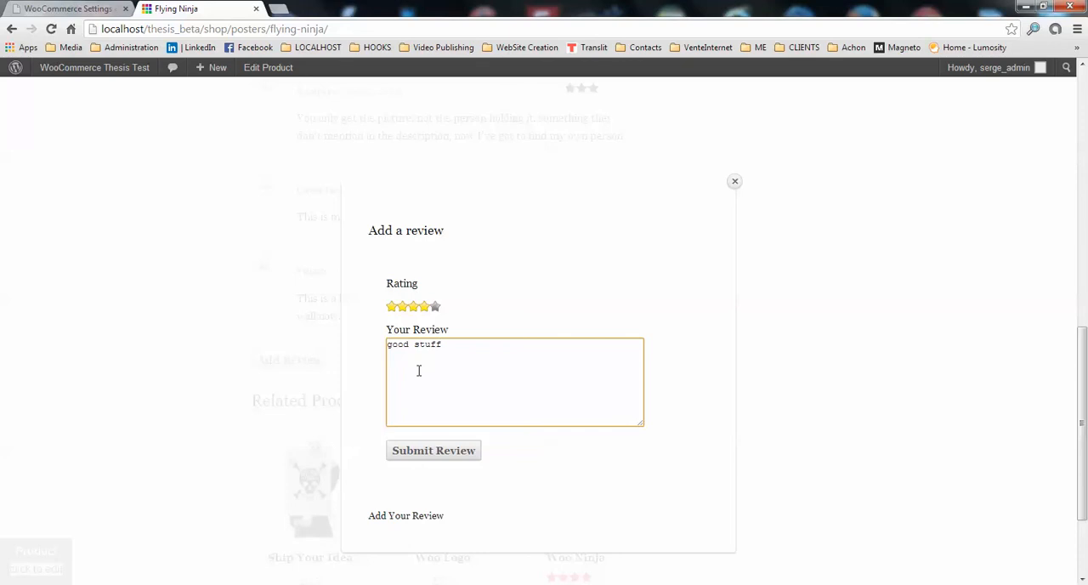
left_click(438, 457)
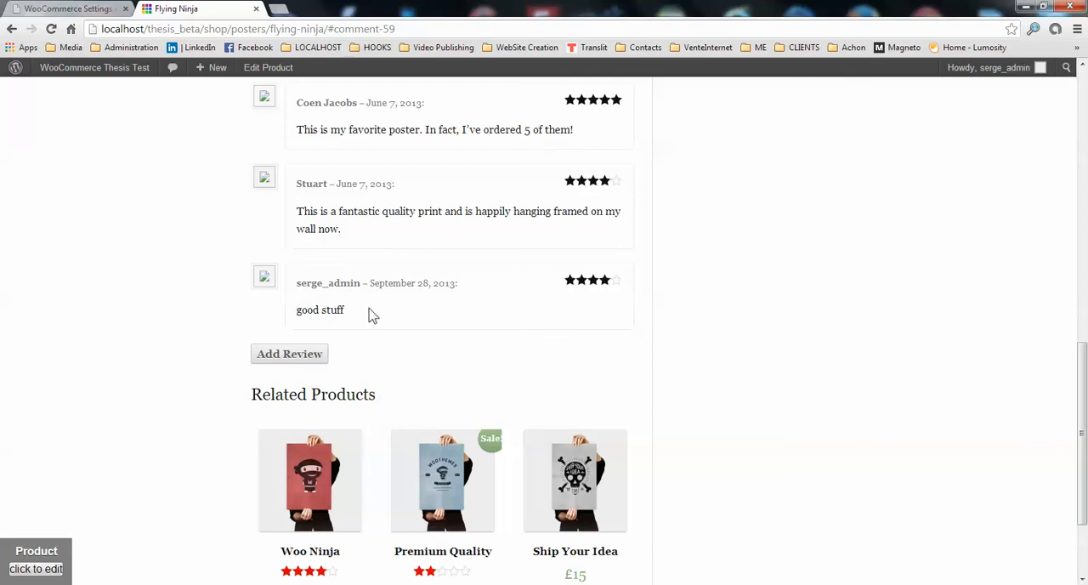
scroll(627, 287, "up", 5)
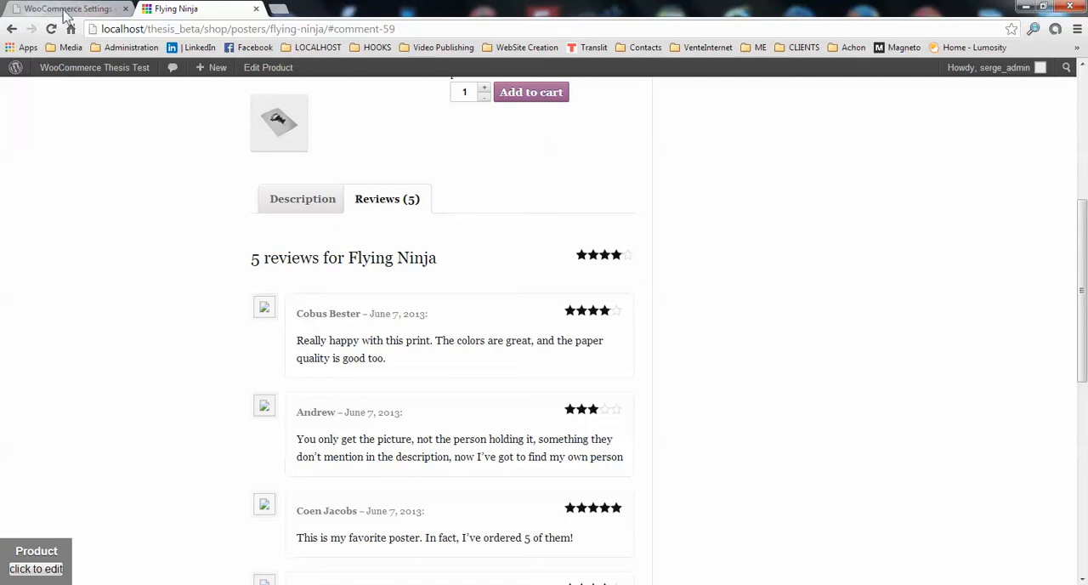
Look through the Thesis store options, and examine the image dimension options in the WooCommerce catalog settings.
left_click(21, 8)
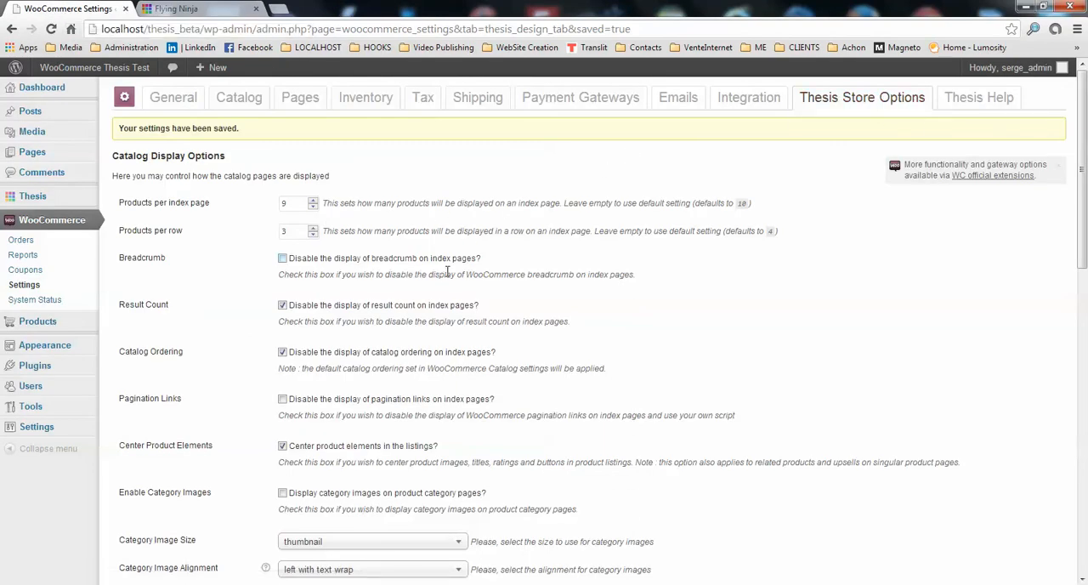
scroll(442, 272, "down", 5)
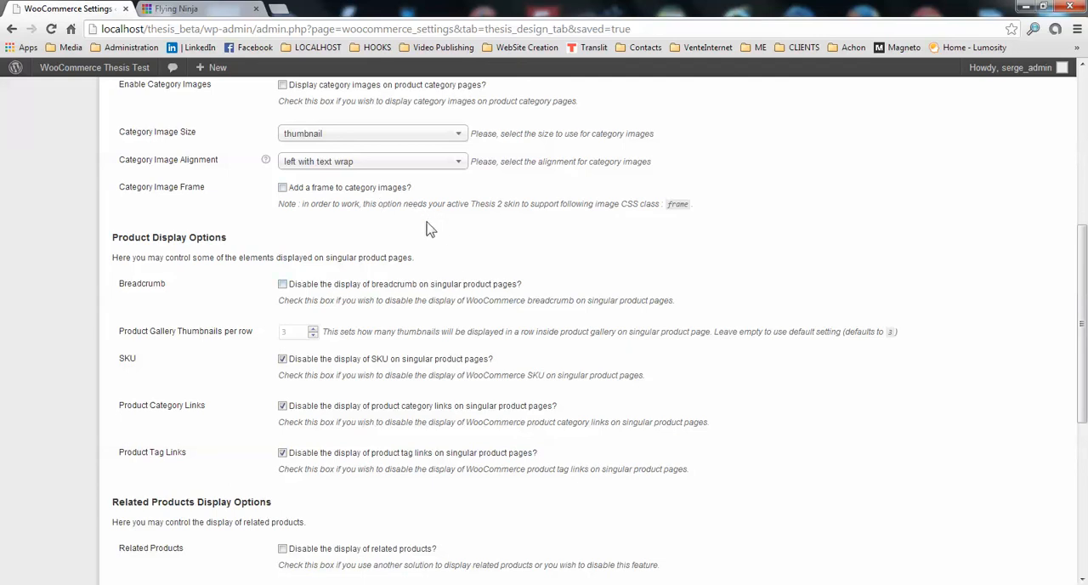
scroll(388, 260, "up", 3)
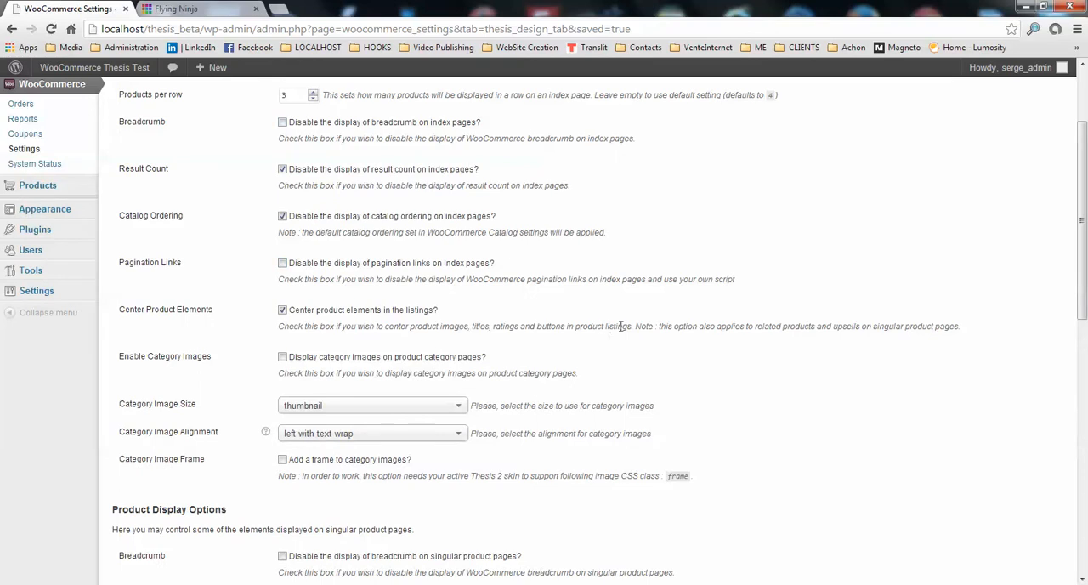
scroll(616, 341, "up", 2)
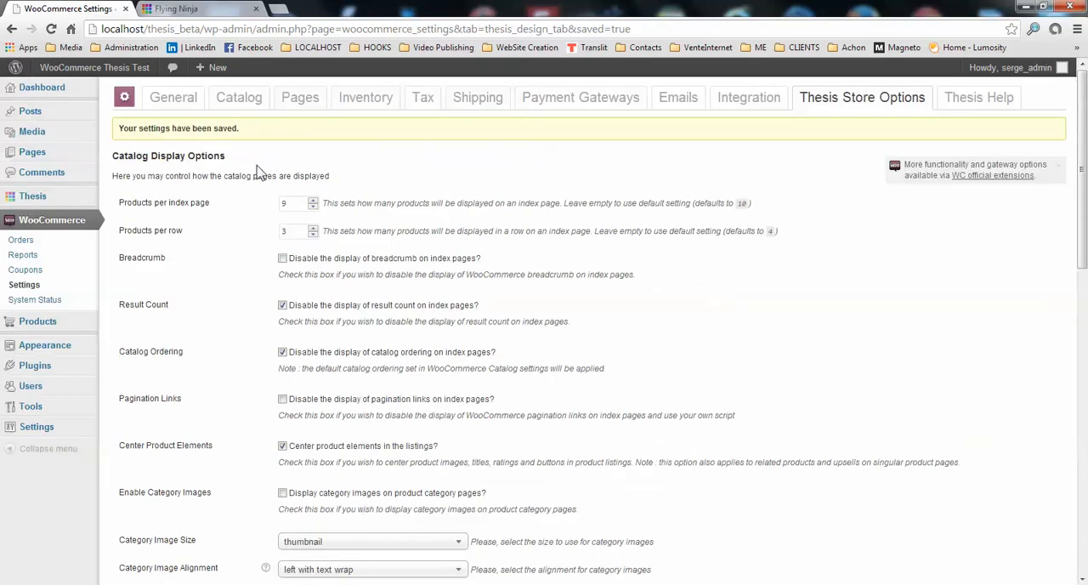
mouse_move(49, 429)
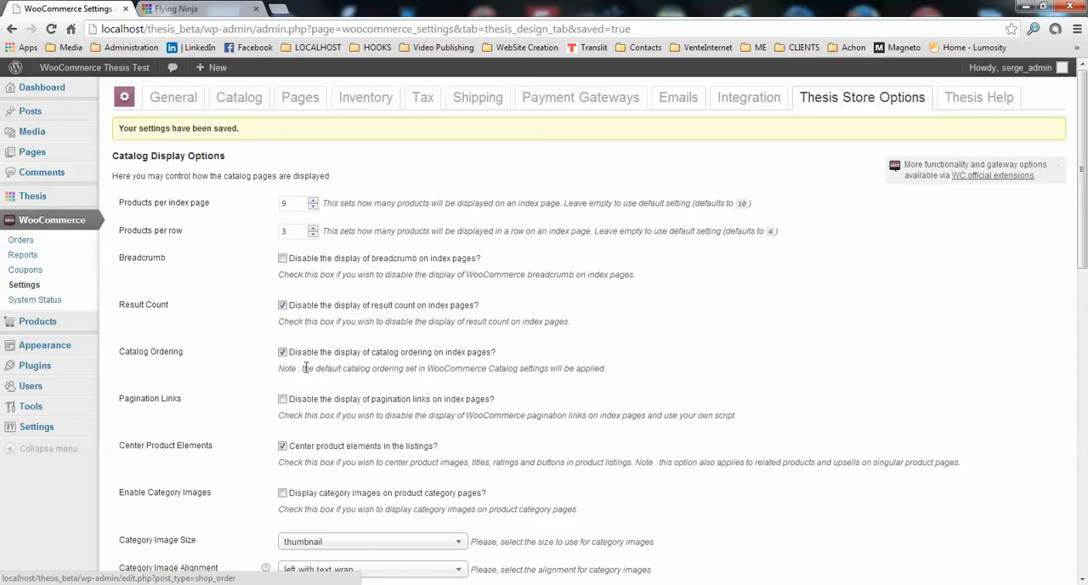
scroll(321, 303, "down", 1)
scroll(328, 161, "up", 1)
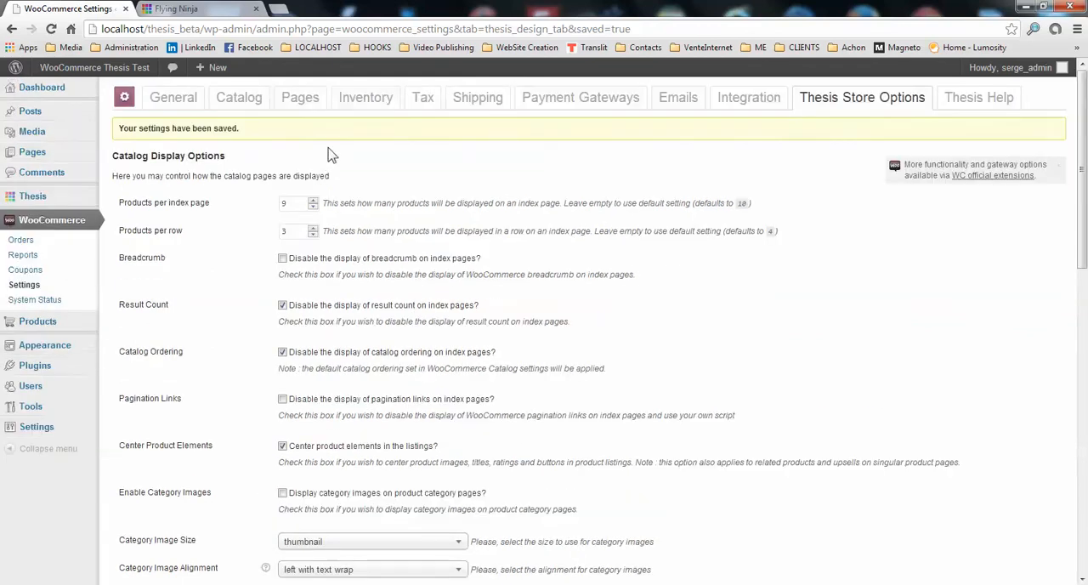
left_click(245, 102)
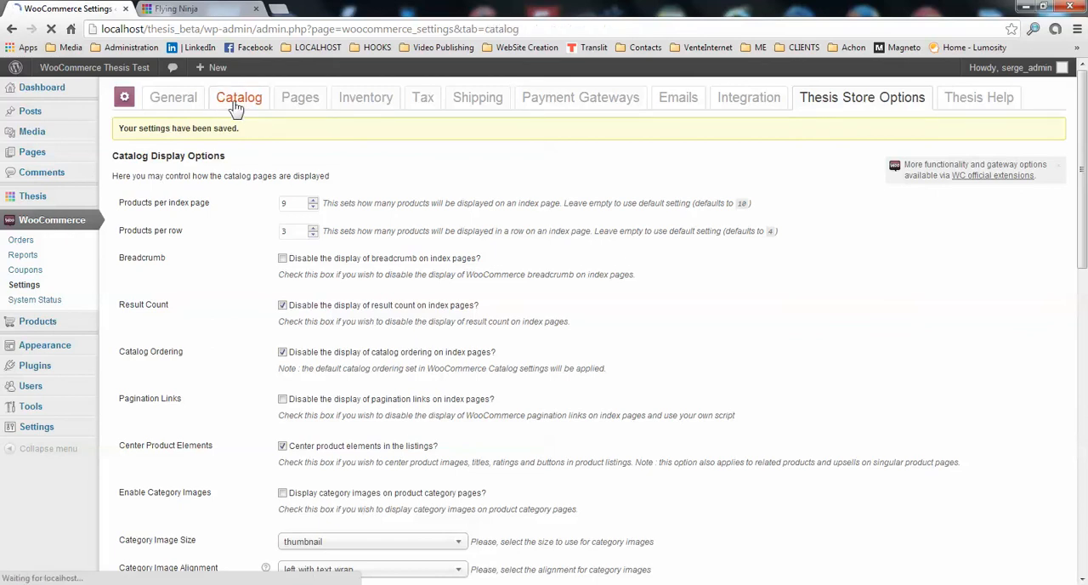
scroll(397, 383, "down", 4)
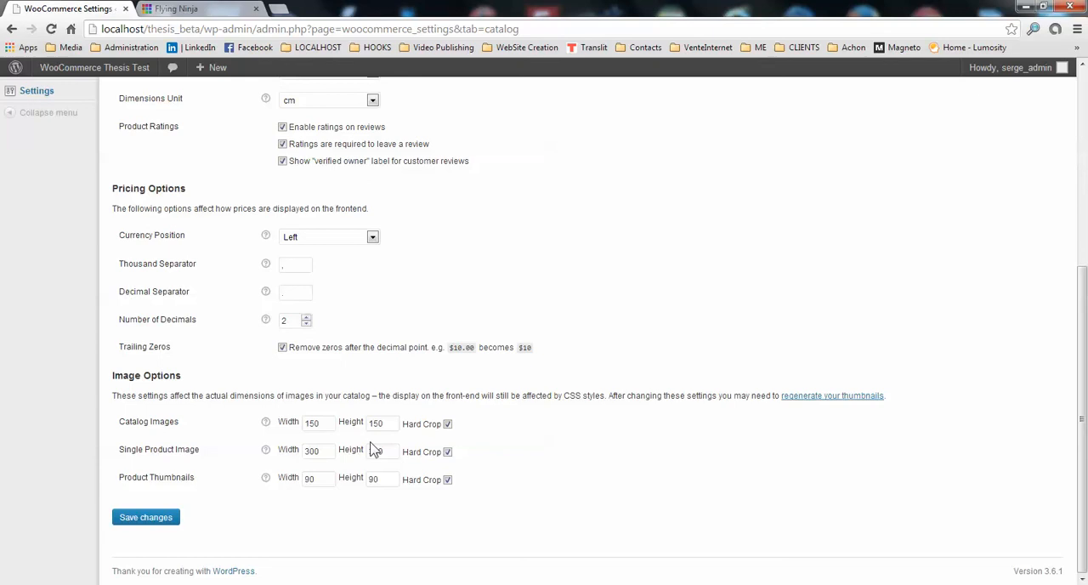
Examine the main image and gallery thumbnail on the Flying Ninja product page, and open the Posters category.
left_click(174, 10)
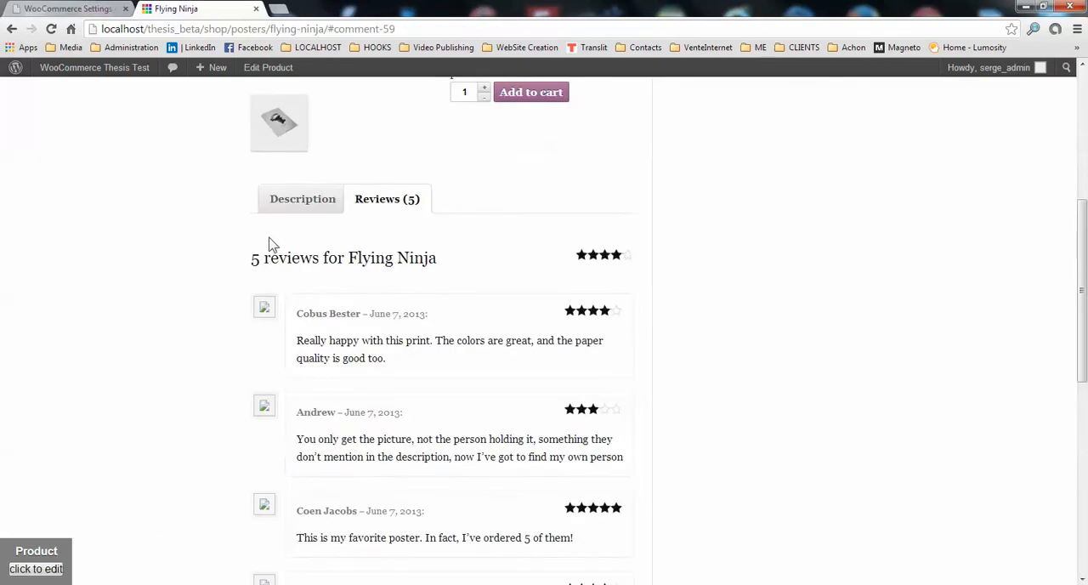
scroll(270, 251, "up", 4)
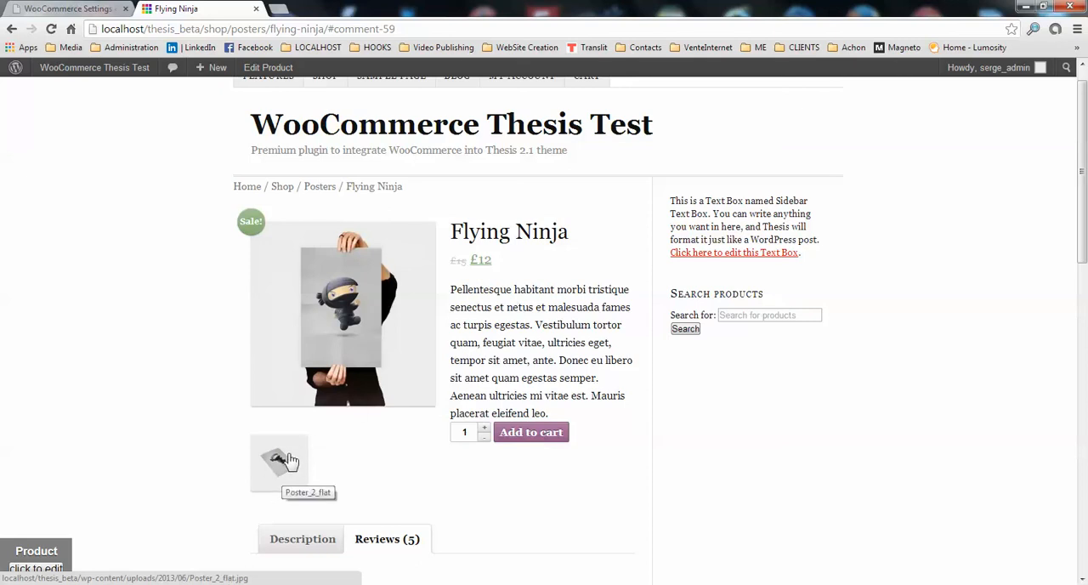
left_click(317, 189)
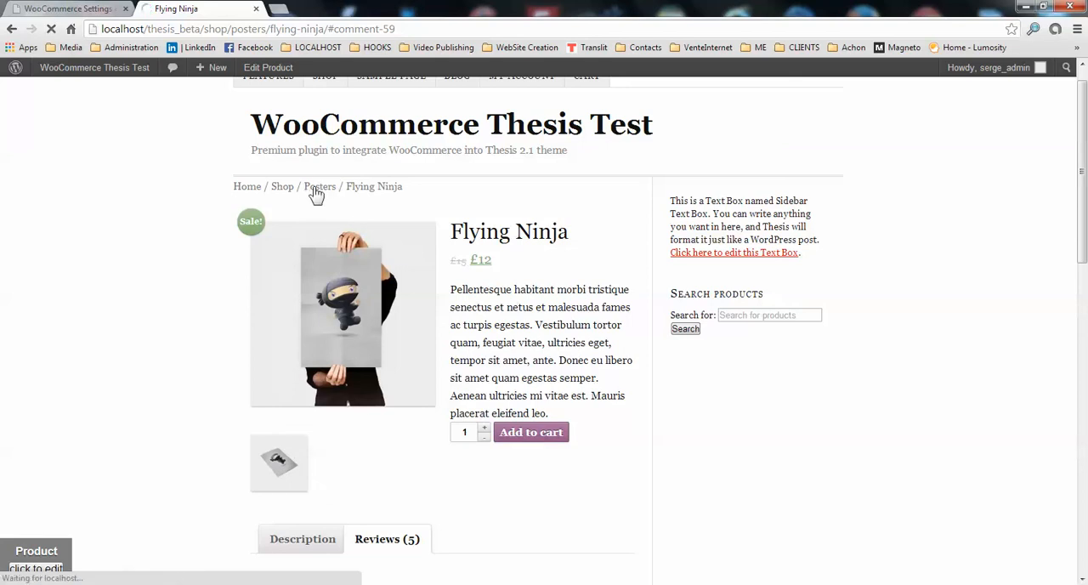